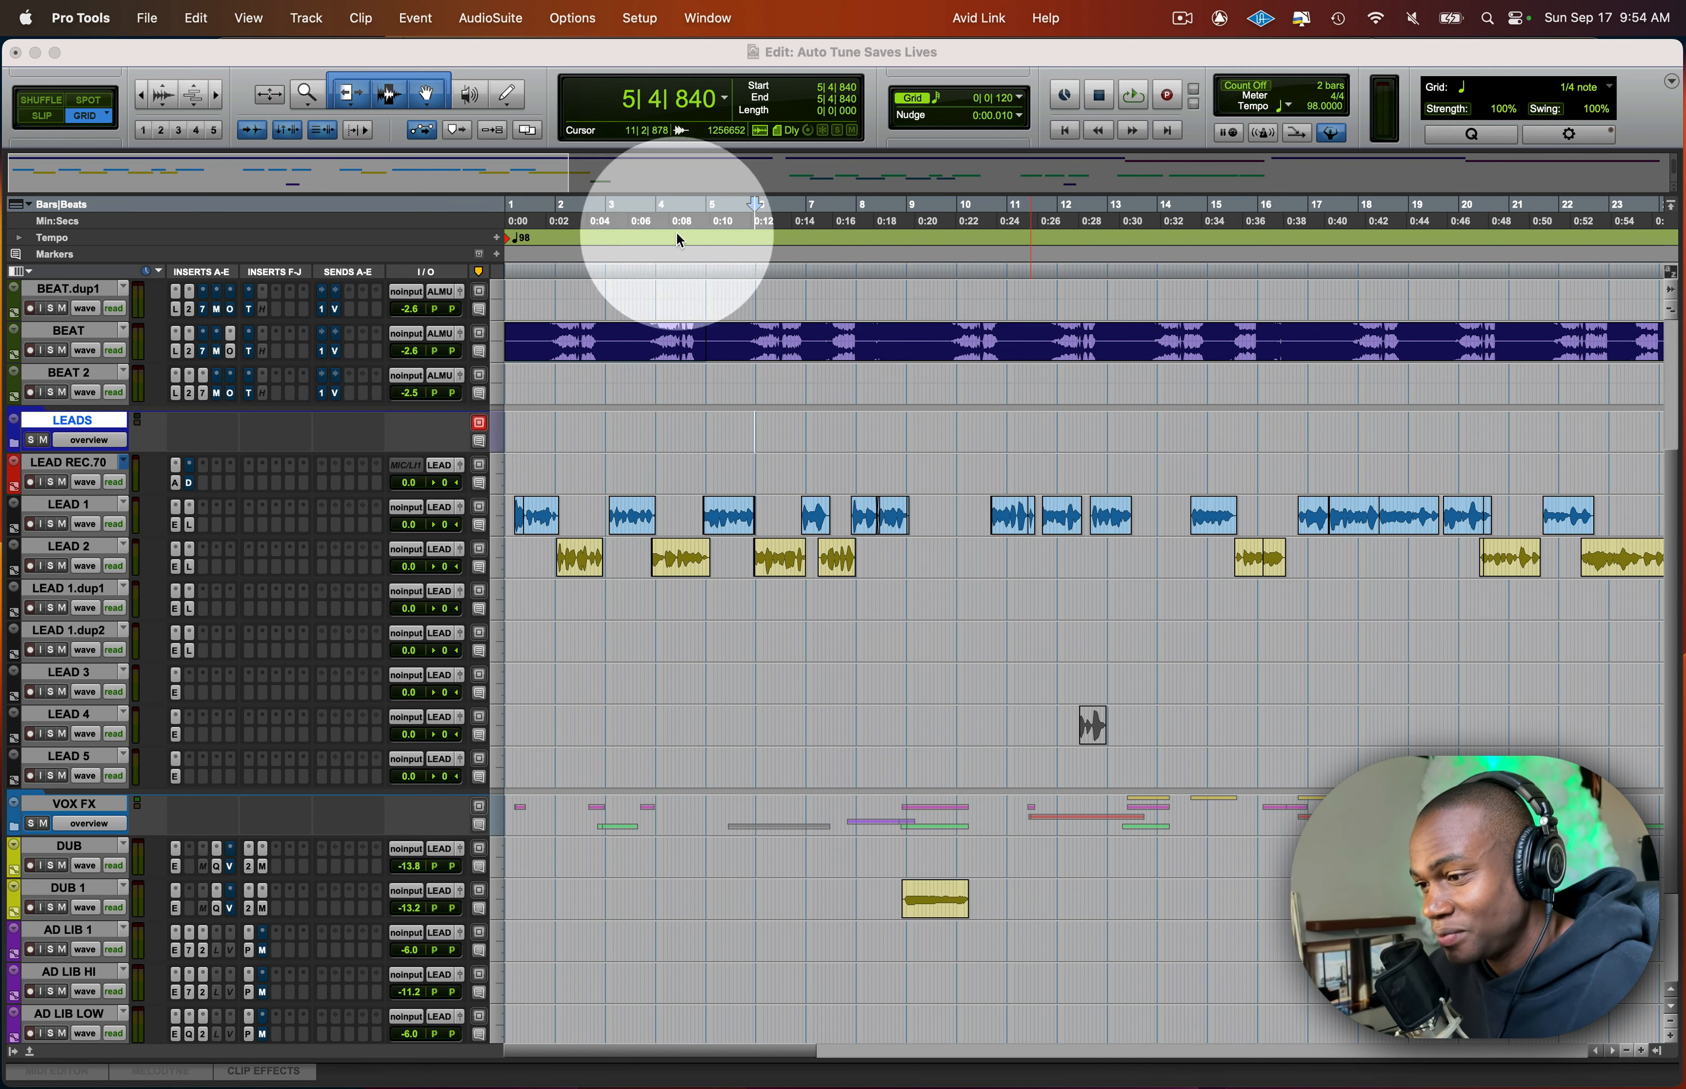
- Compare playback of the session with Auto-Tune active and with it bypassed on the LEAD 1 and LEAD 2 tracks
left_click(711, 54)
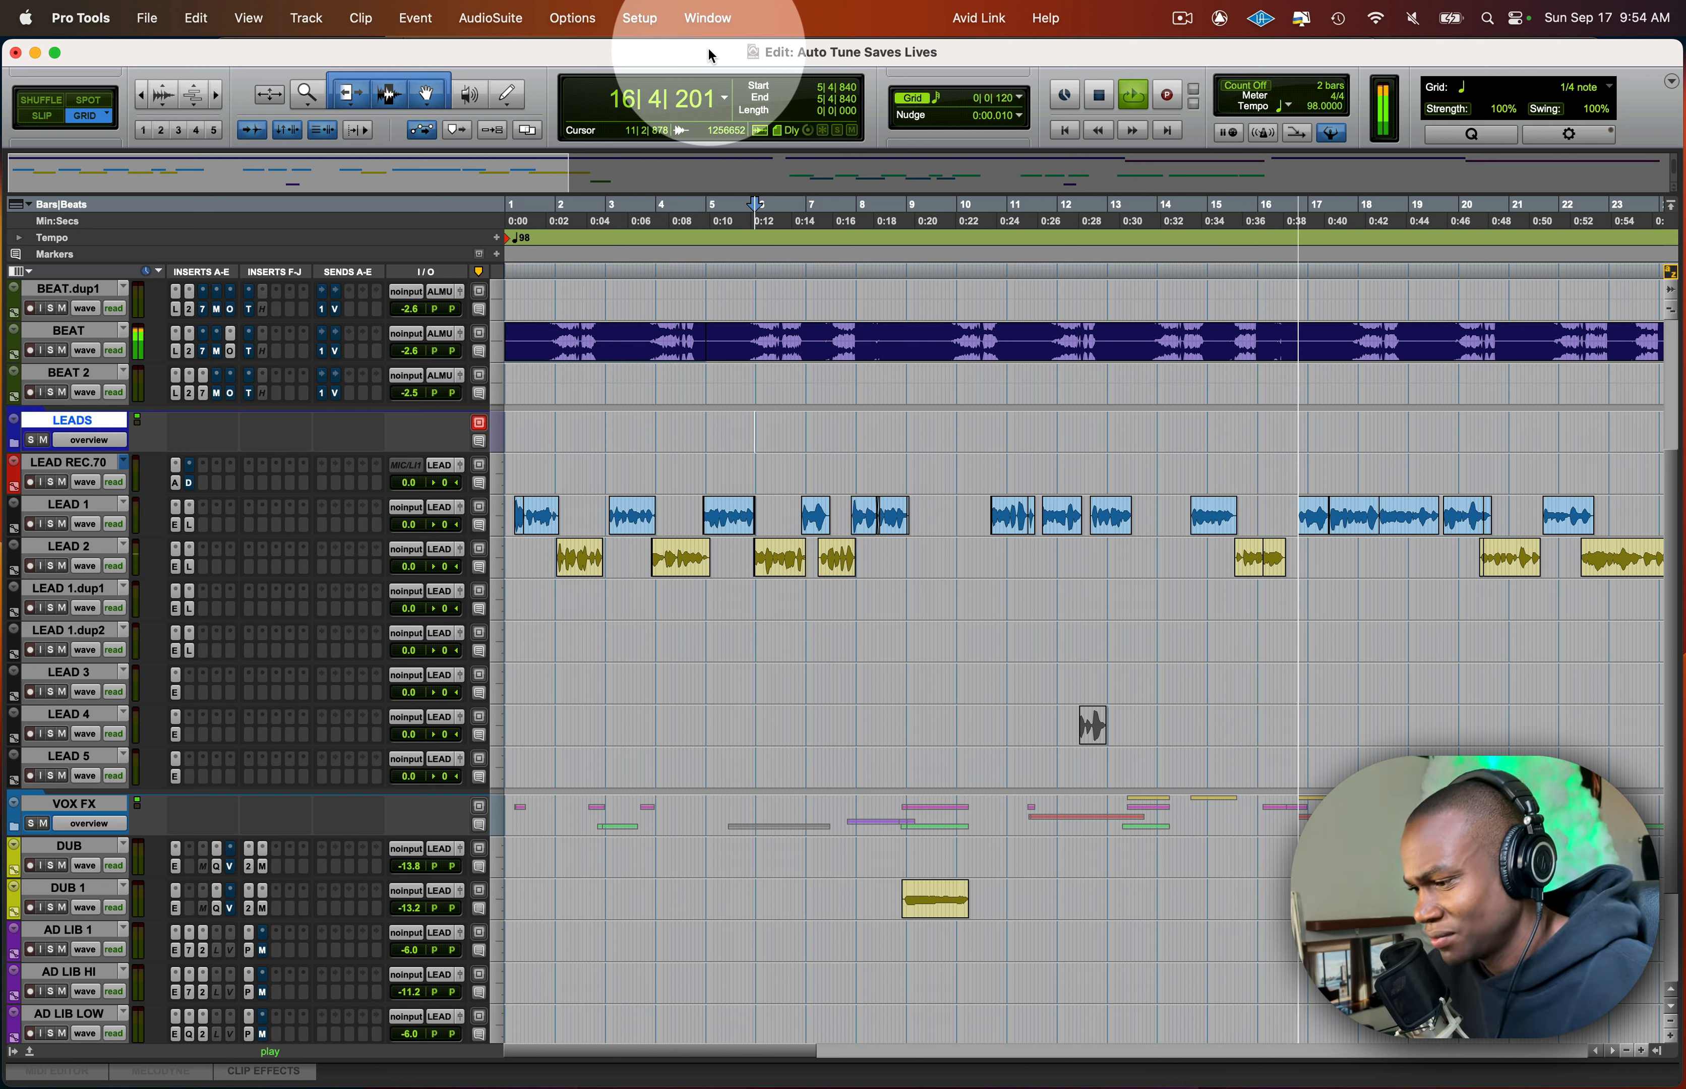
key("space")
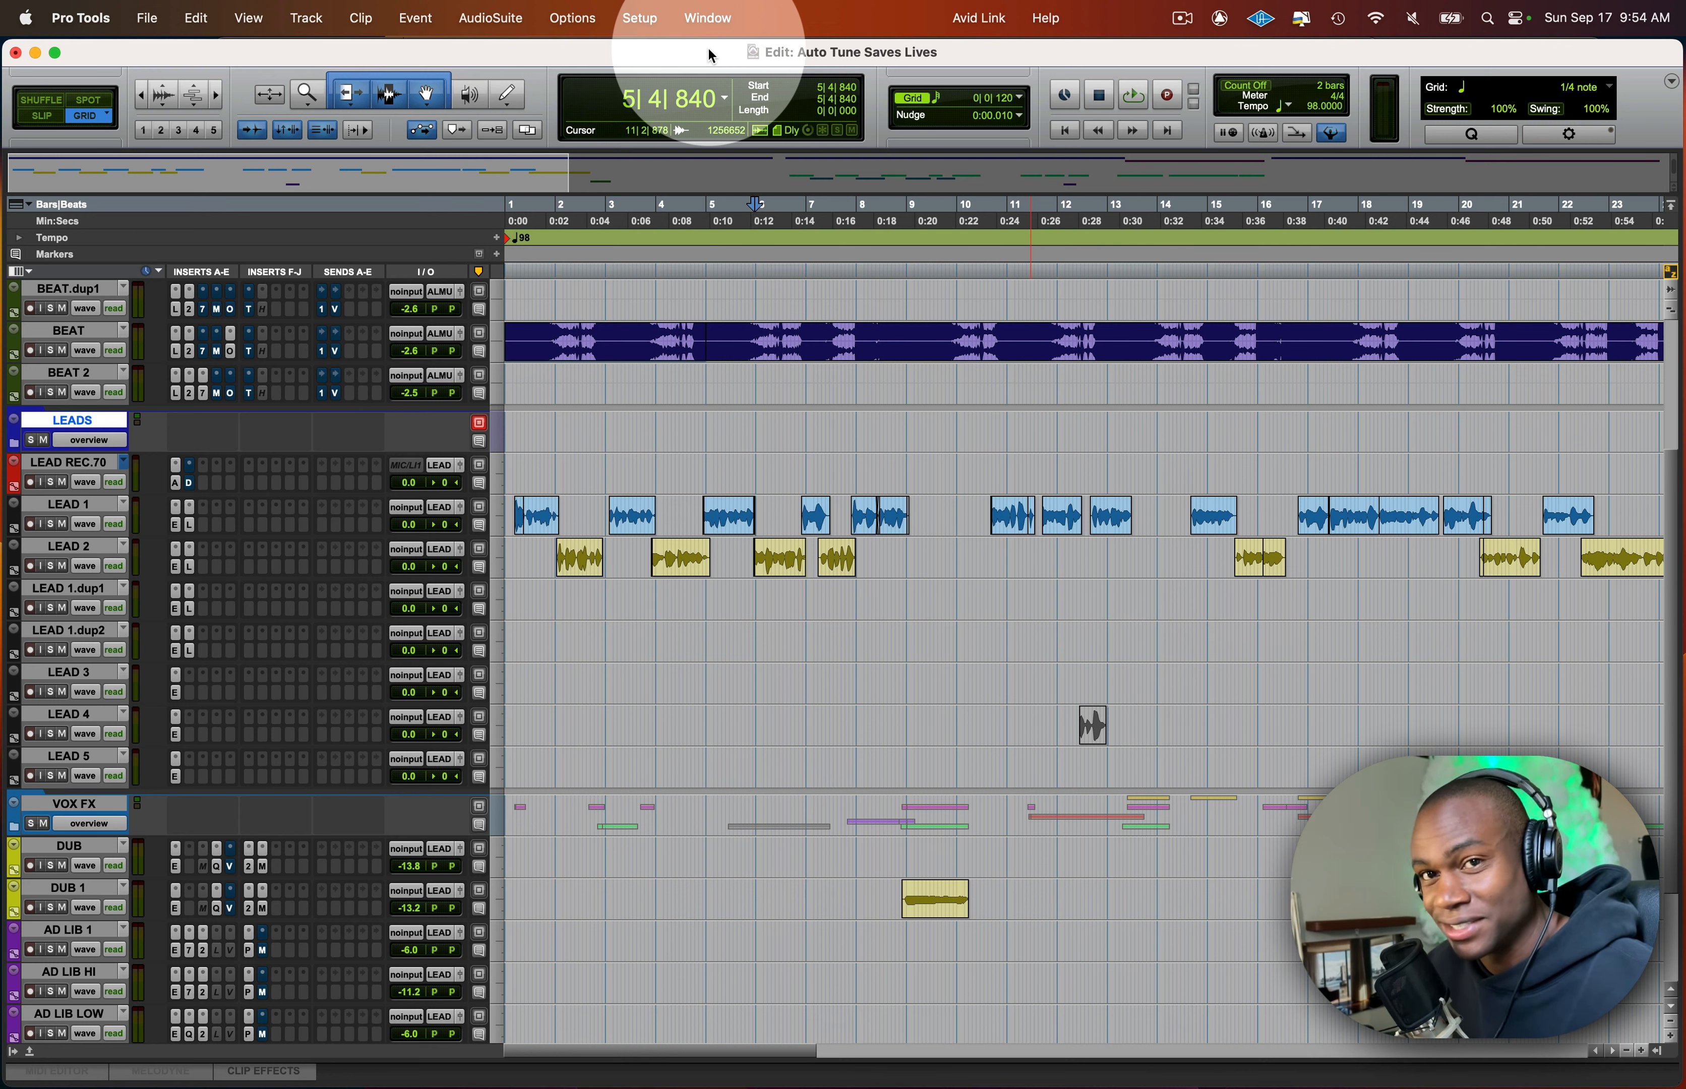
left_click(175, 526, "super")
left_click(175, 565, "super")
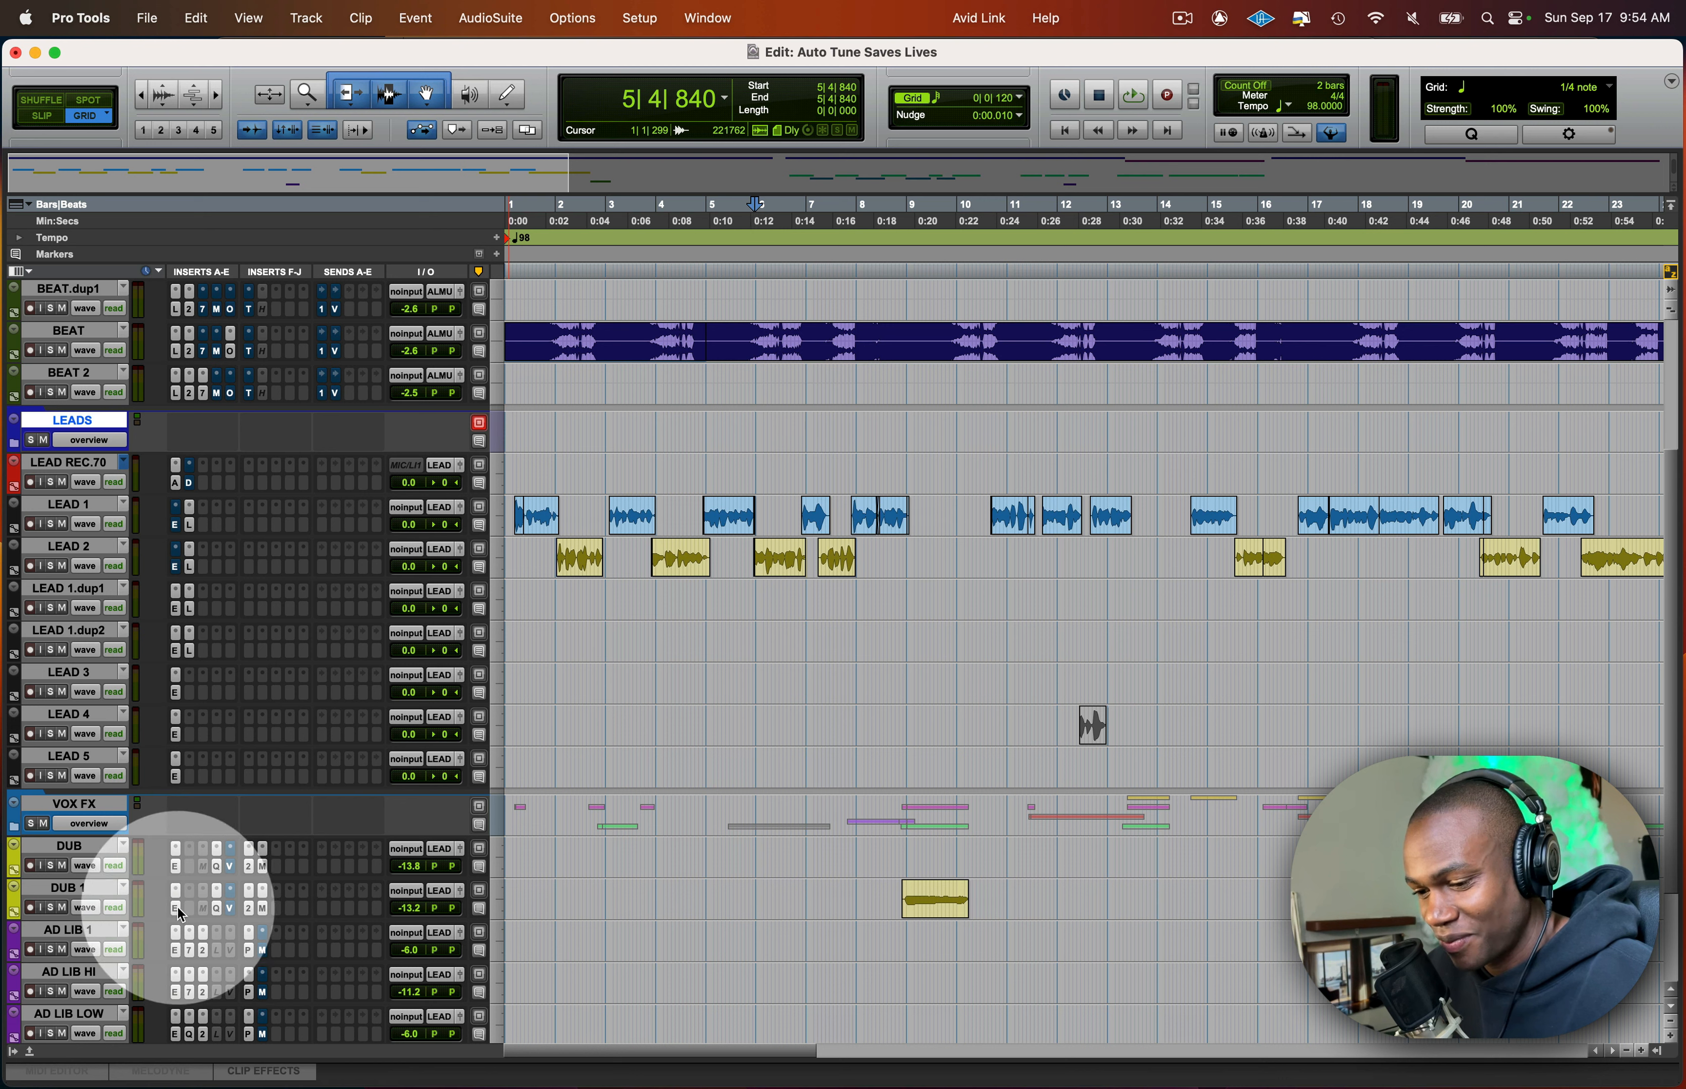
key("space")
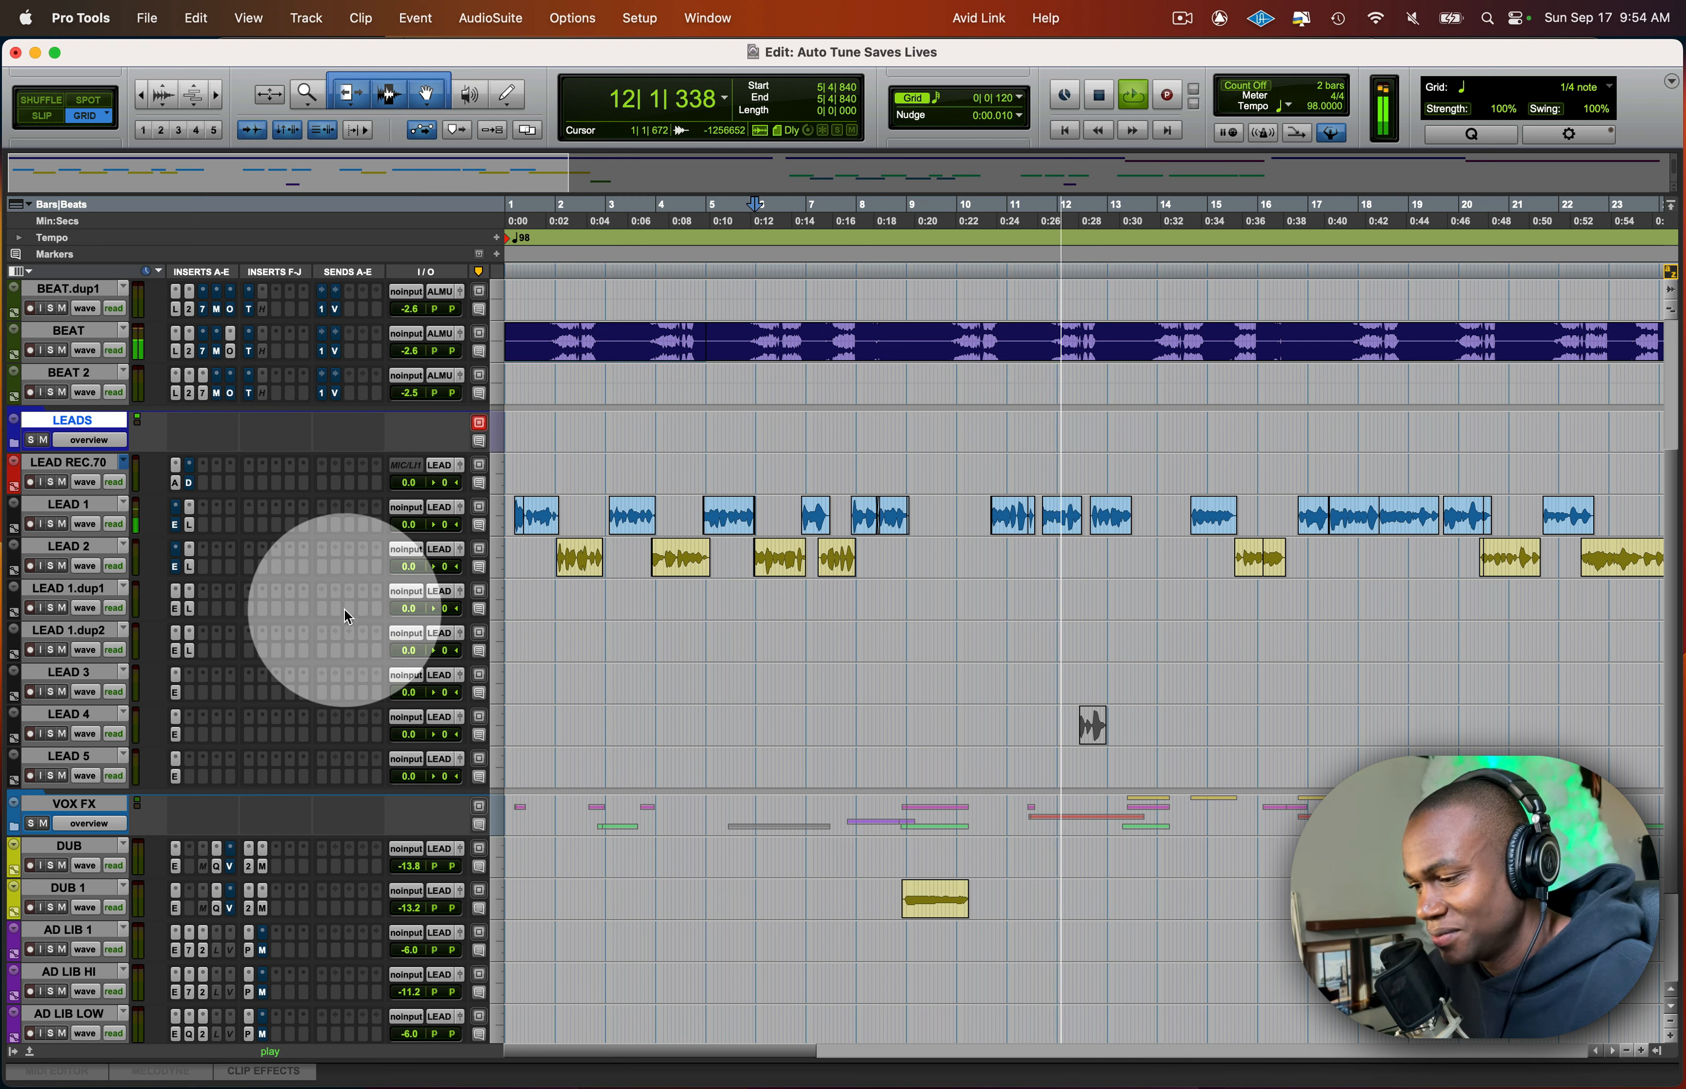
key("space")
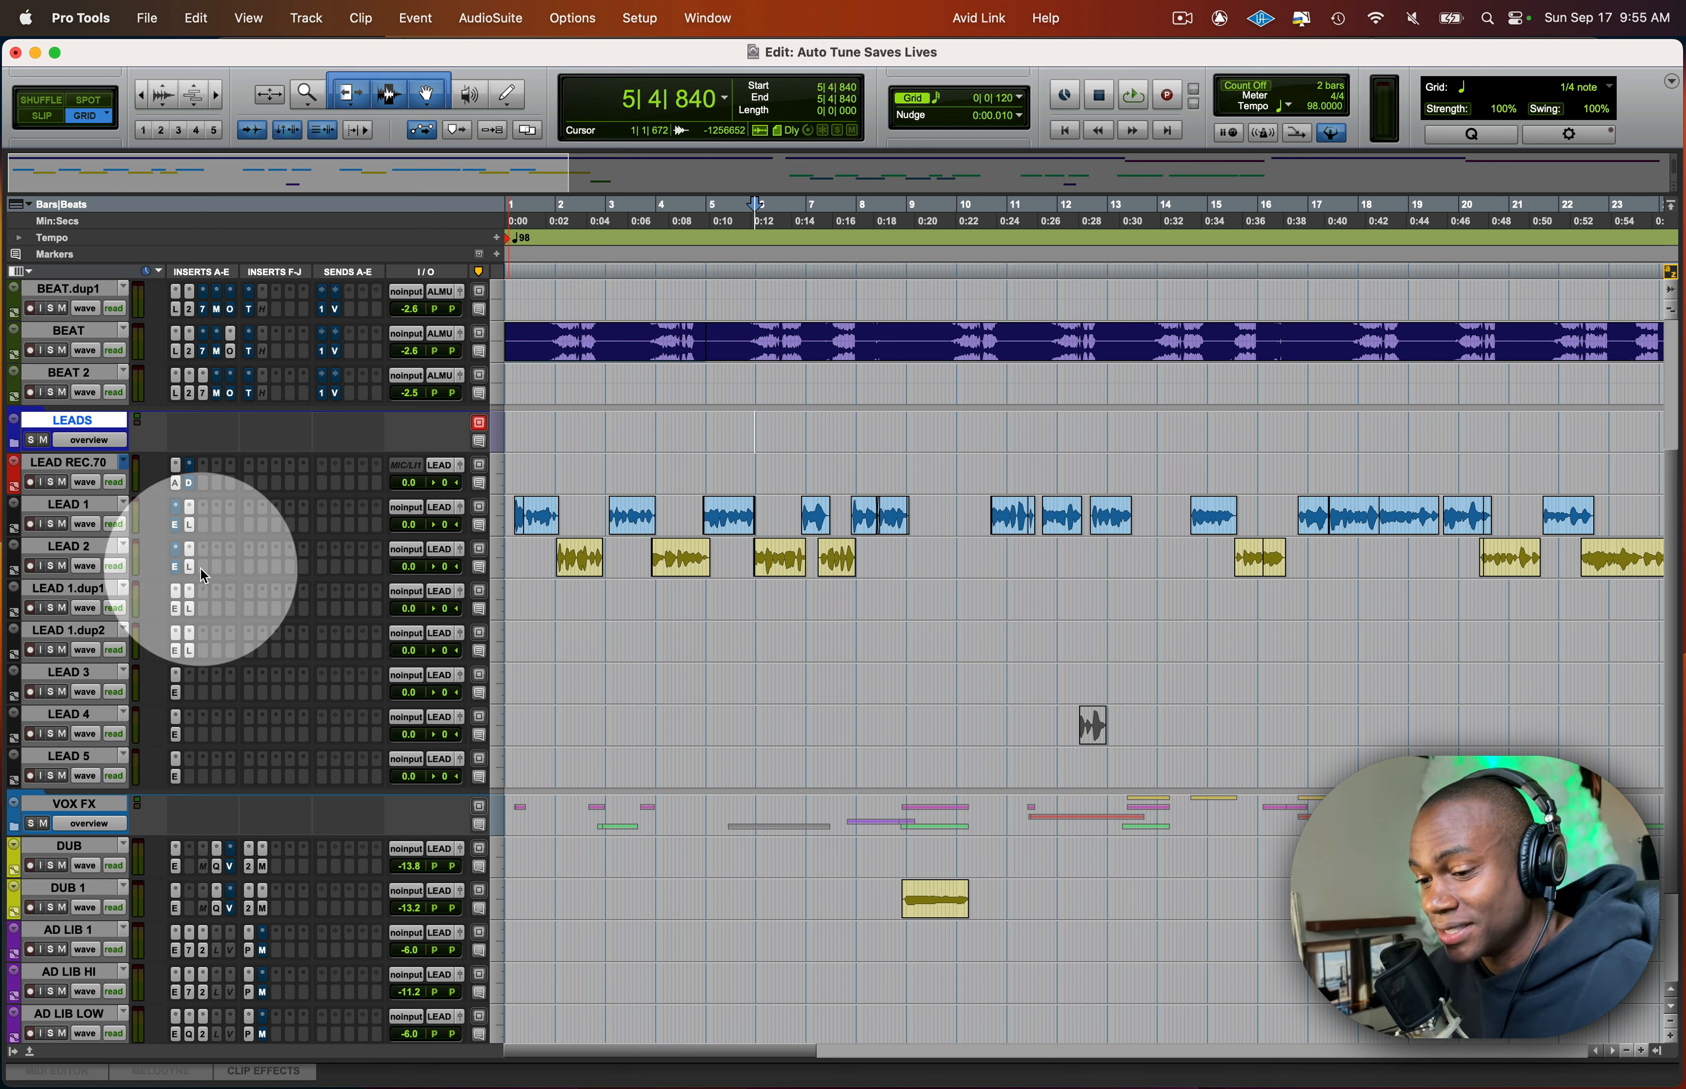
- Re-enable Auto-Tune on LEAD 1 and LEAD 2 and play the session from the same spot again
left_click(177, 567, "super")
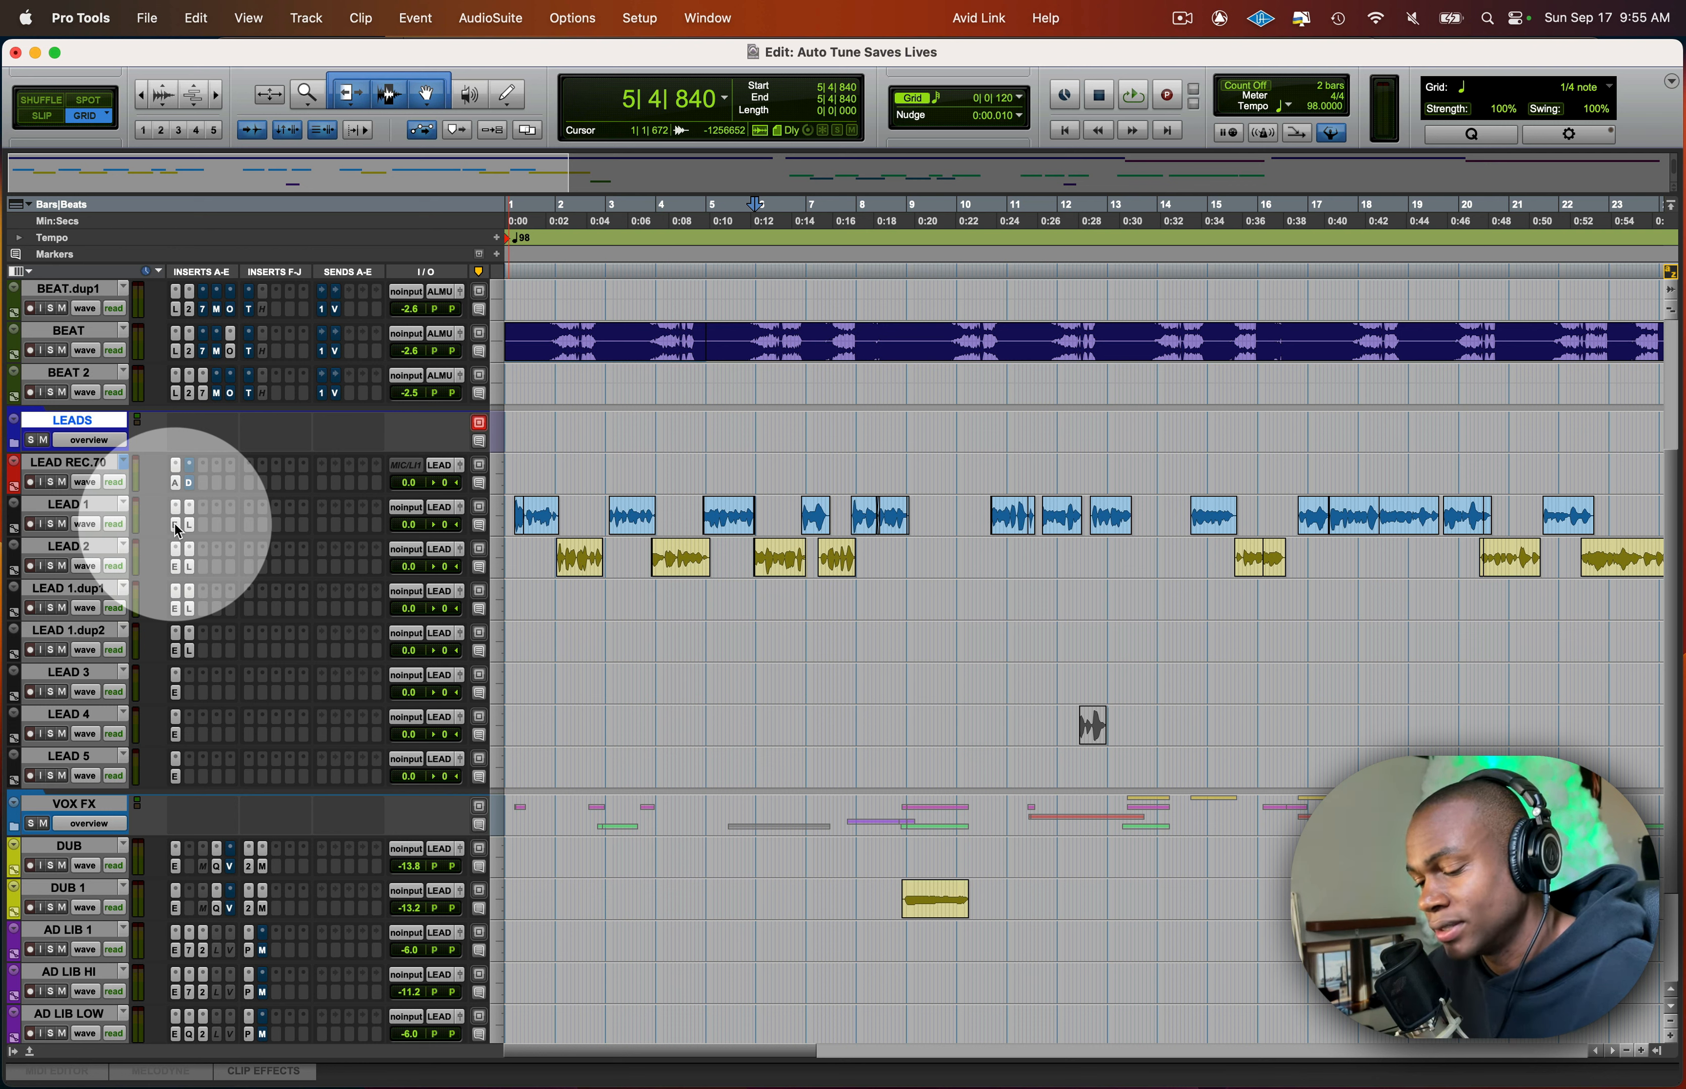
key("space")
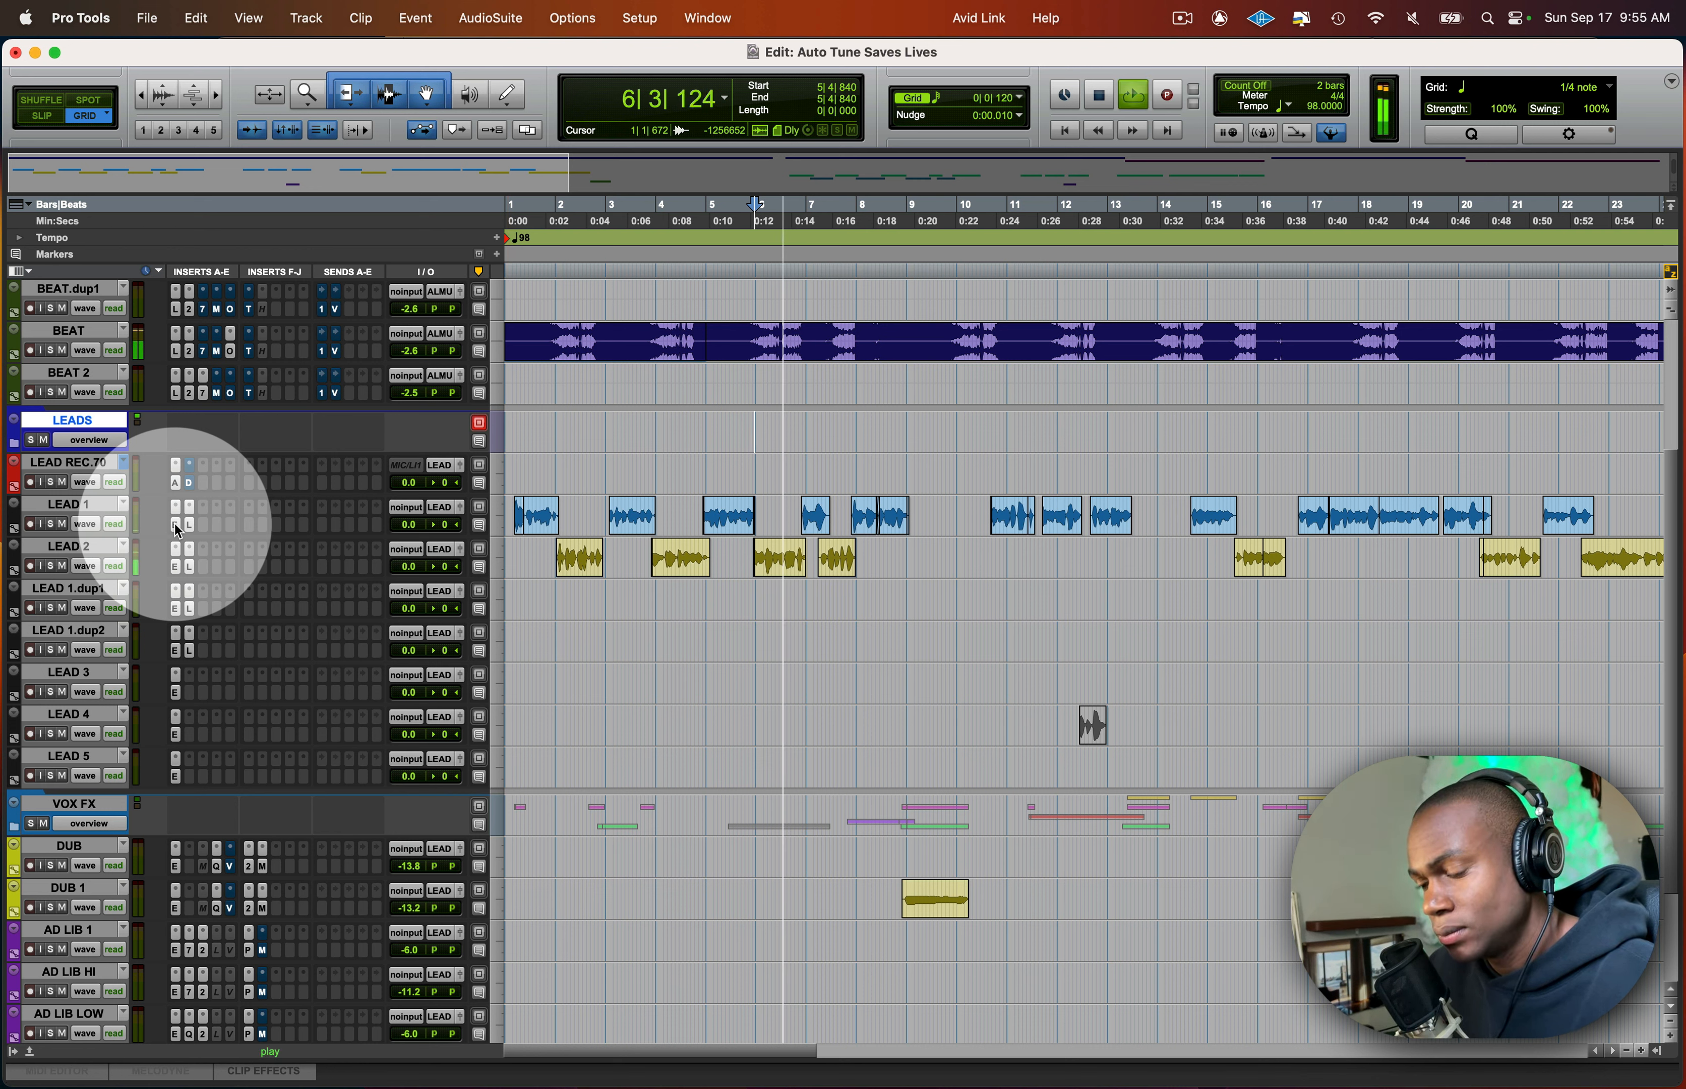
key("space")
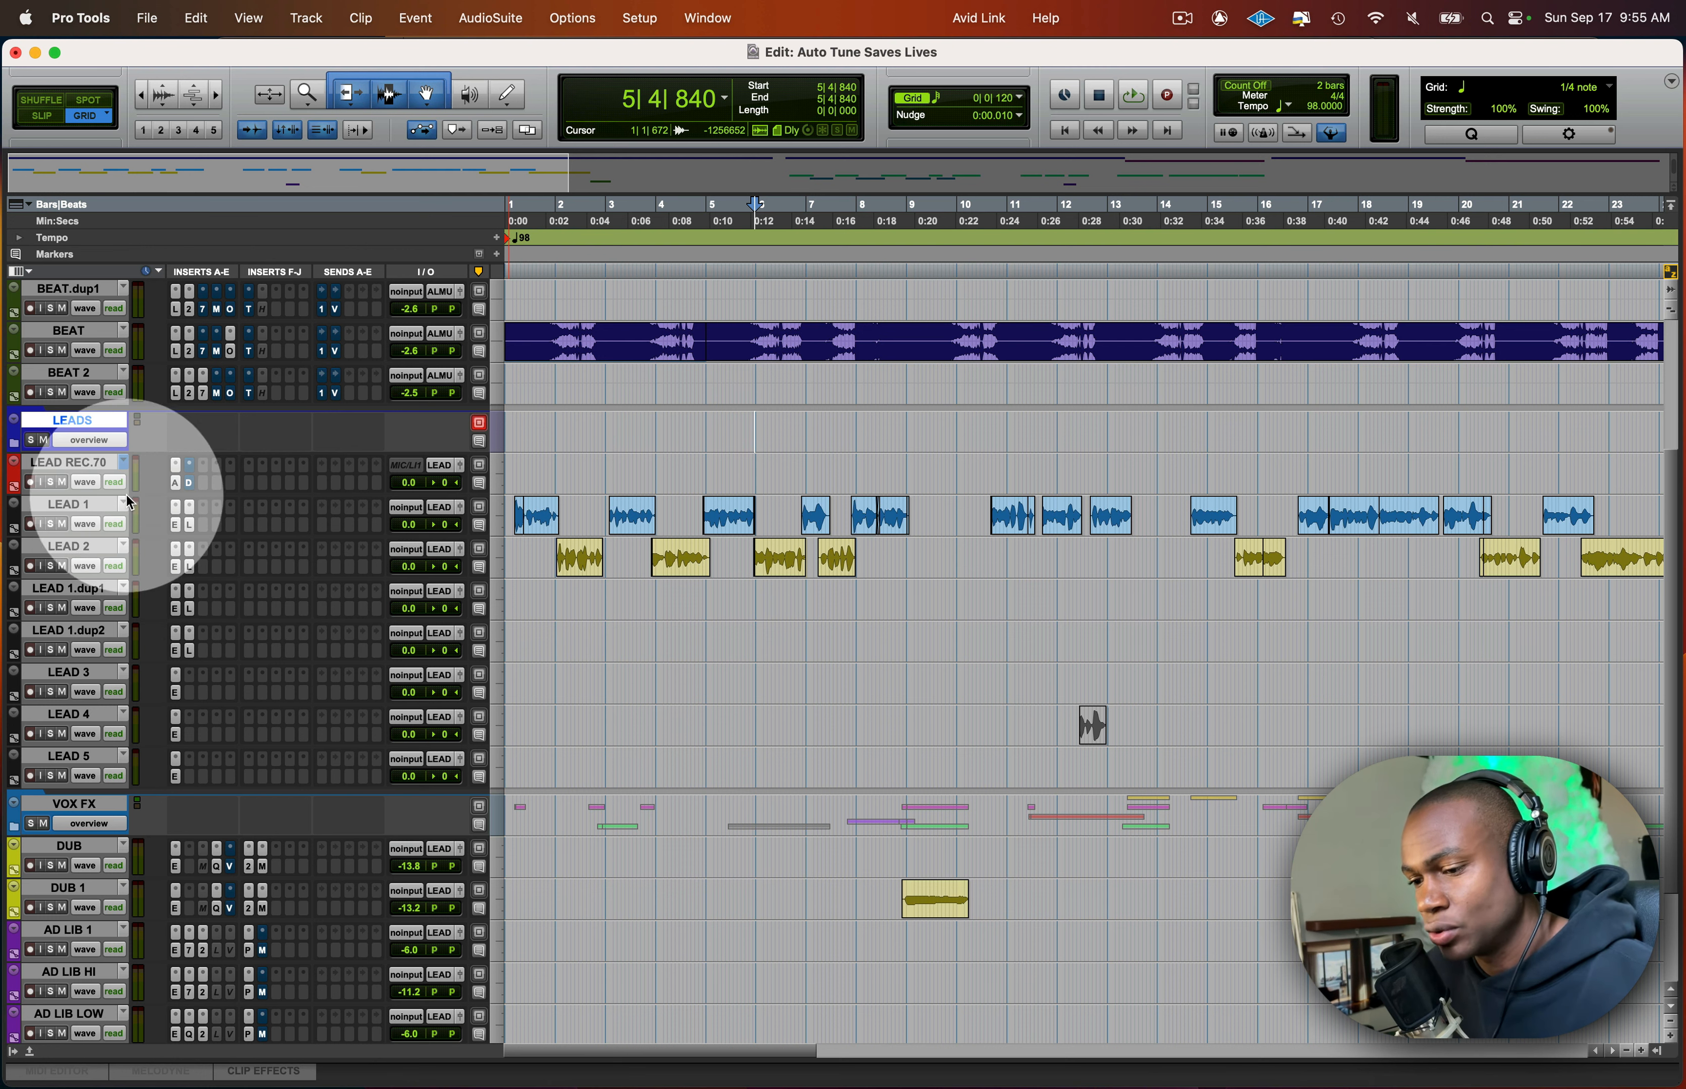
- Inspect the Auto-Tune EFX+ settings on LEAD 1 and the Auto-Tune Artist settings on LEAD REC.70
left_click(177, 529)
left_click_drag(771, 53, 864, 56)
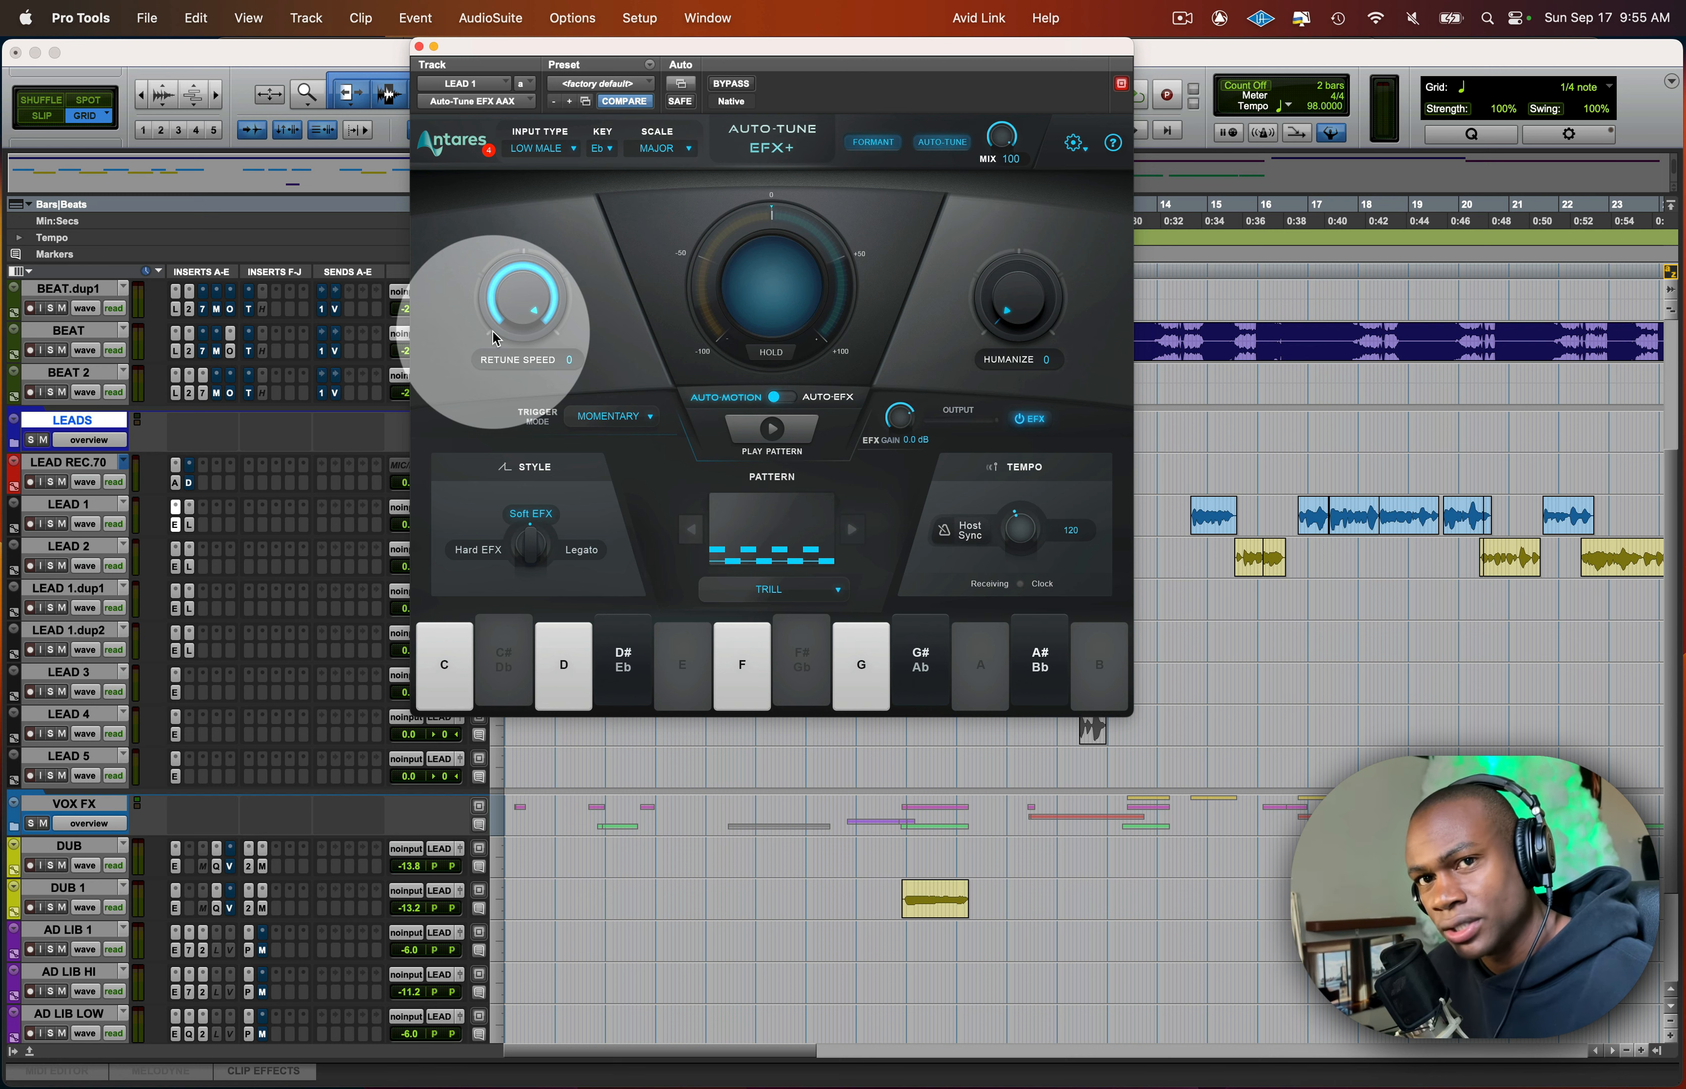
left_click(175, 483)
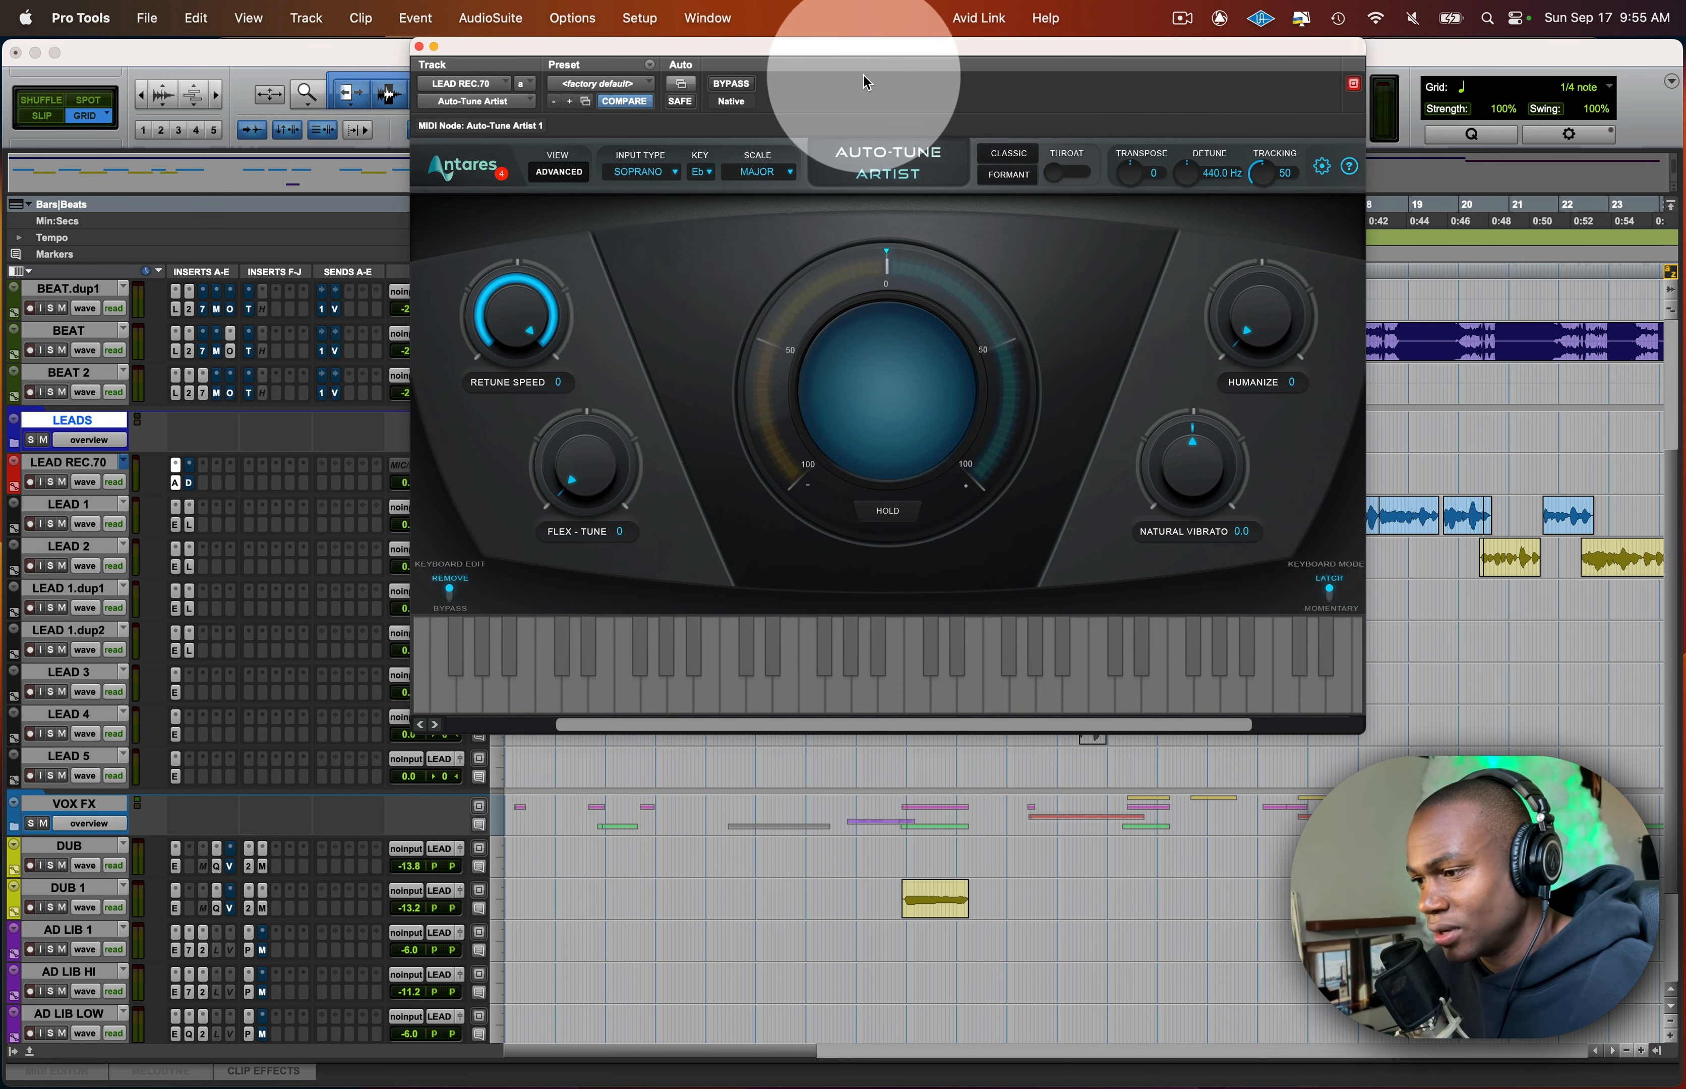
left_click_drag(862, 74, 777, 29)
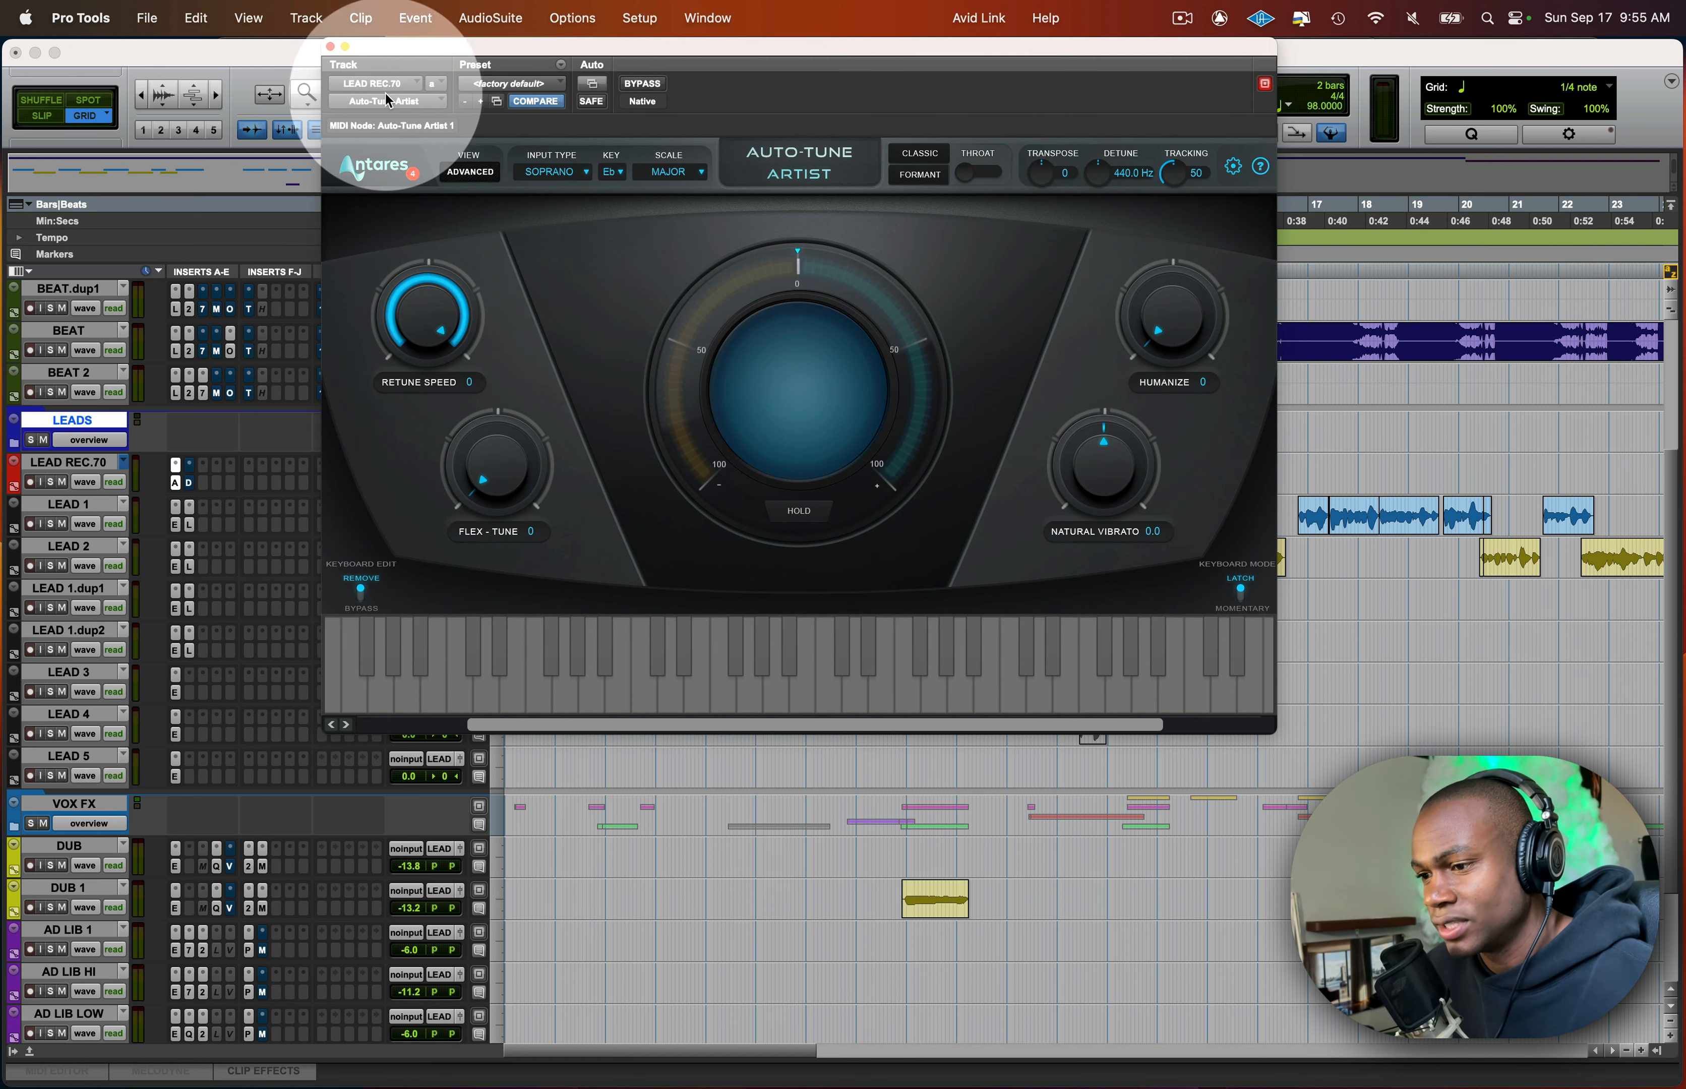
left_click(331, 47)
- Open Auto-Tune EFX+ on LEAD 1 and Auto-Key 2 on the BEAT track, and arrange both plug-in windows side by side
left_click(175, 528)
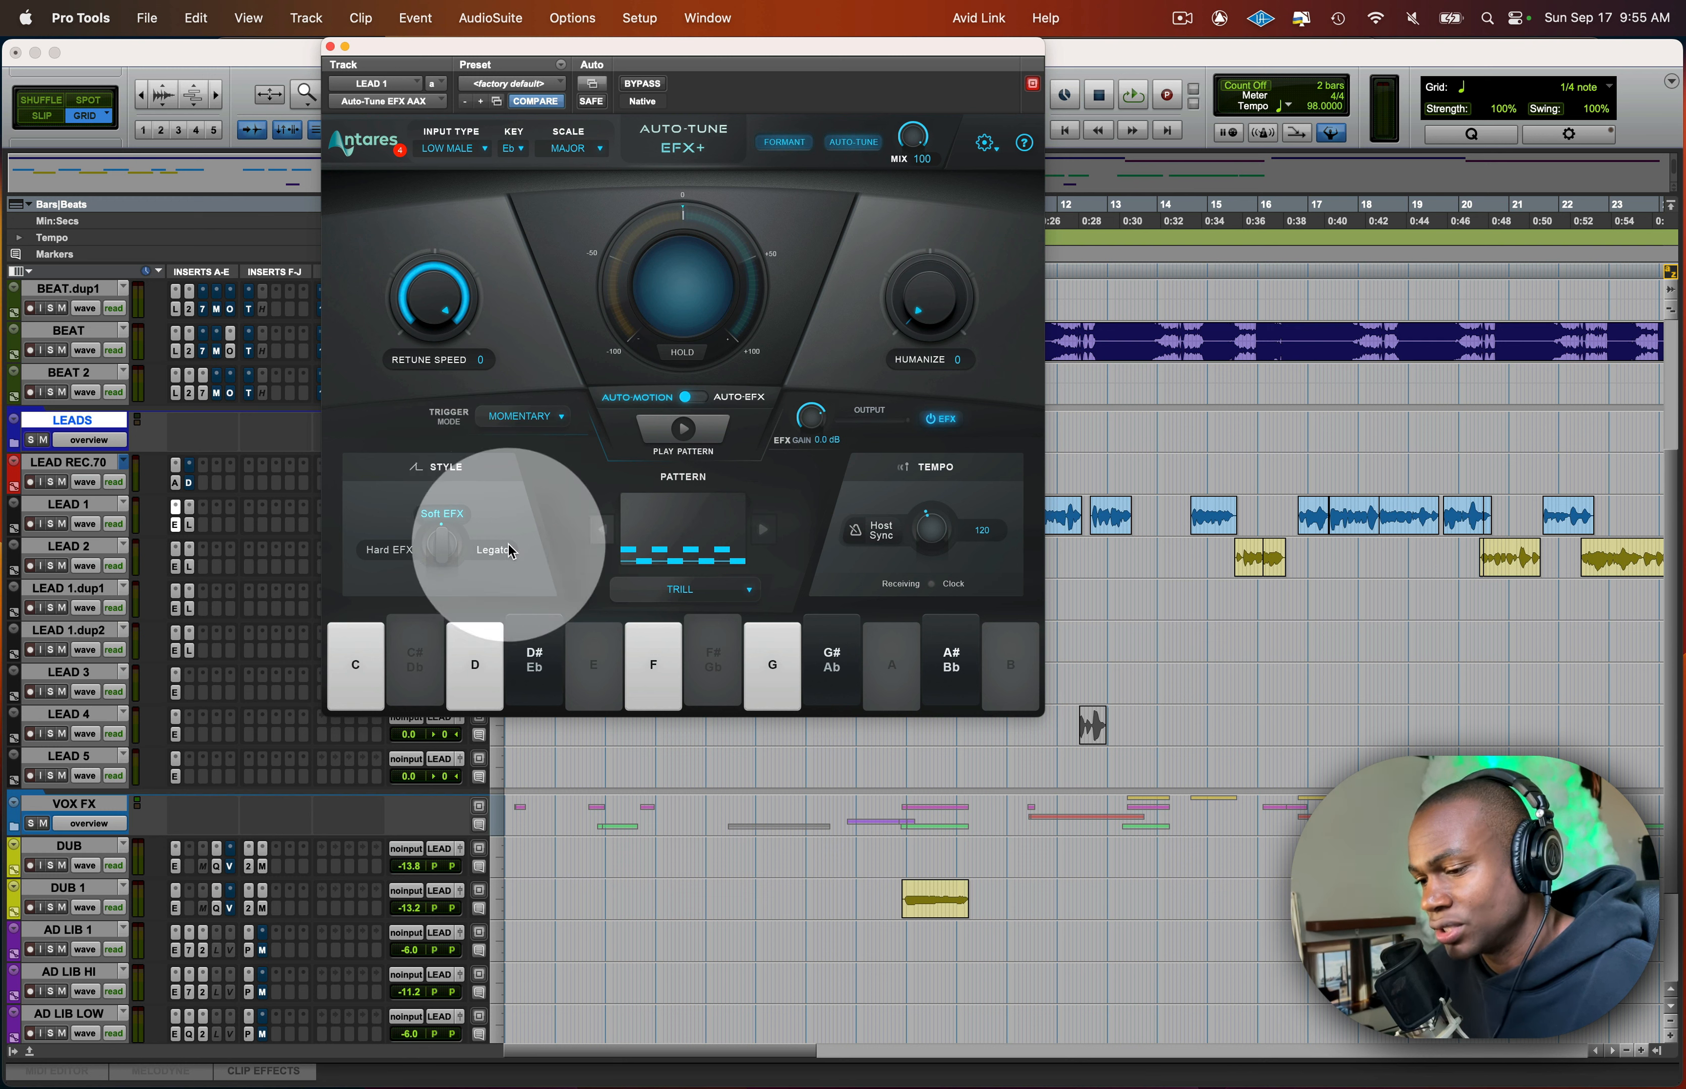
left_click_drag(702, 40, 819, 47)
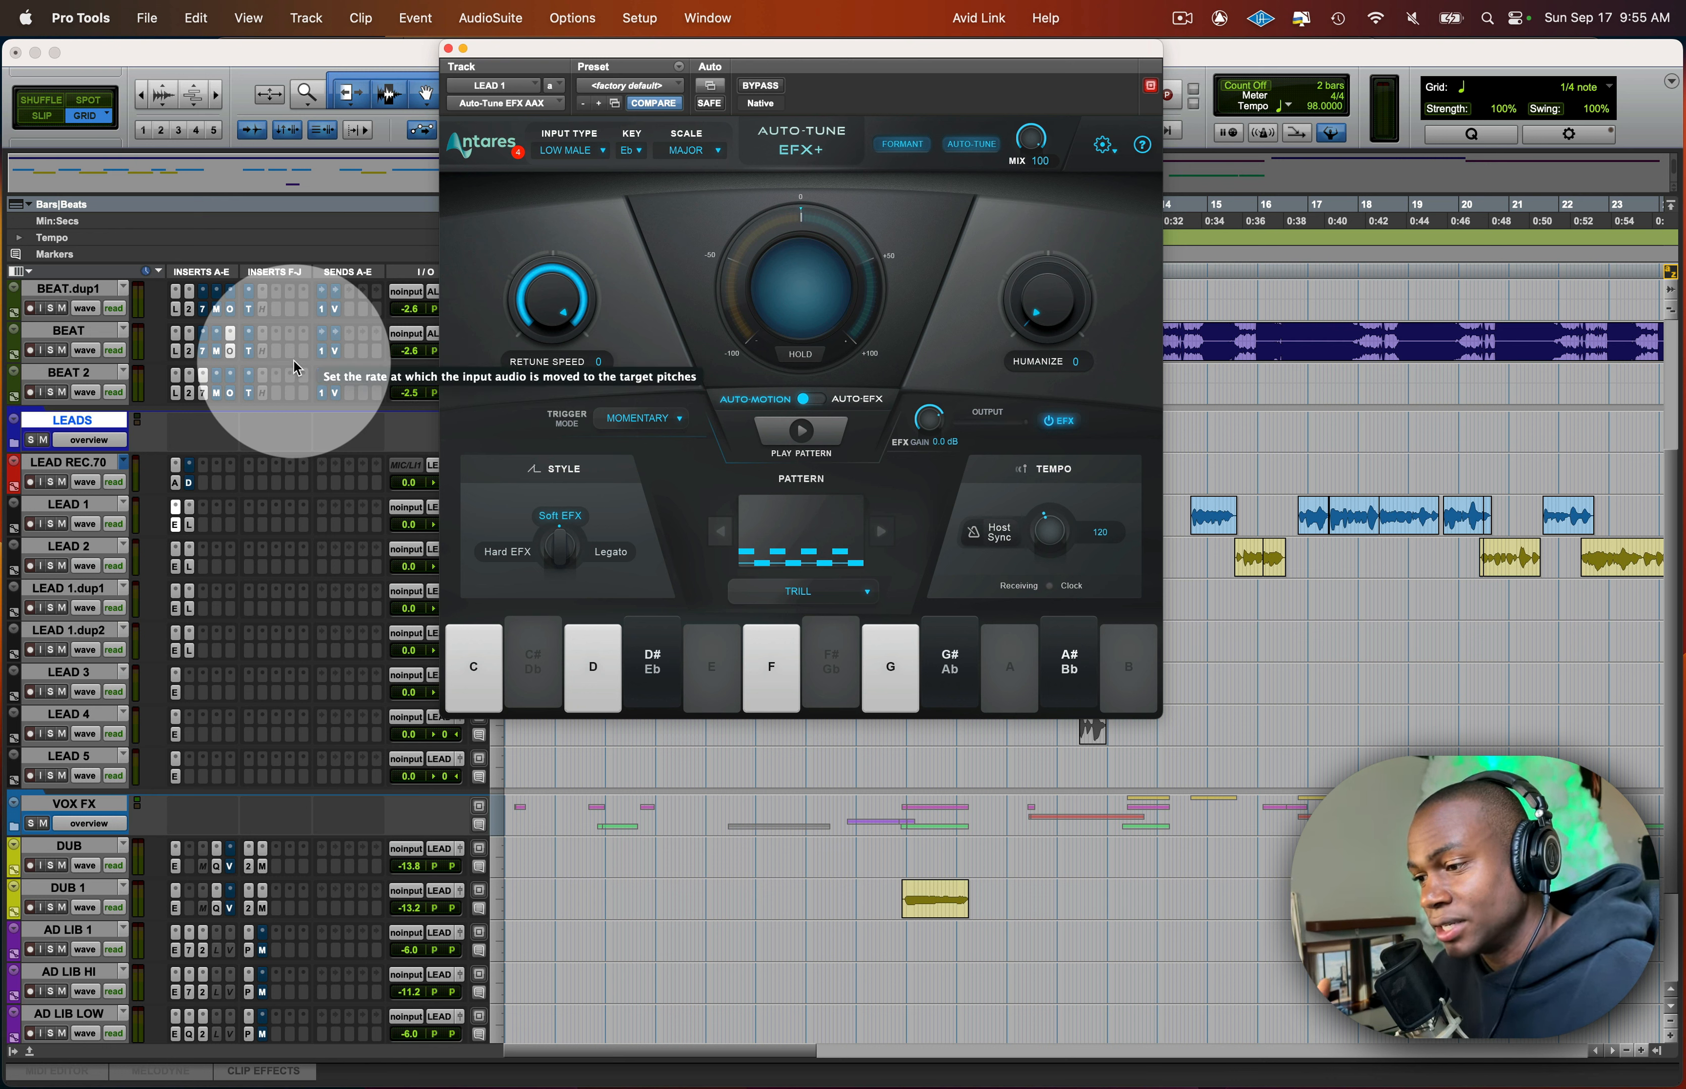
left_click(190, 351)
left_click_drag(283, 47, 388, 141)
left_click_drag(530, 68, 880, 68)
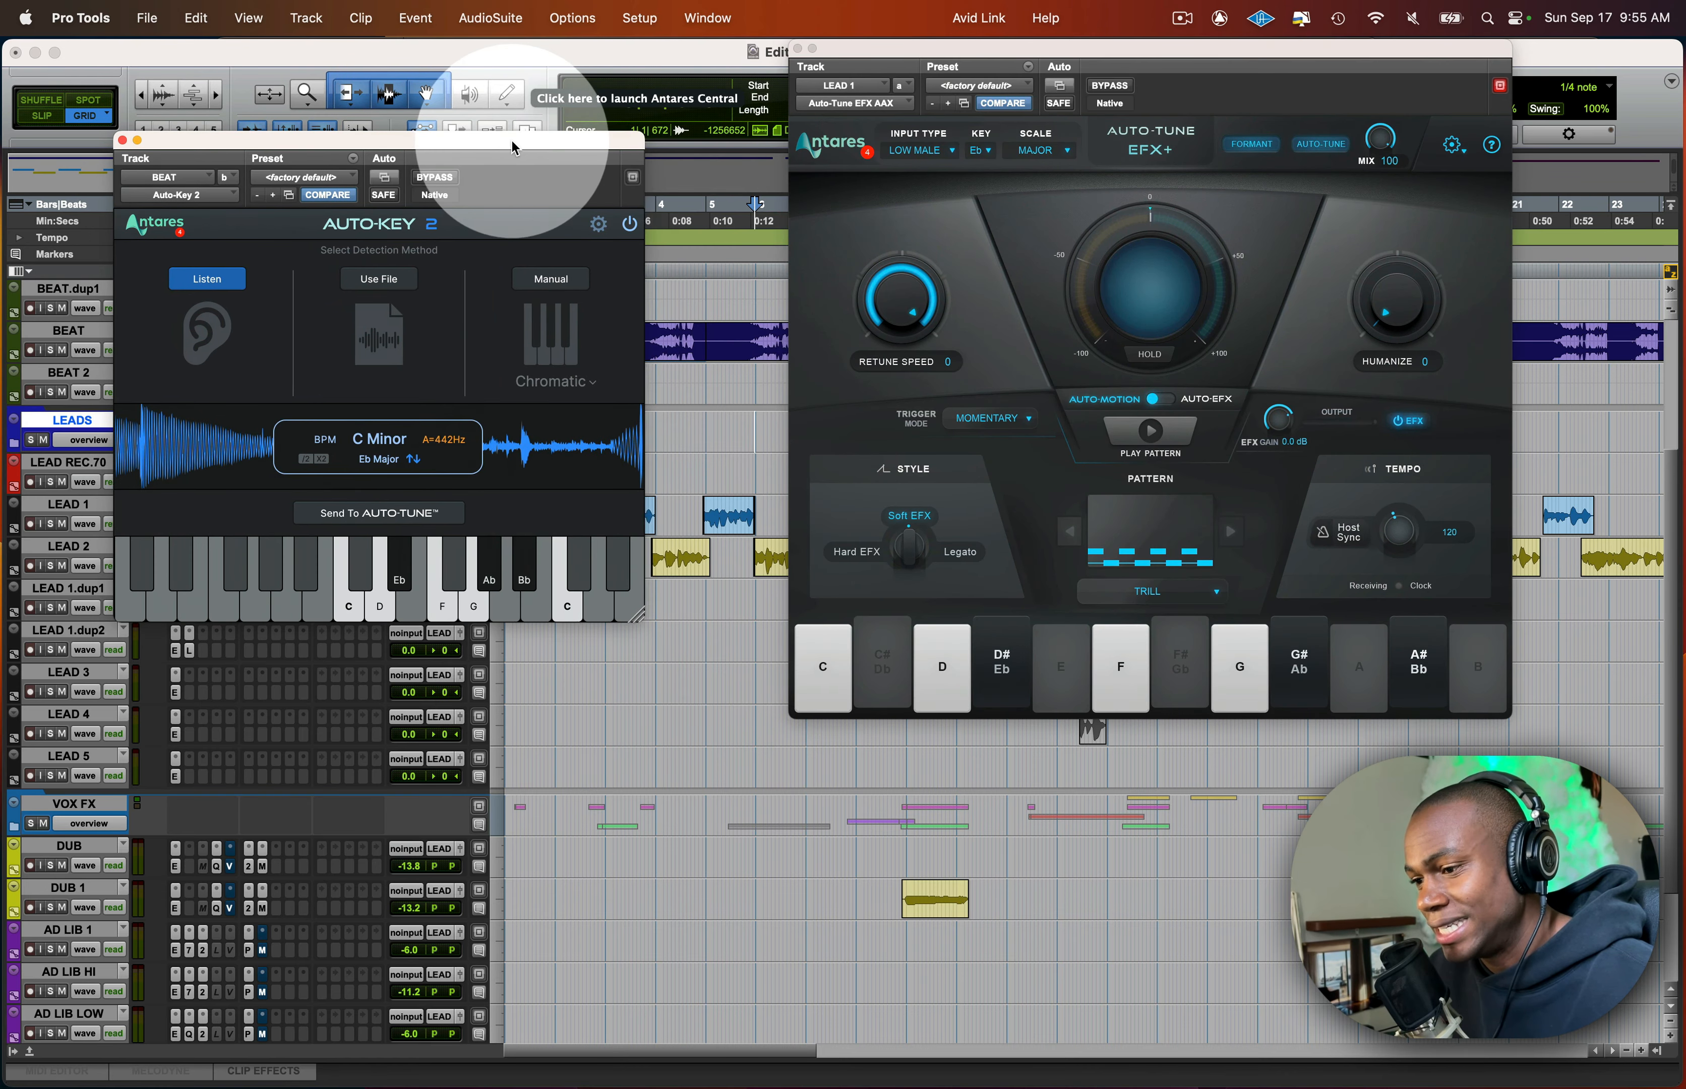
left_click_drag(501, 152, 556, 132)
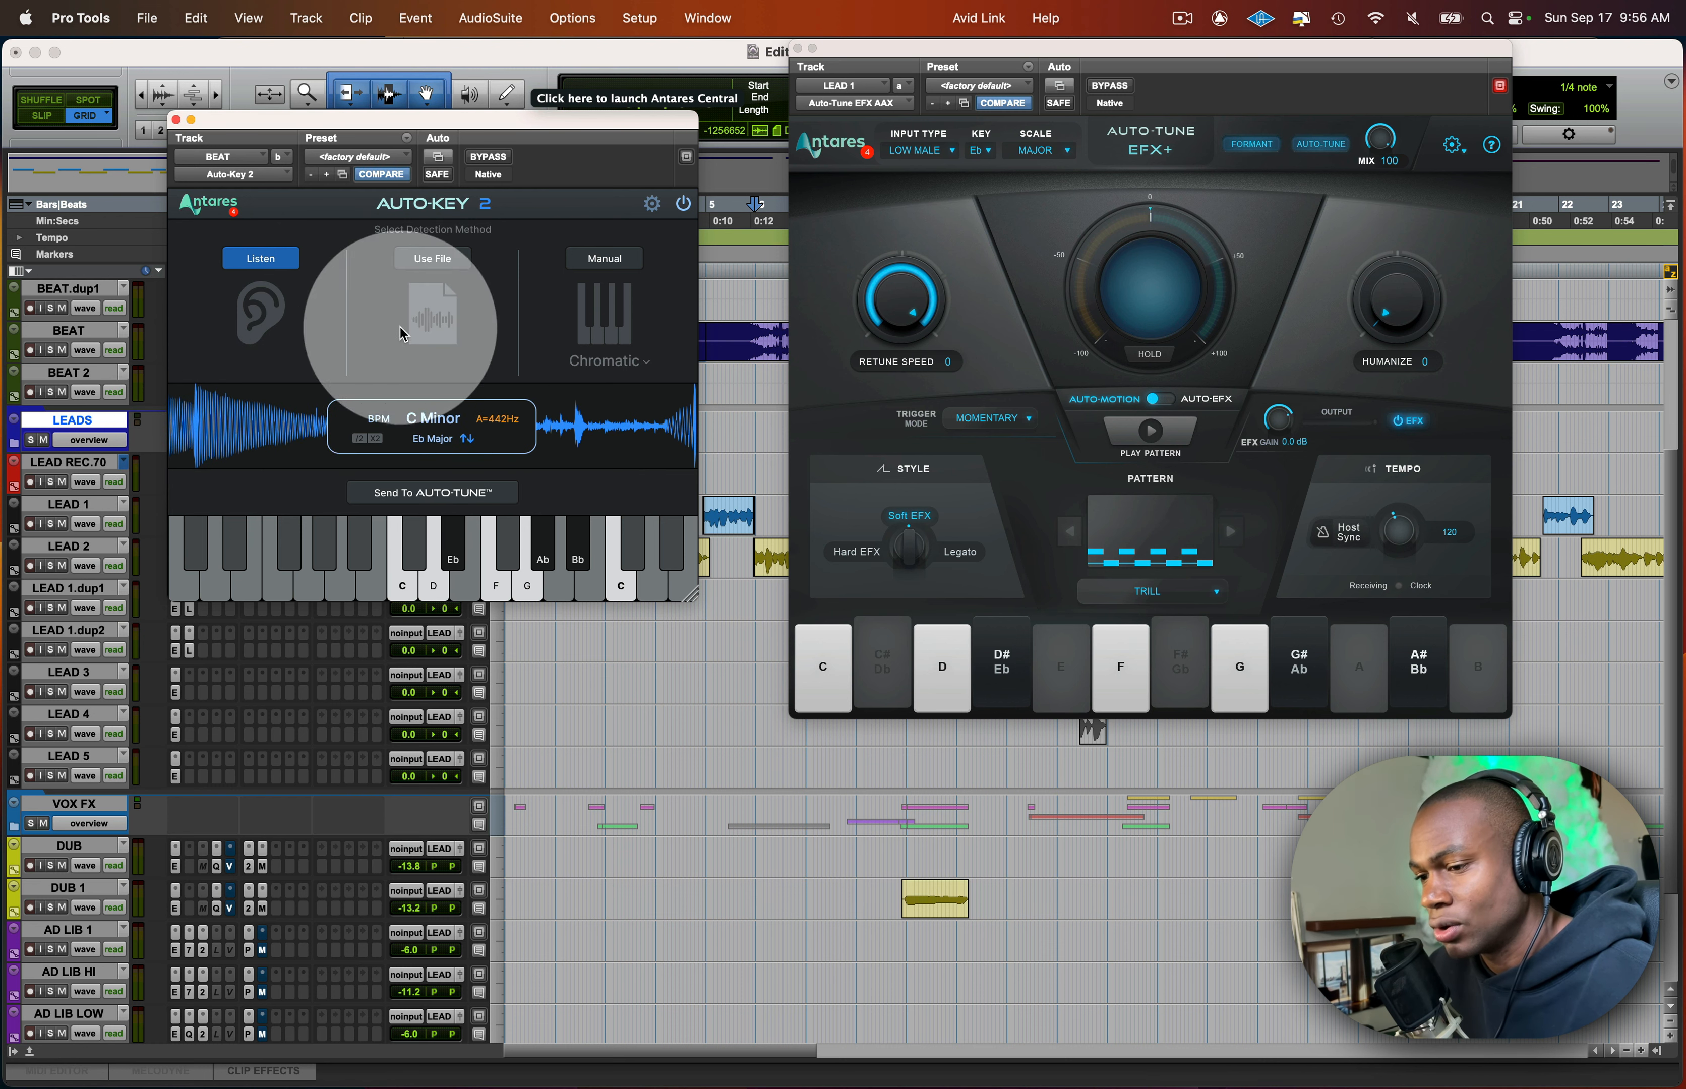
- Close the Auto-Tune EFX+ window, move Auto-Key 2 clear of the track controls, and solo the BEAT track
left_click(798, 51)
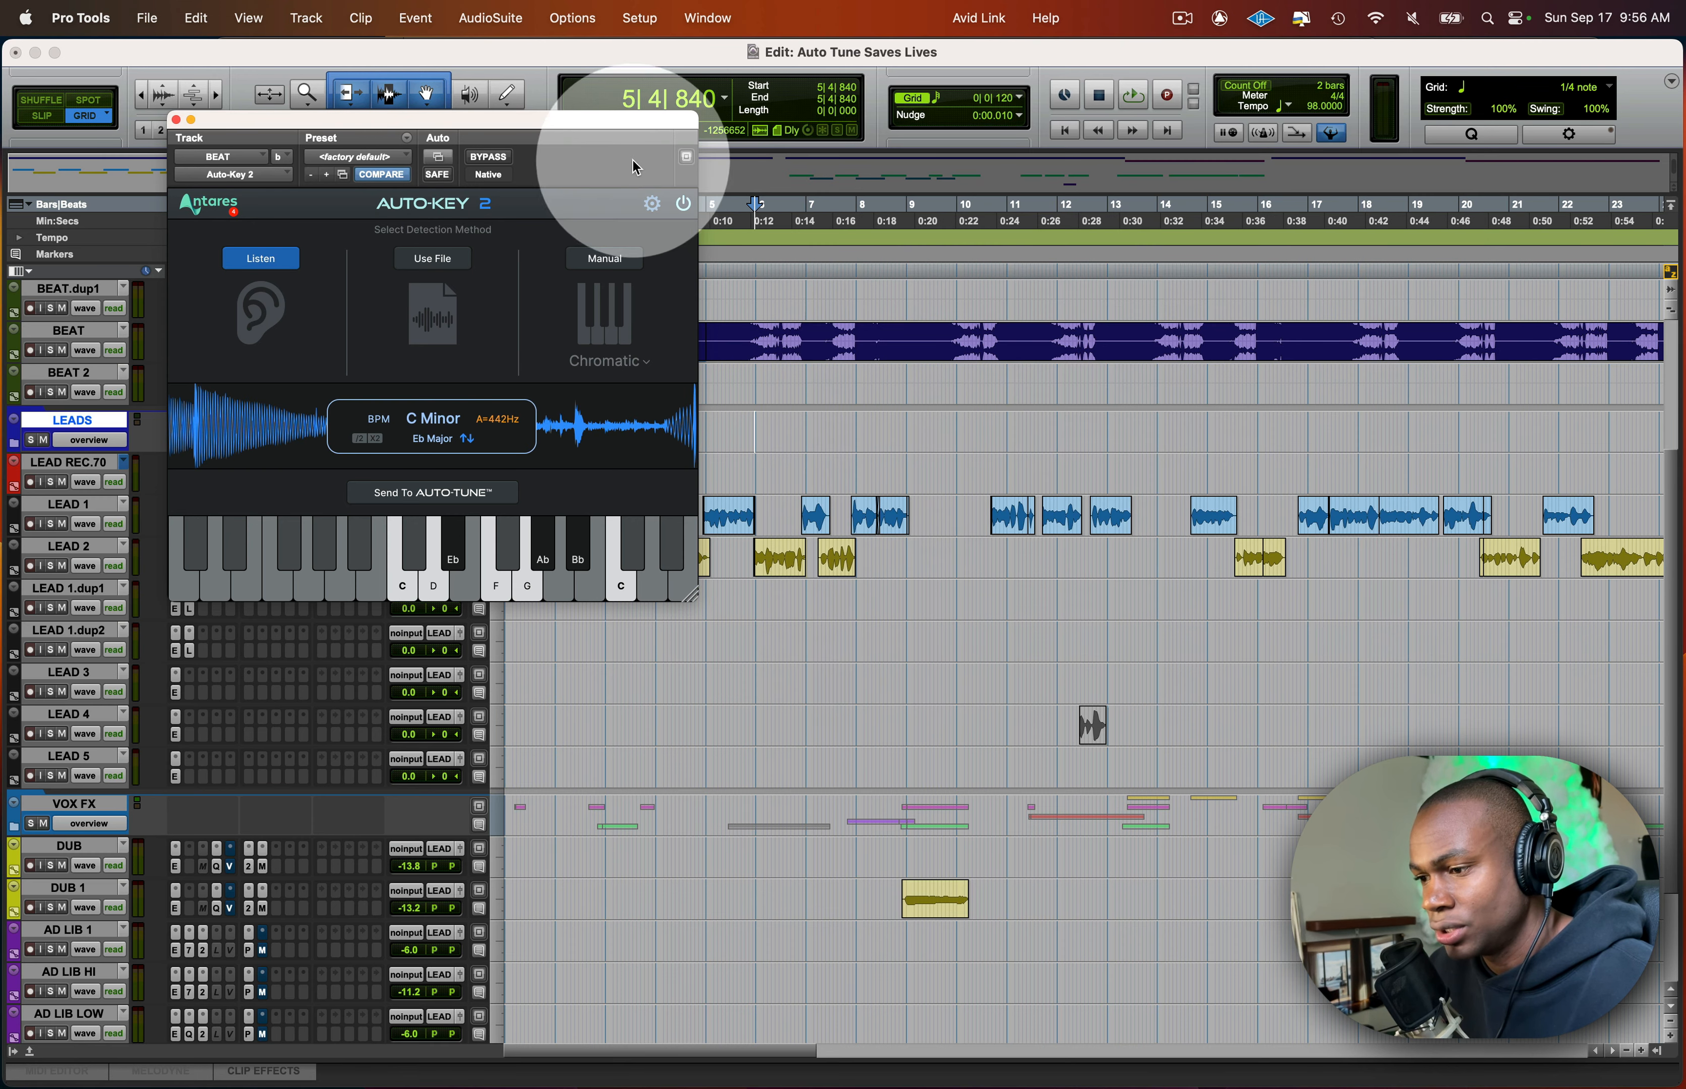
left_click_drag(611, 134, 875, 272)
left_click(69, 330)
left_click(50, 350)
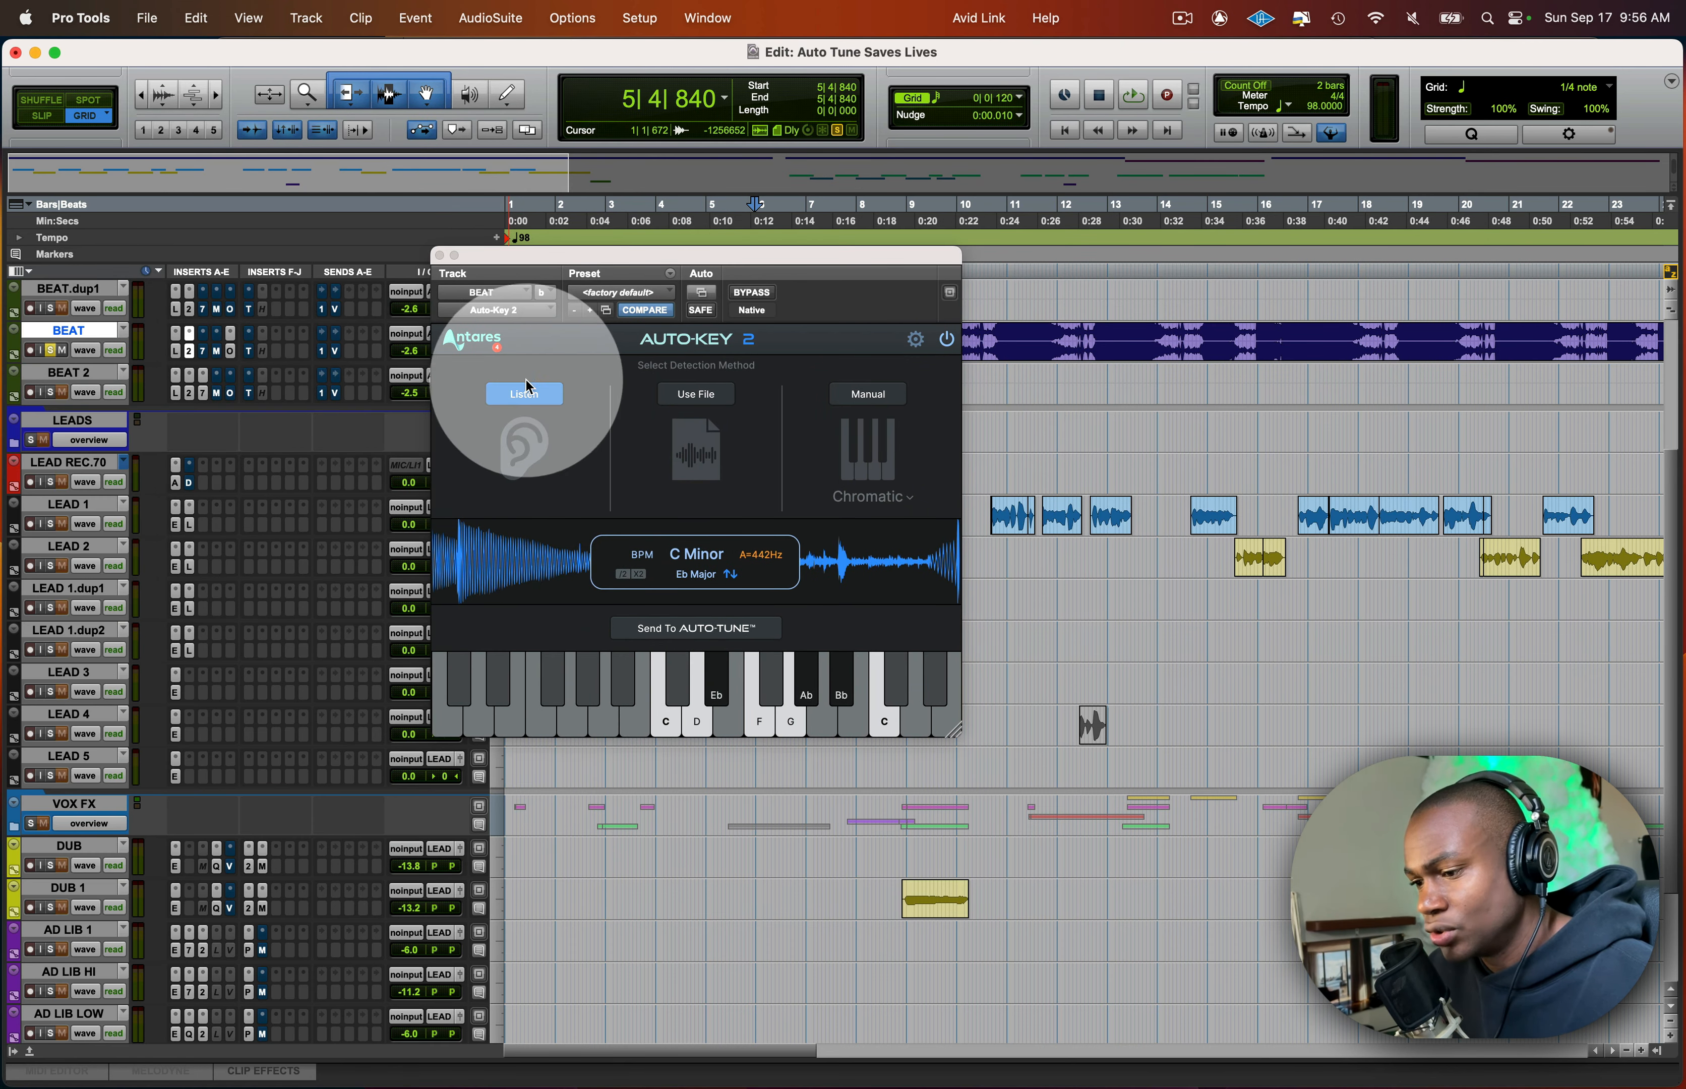
- Detect the beat's key with Auto-Key 2's Listen method during playback, and send it to Auto-Tune as C Minor
left_click(536, 398)
left_click(537, 397)
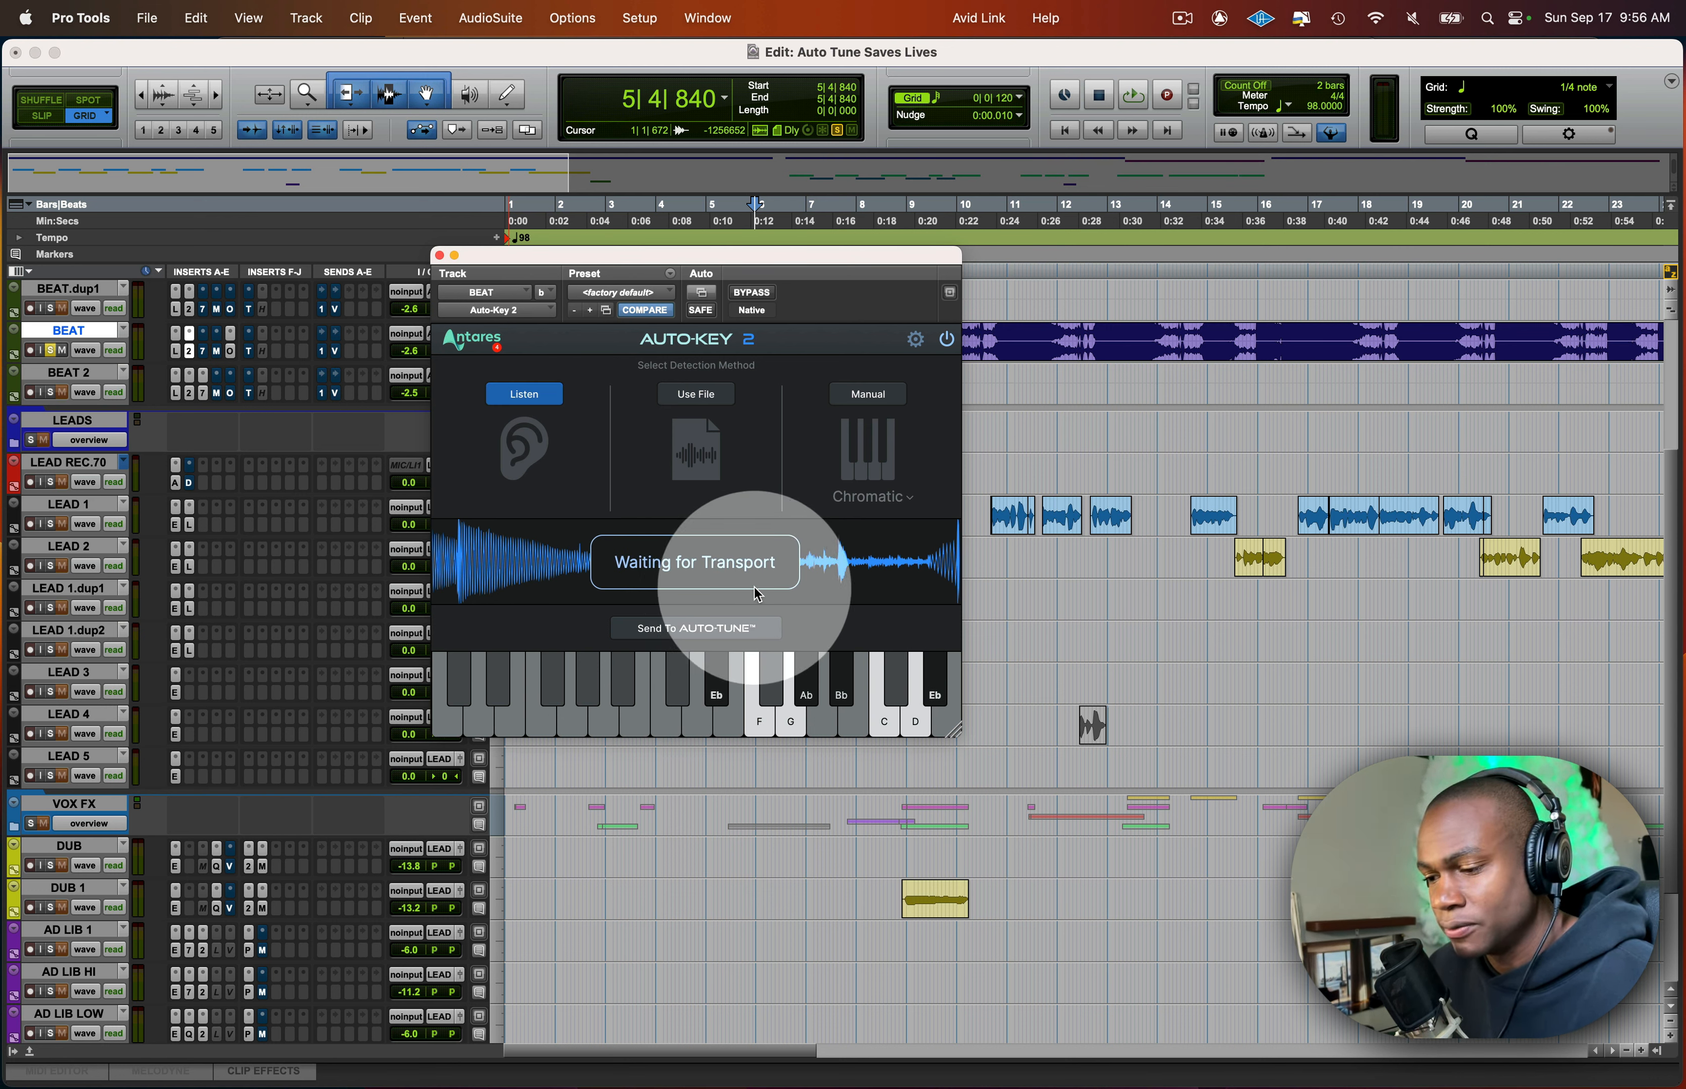
key("space")
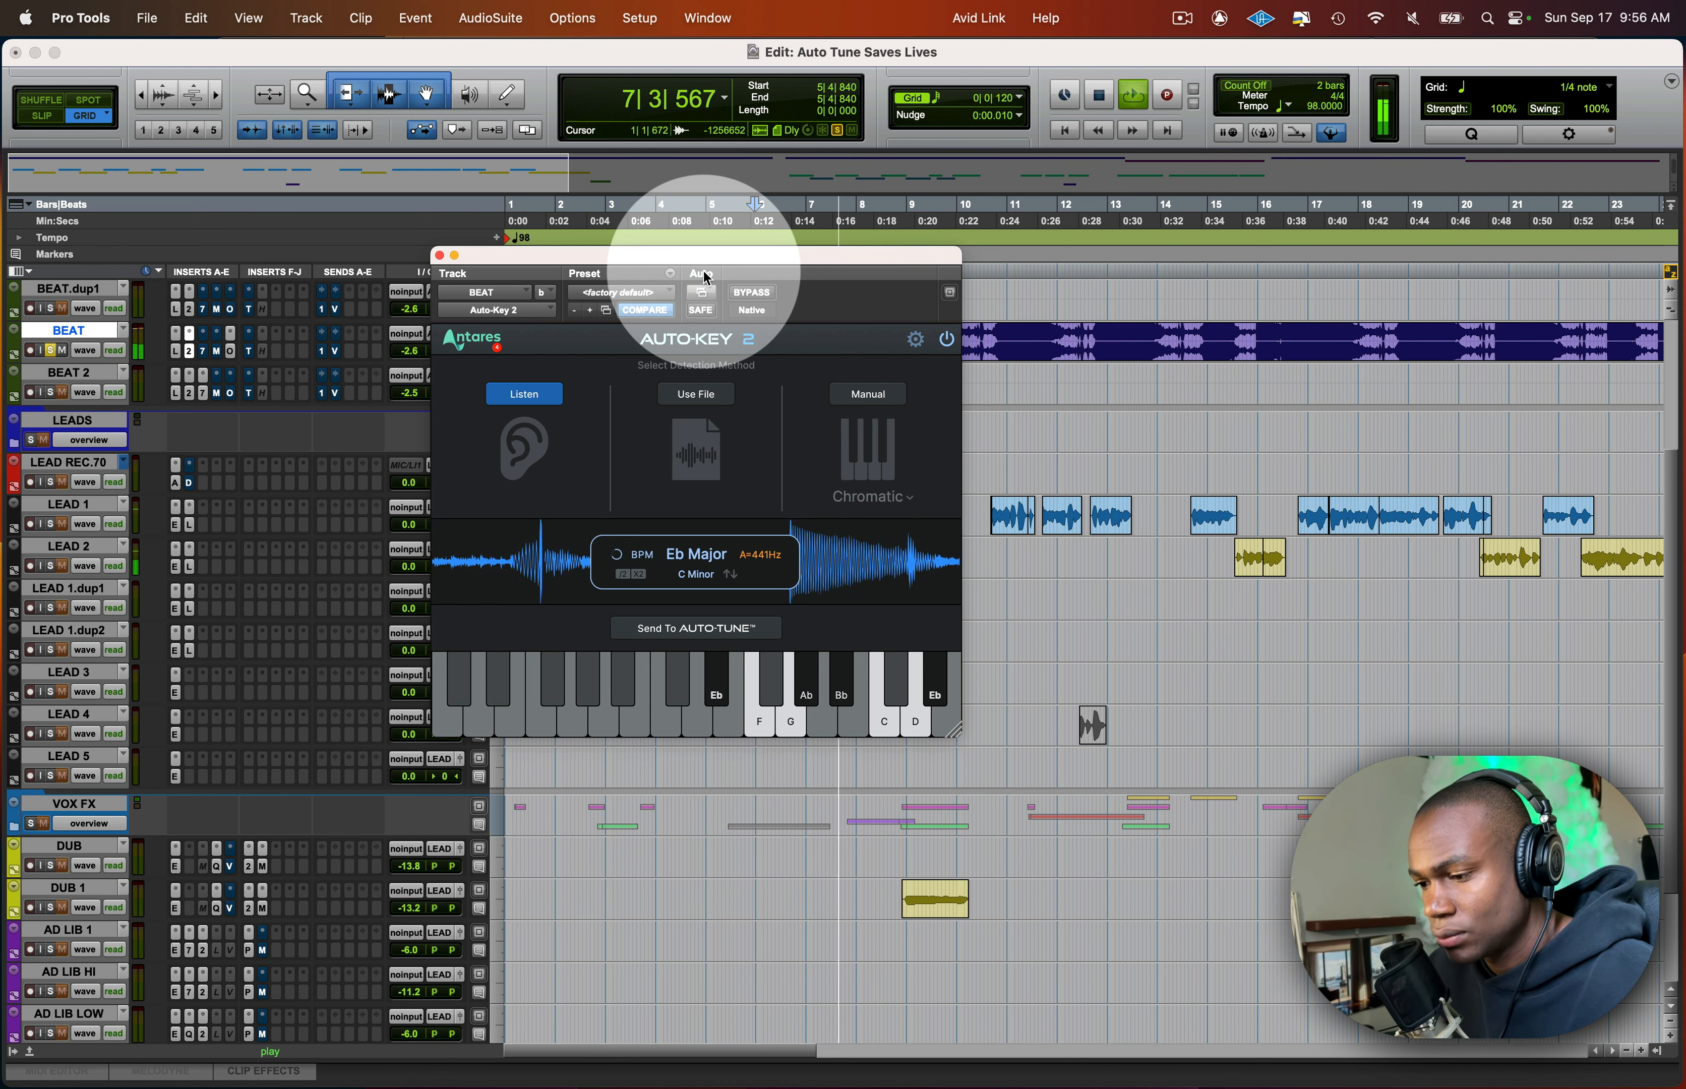
key("space")
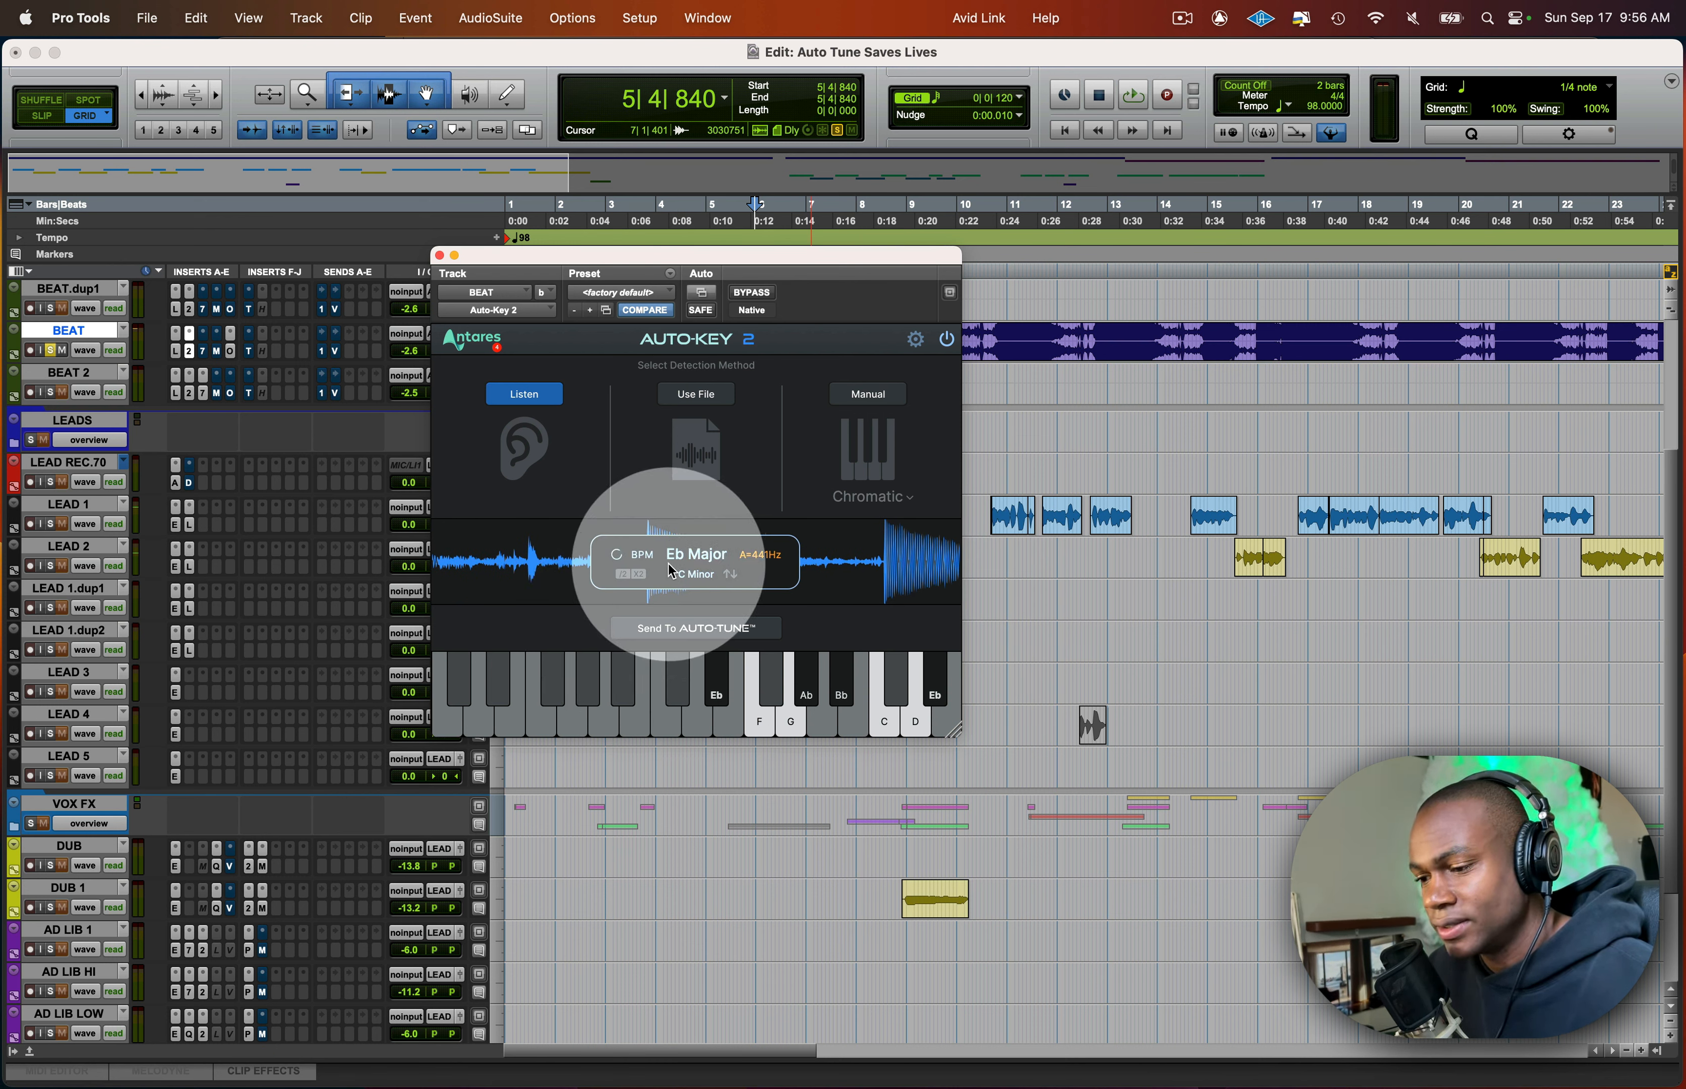
left_click(701, 575)
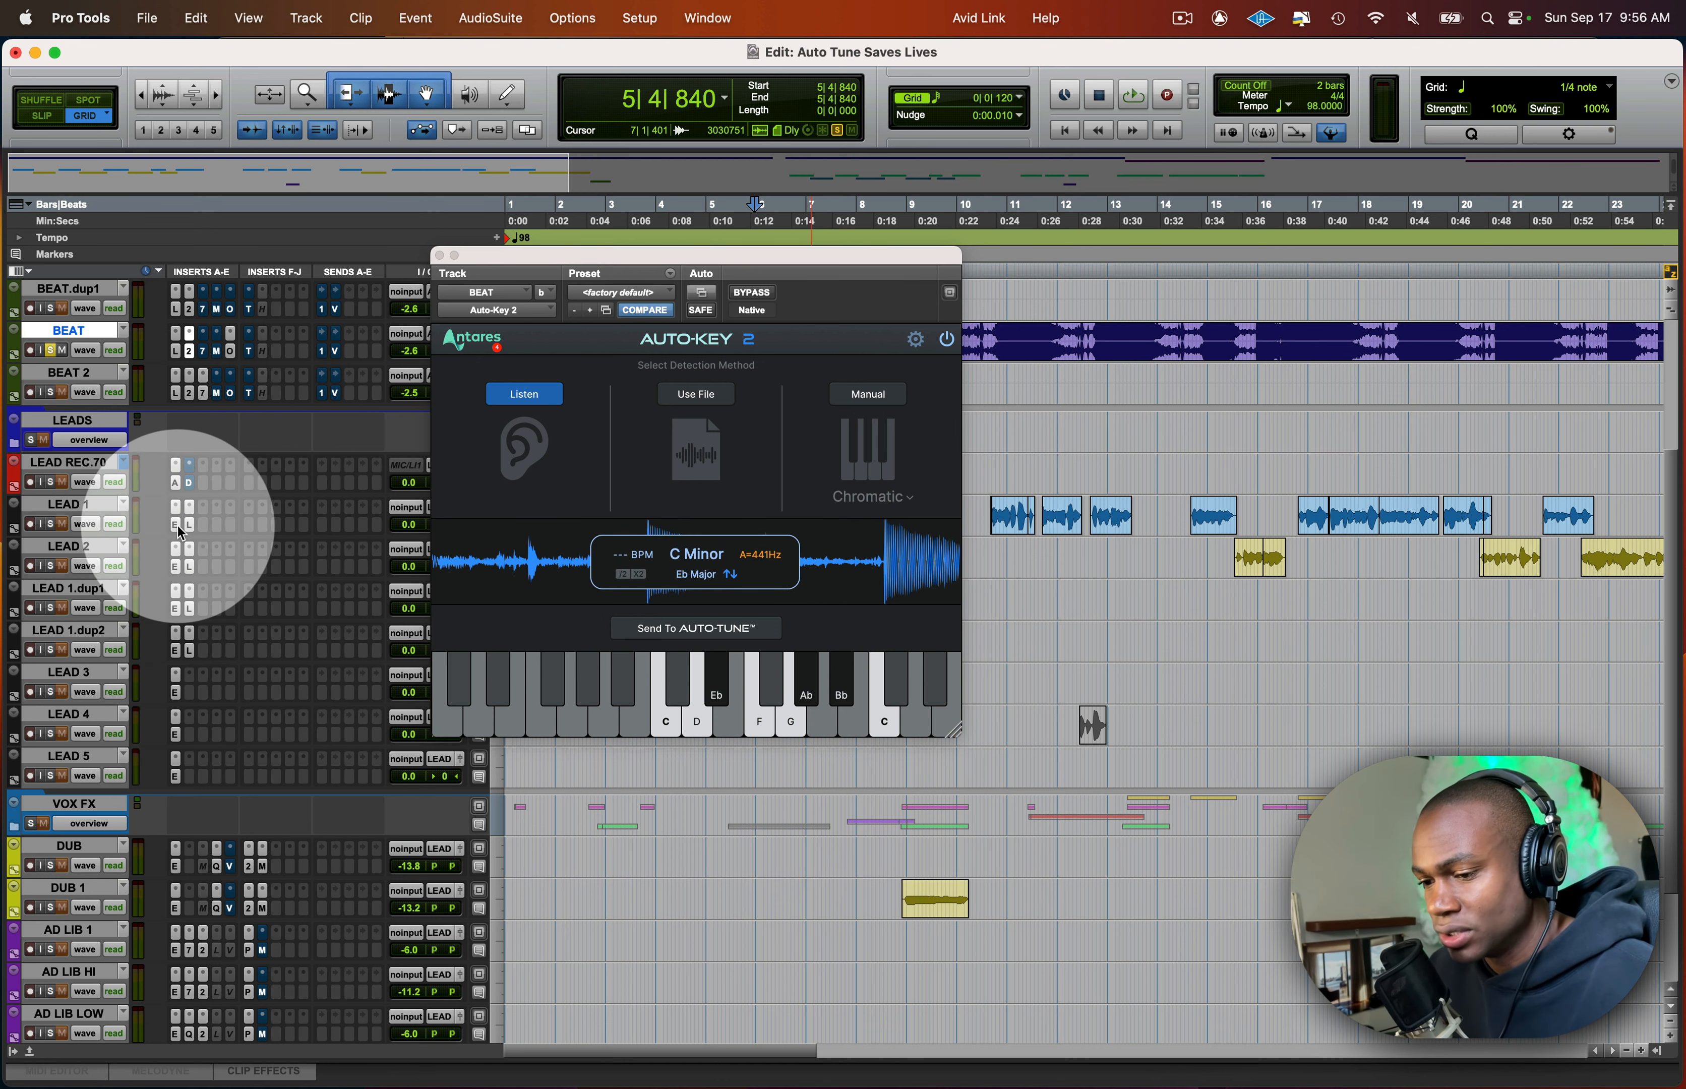
- Check the key and scale in Auto-Tune EFX+ on LEAD 2 and LEAD 1.dup1, and close the plug-in window
left_click(175, 567)
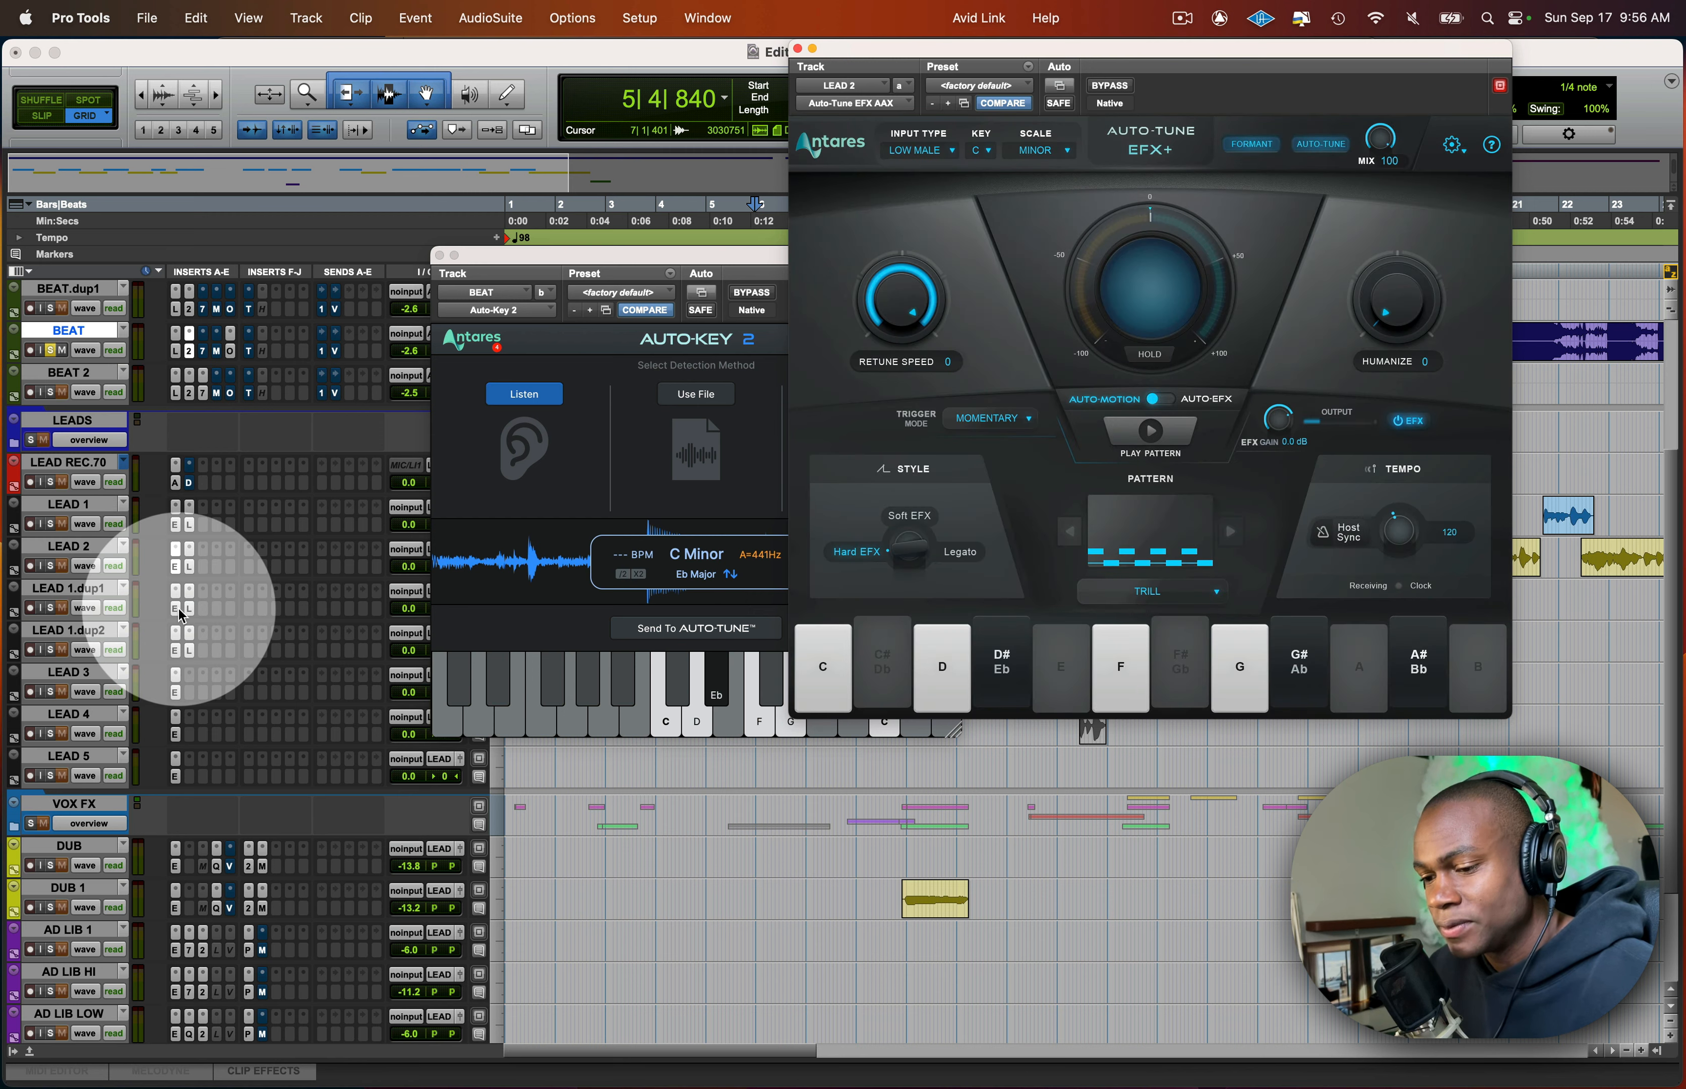
left_click(177, 590)
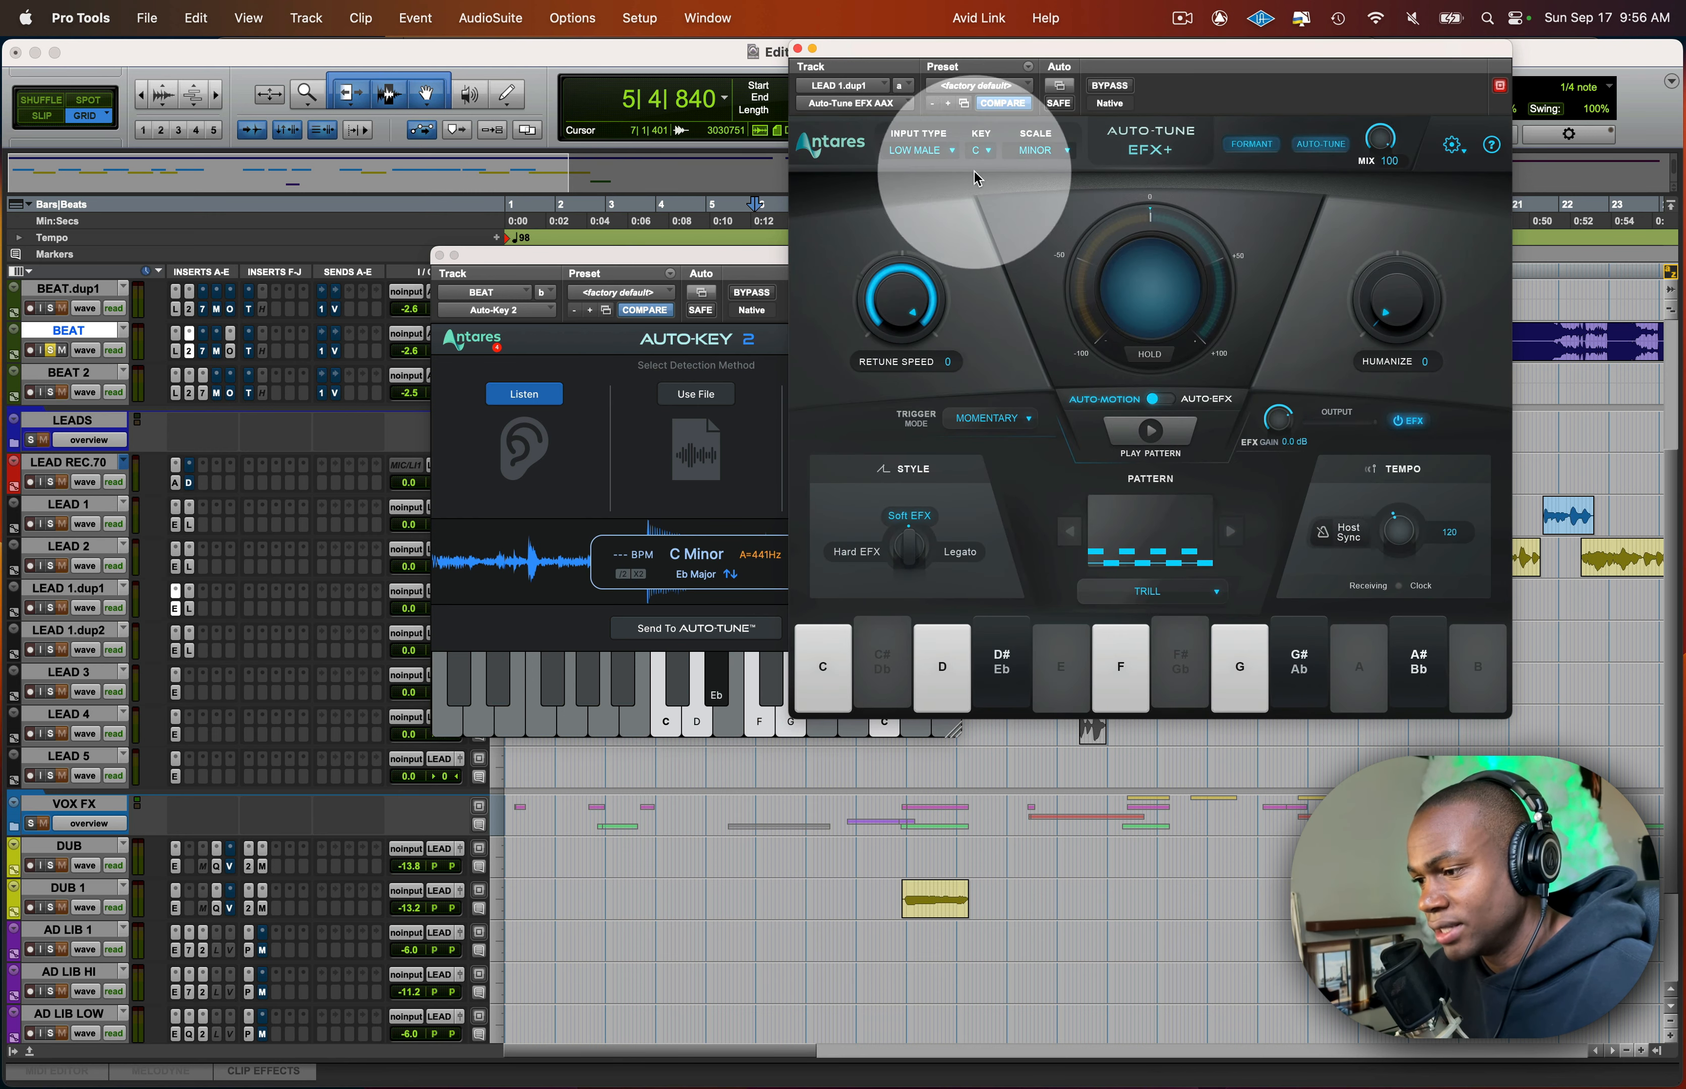
left_click(797, 48)
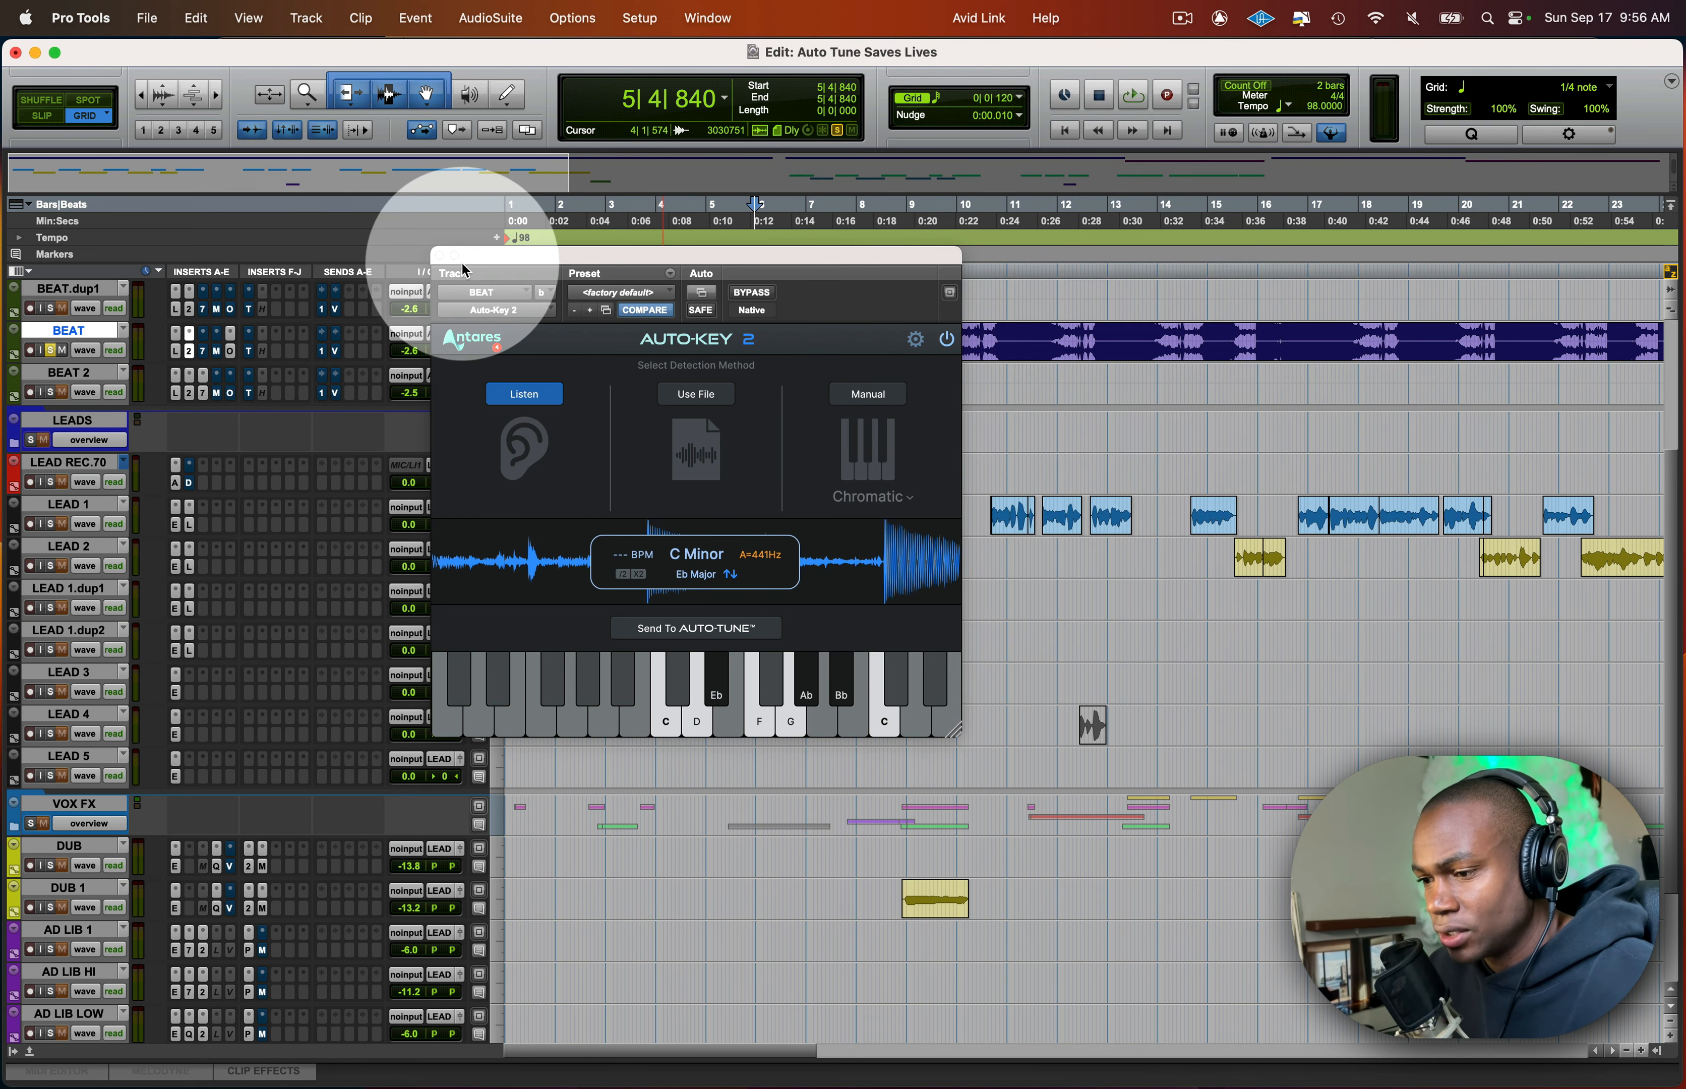
- Close Auto-Key 2, unsolo the BEAT track, and bring up Auto-Tune EFX+ for LEAD 1 over the tracks
left_click(440, 256)
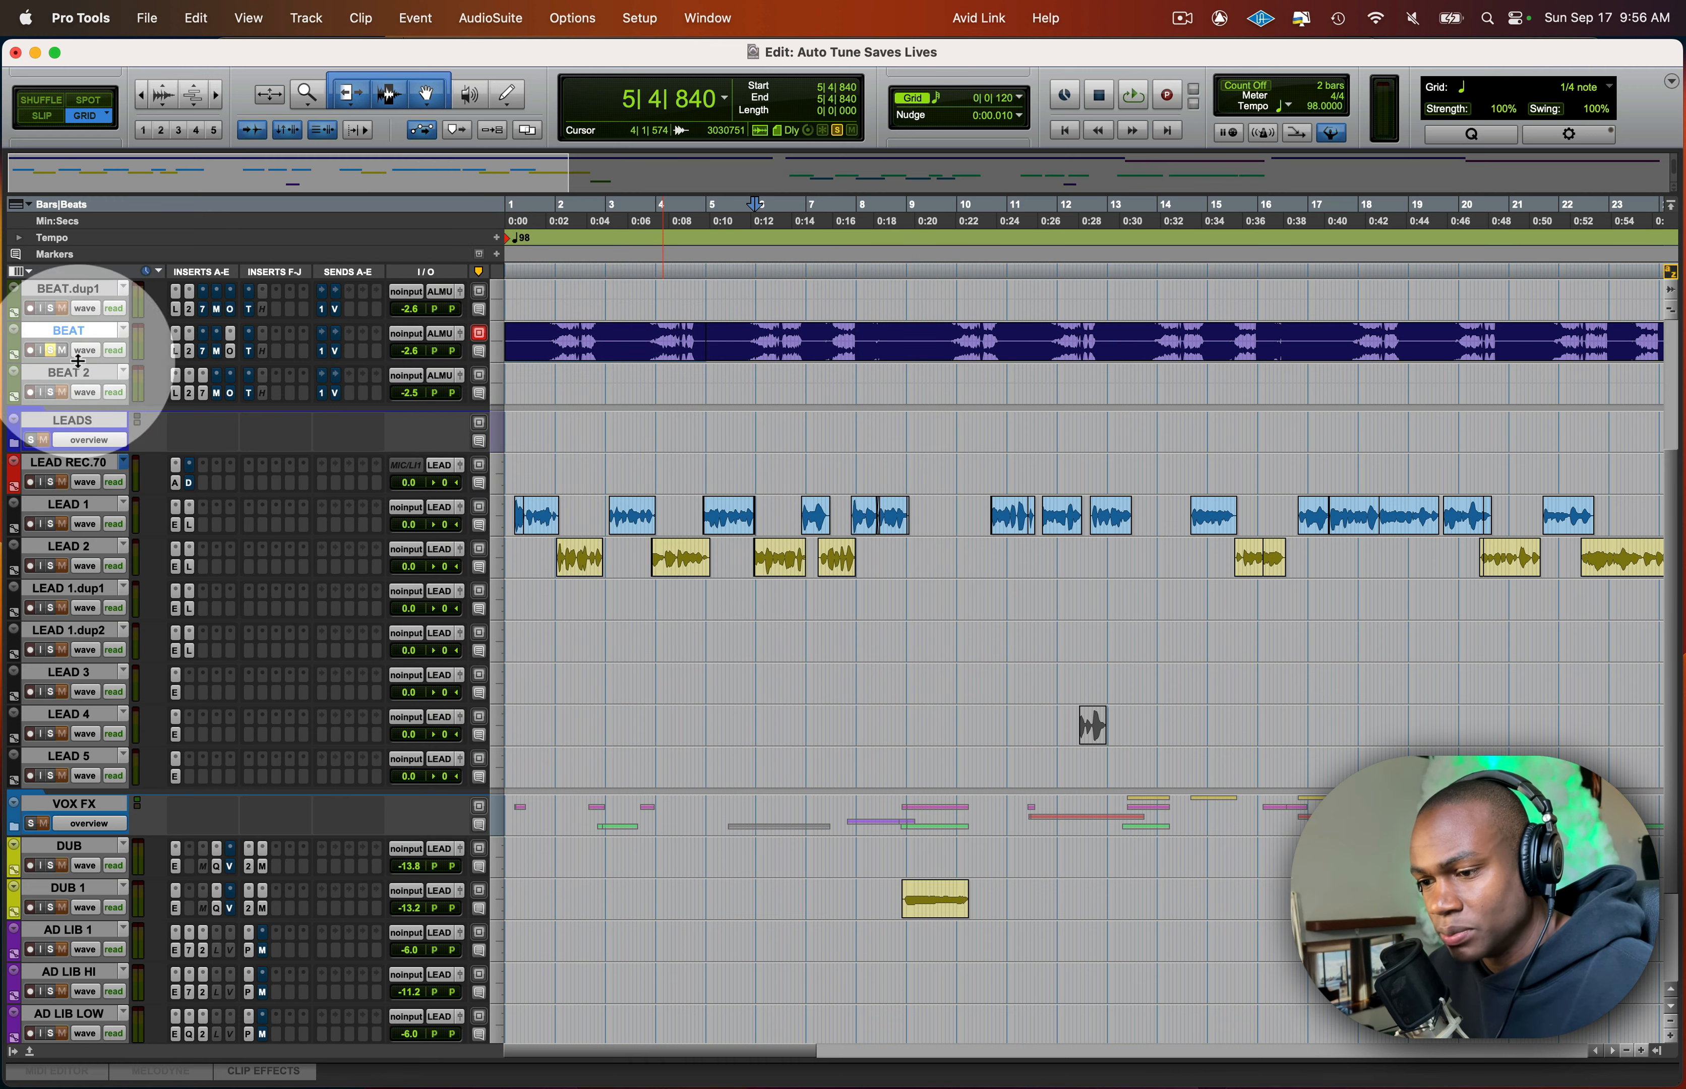
left_click(51, 351)
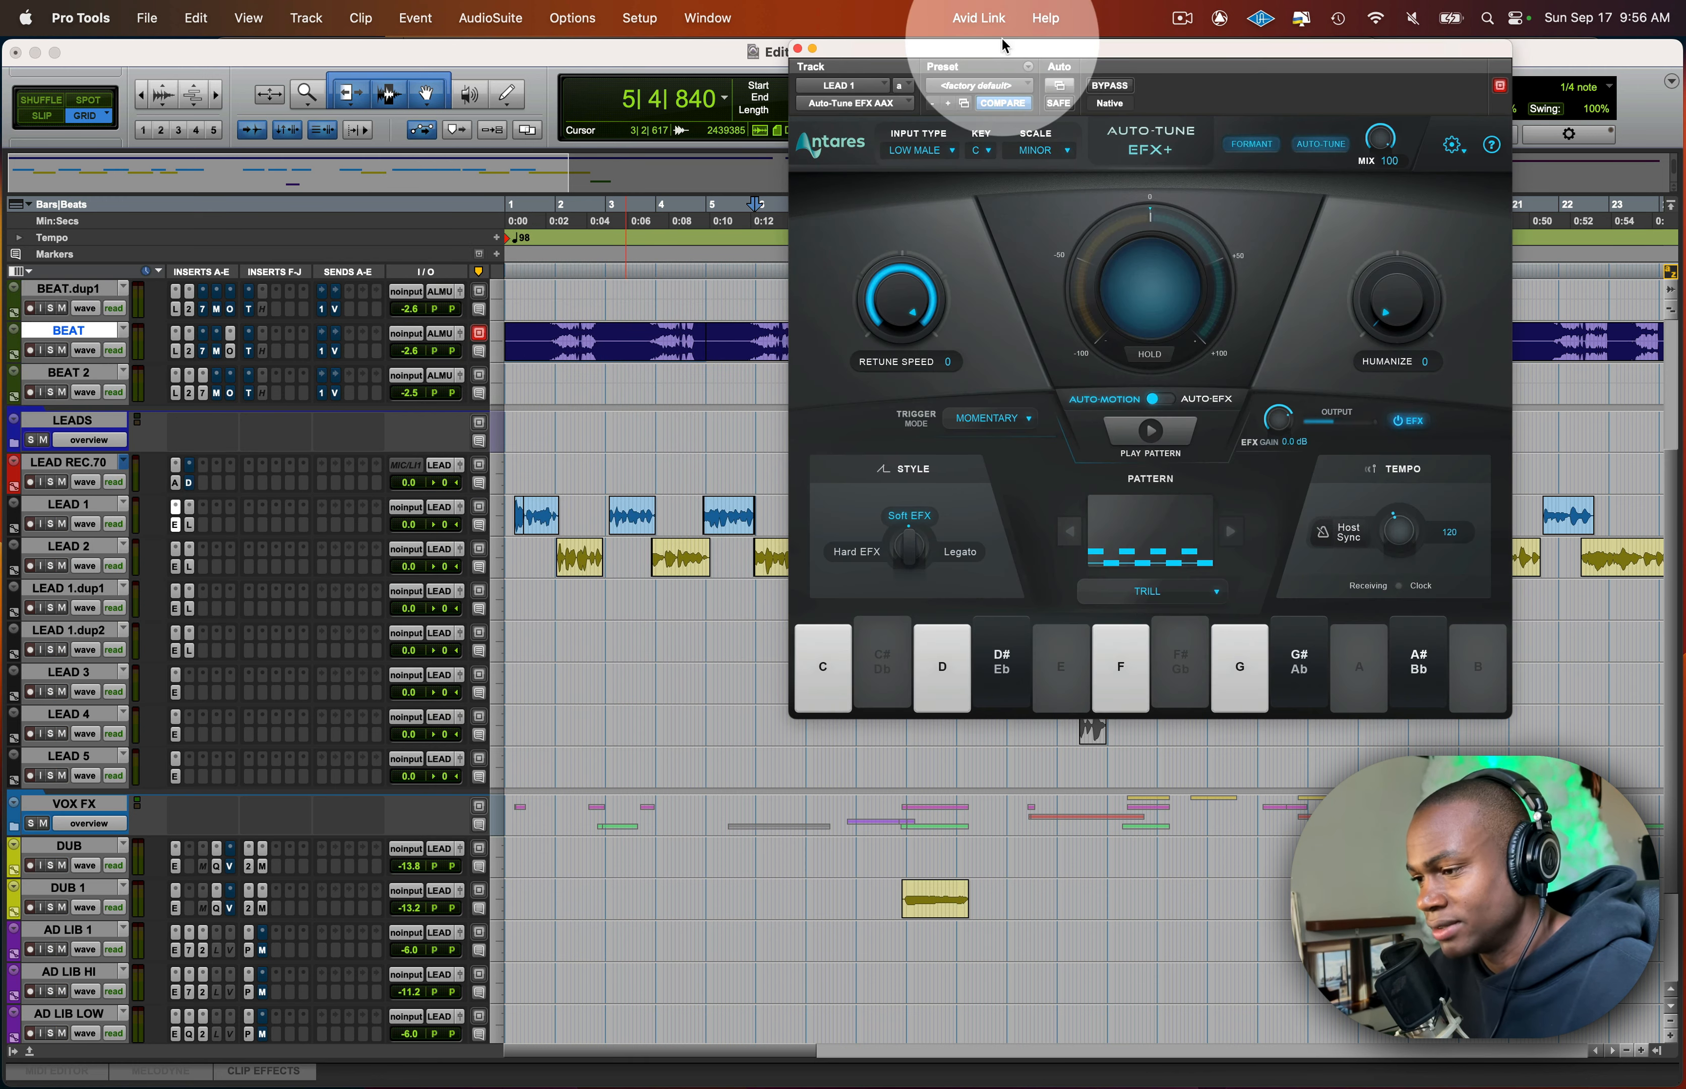
left_click_drag(981, 58, 549, 90)
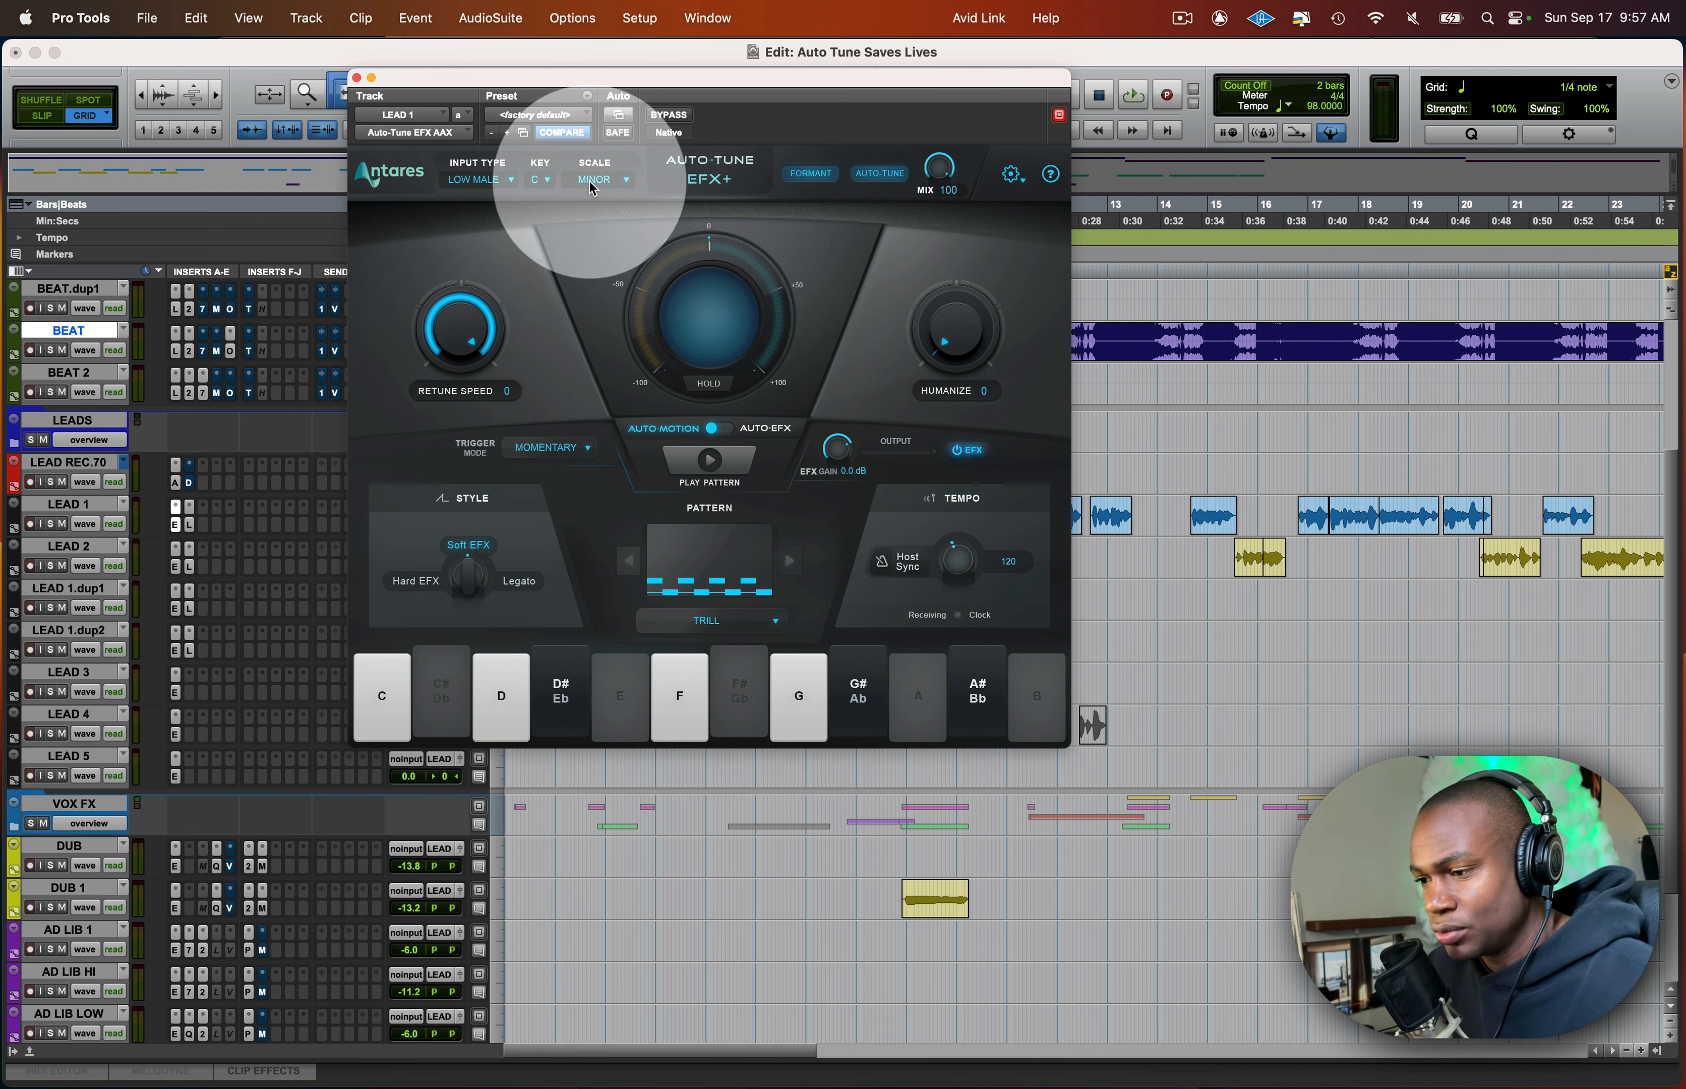
- Review the available key and scale options in LEAD 1's Auto-Tune EFX+ without changing them
left_click(544, 183)
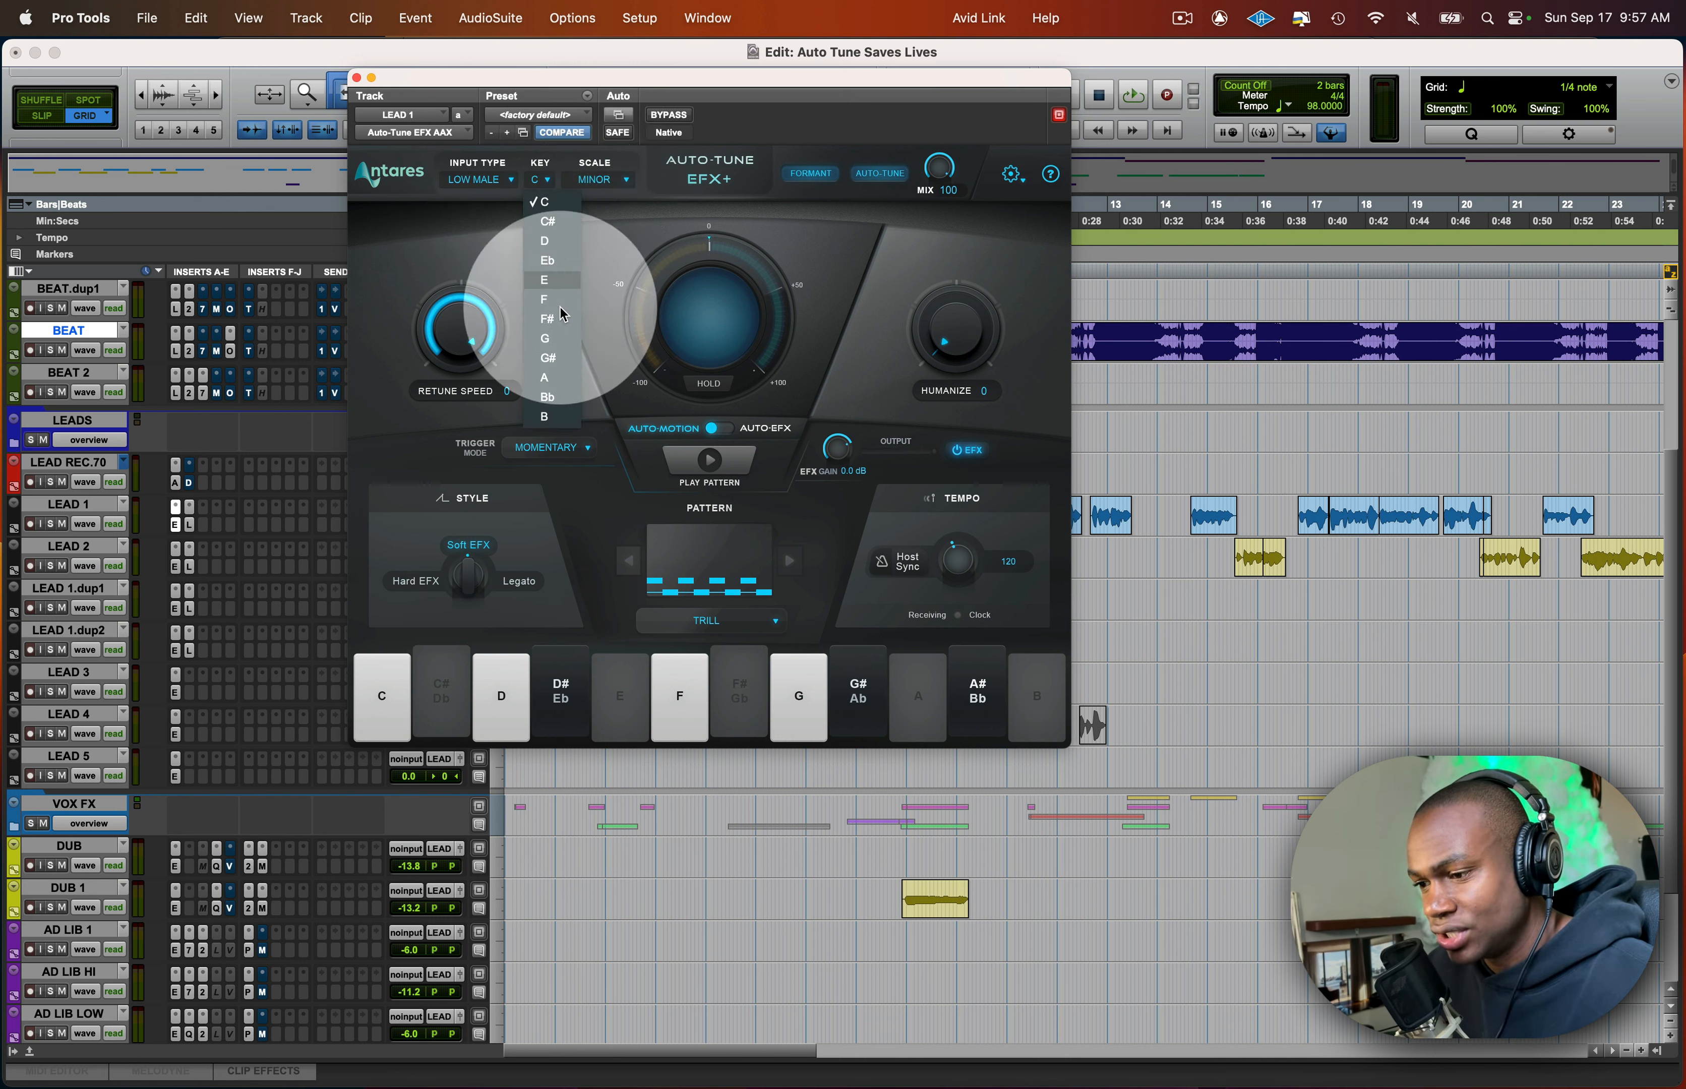
left_click(618, 185)
left_click(622, 185)
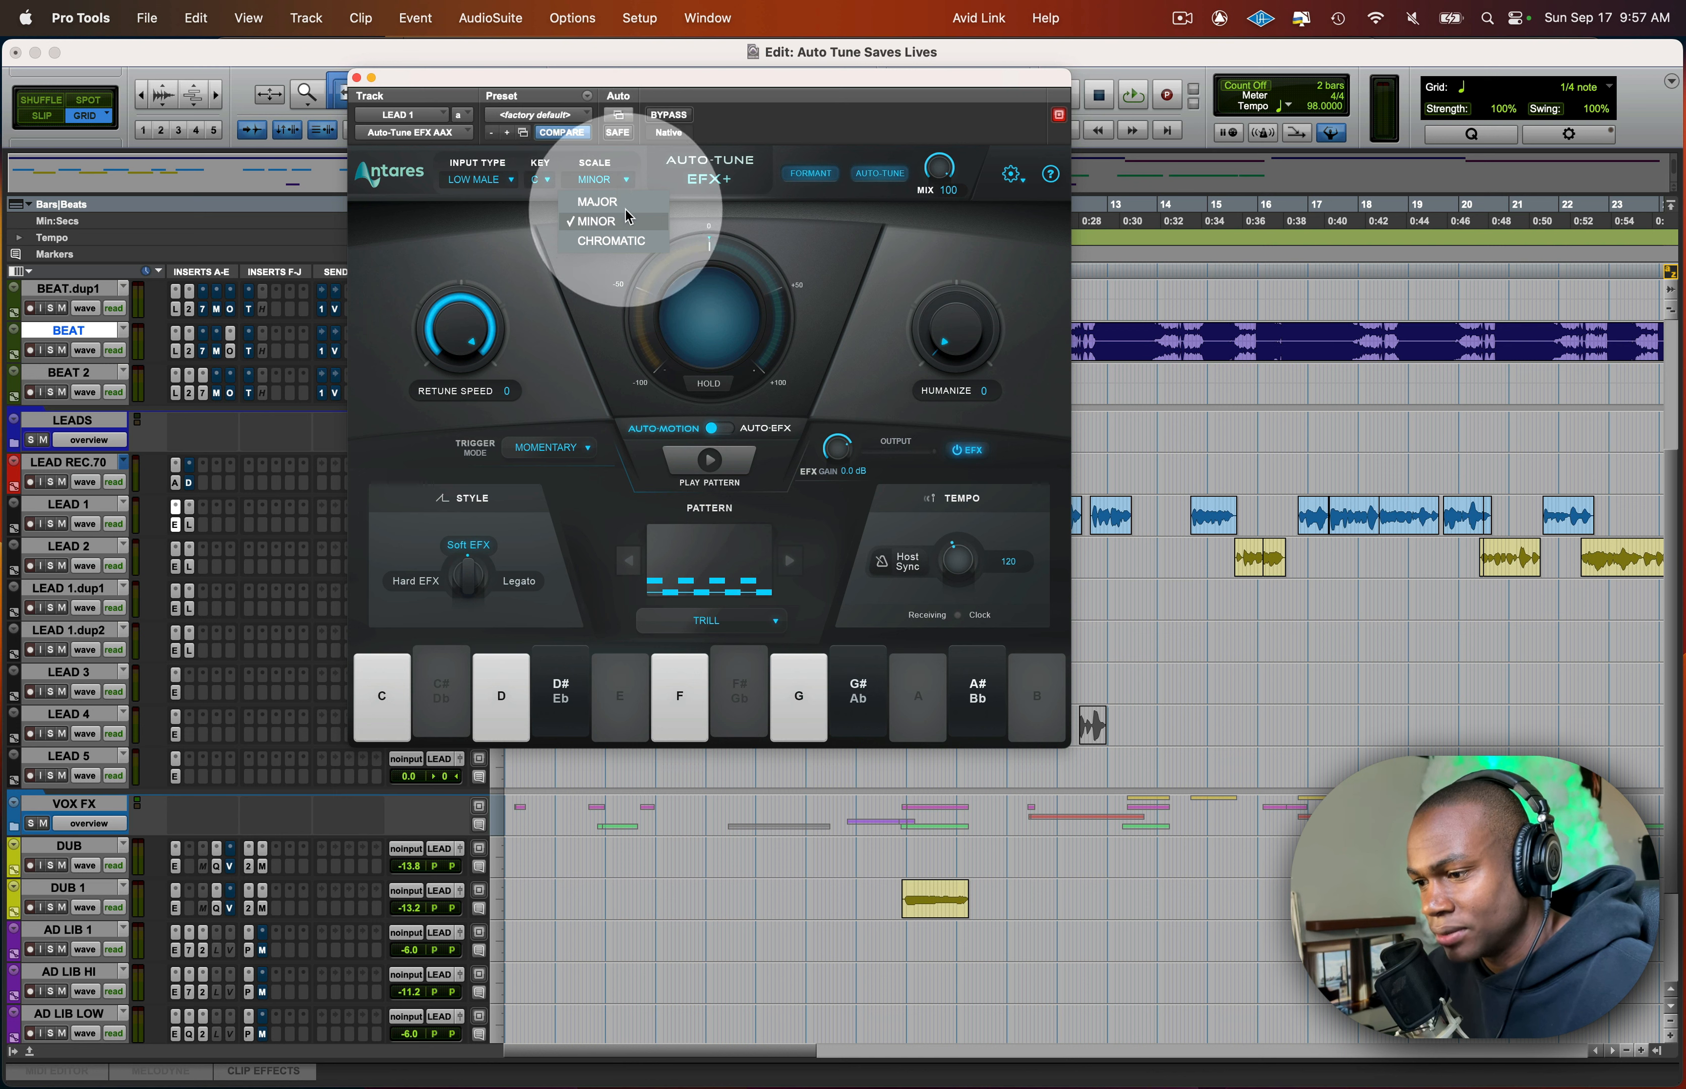
left_click(528, 249)
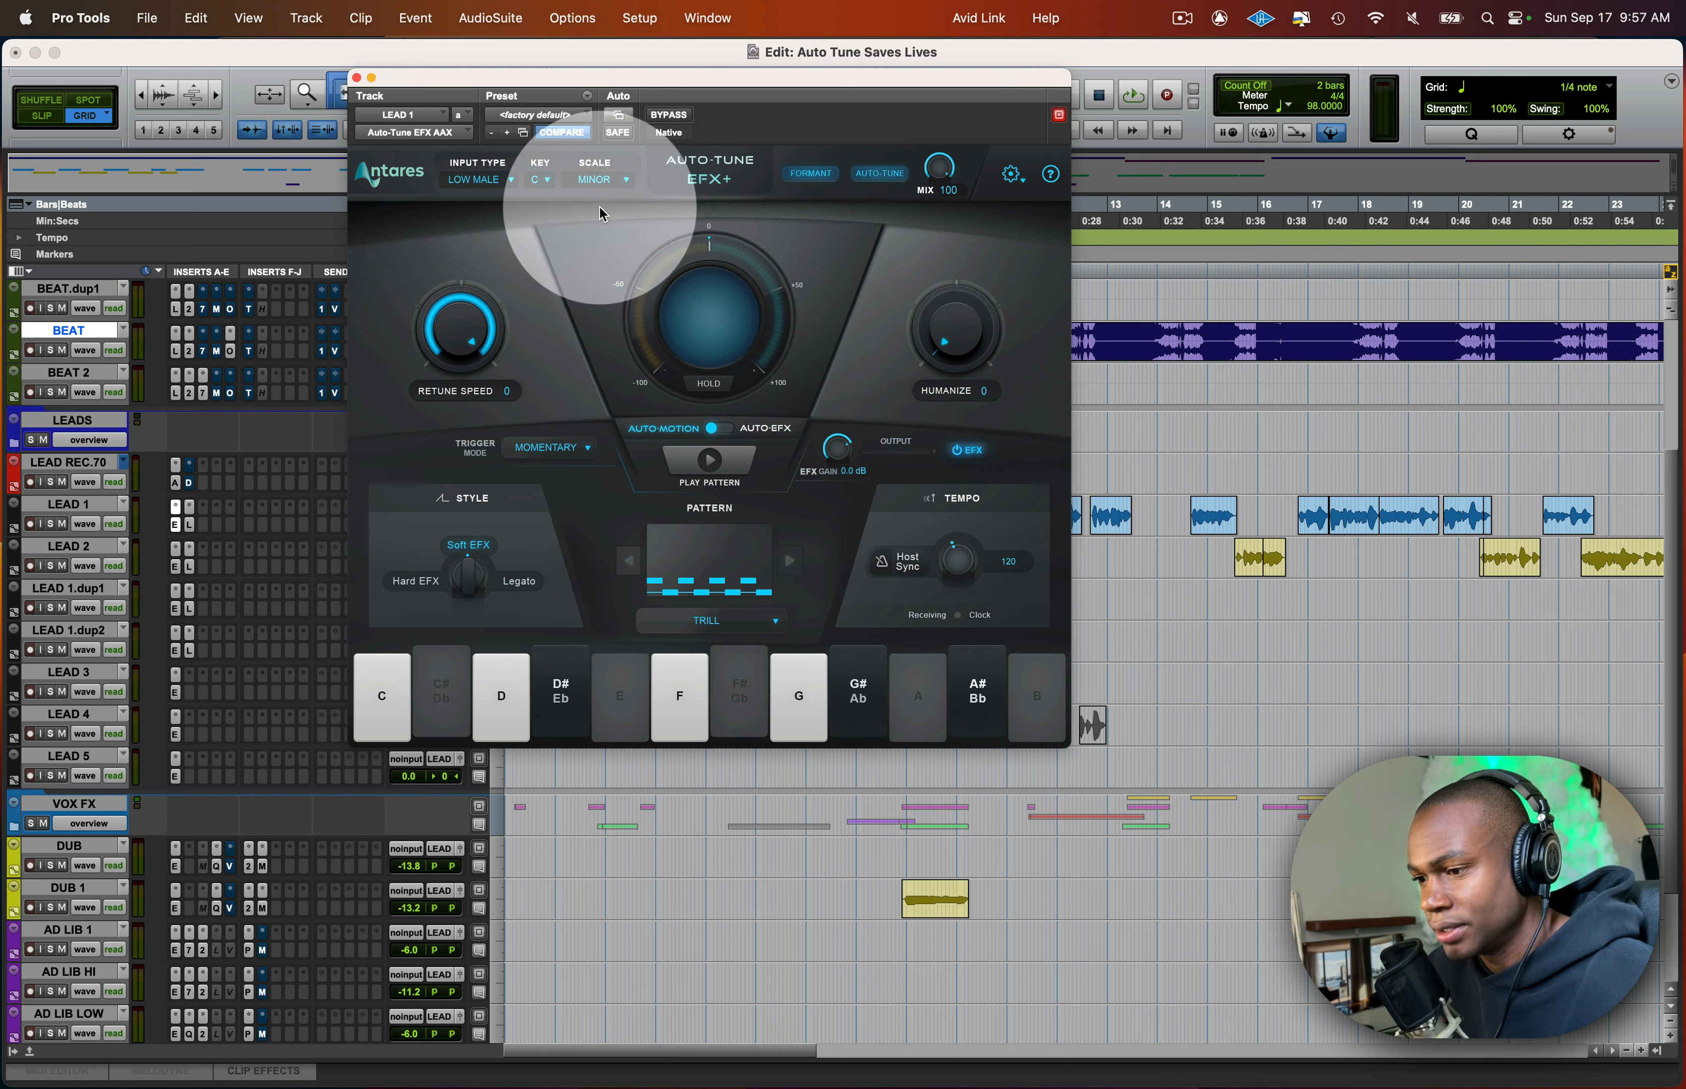
- Review the input type options in LEAD 1's Auto-Tune EFX+, keeping Low Male selected
left_click(507, 181)
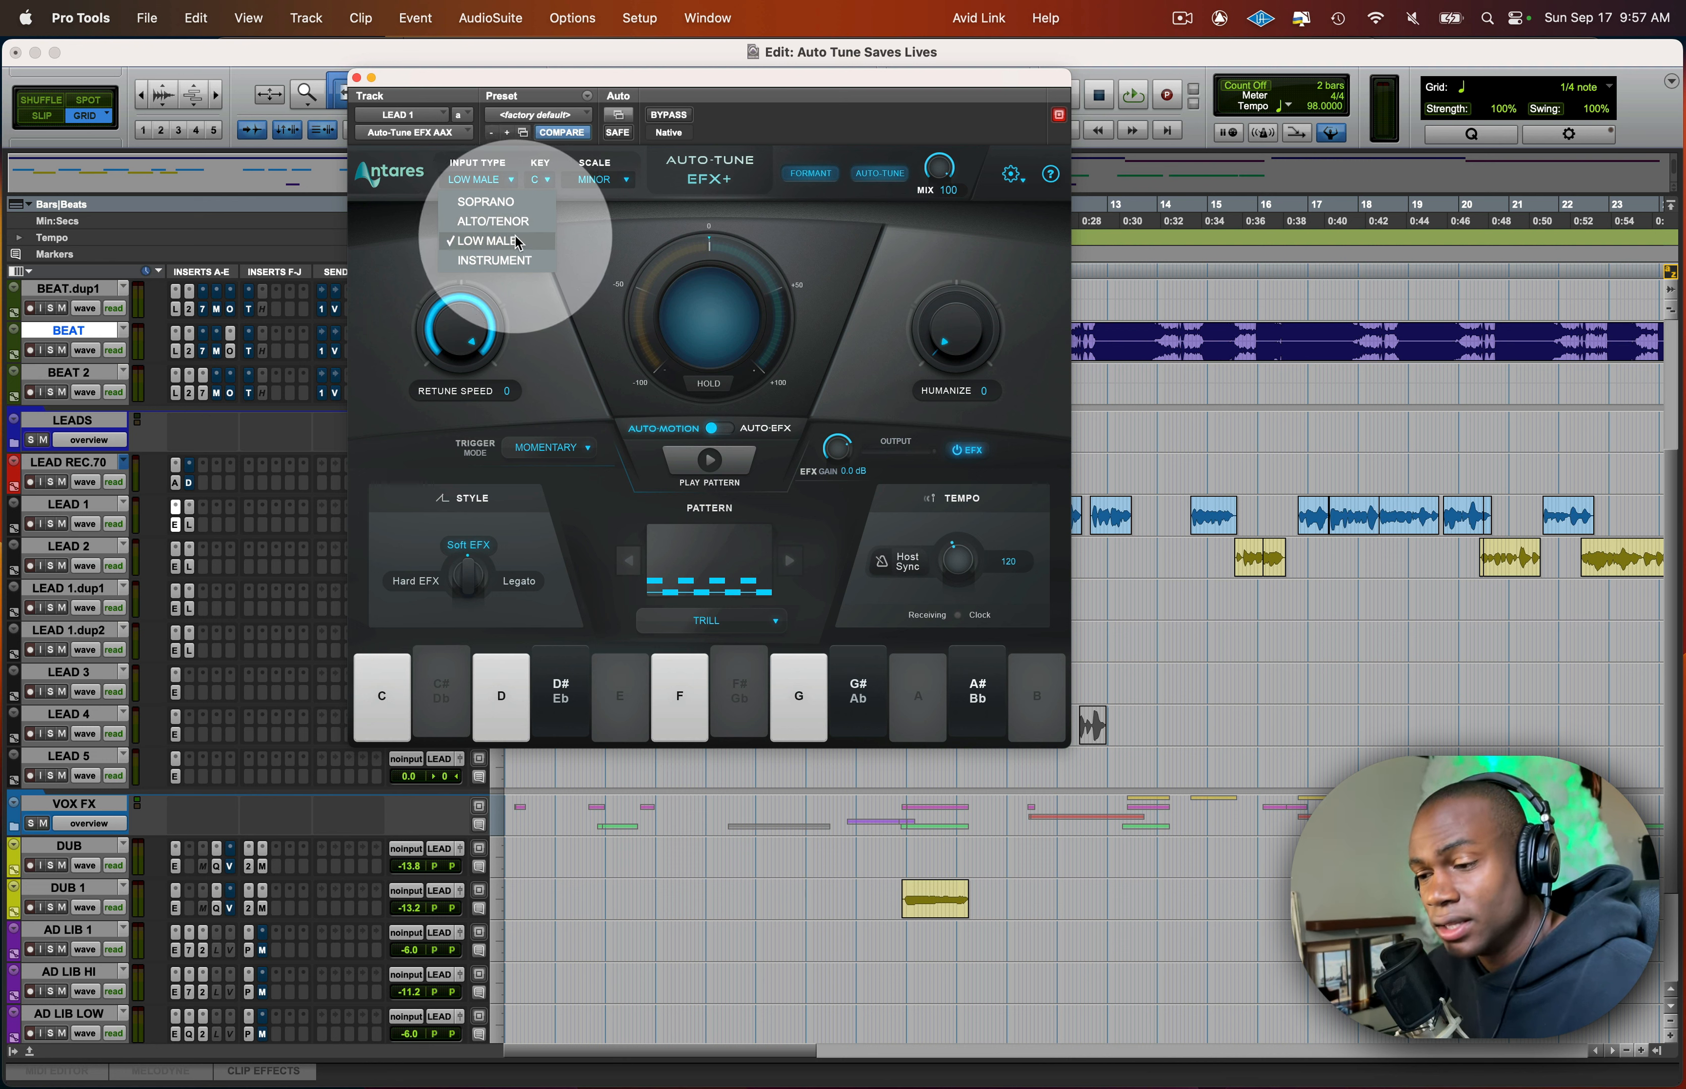
left_click(585, 255)
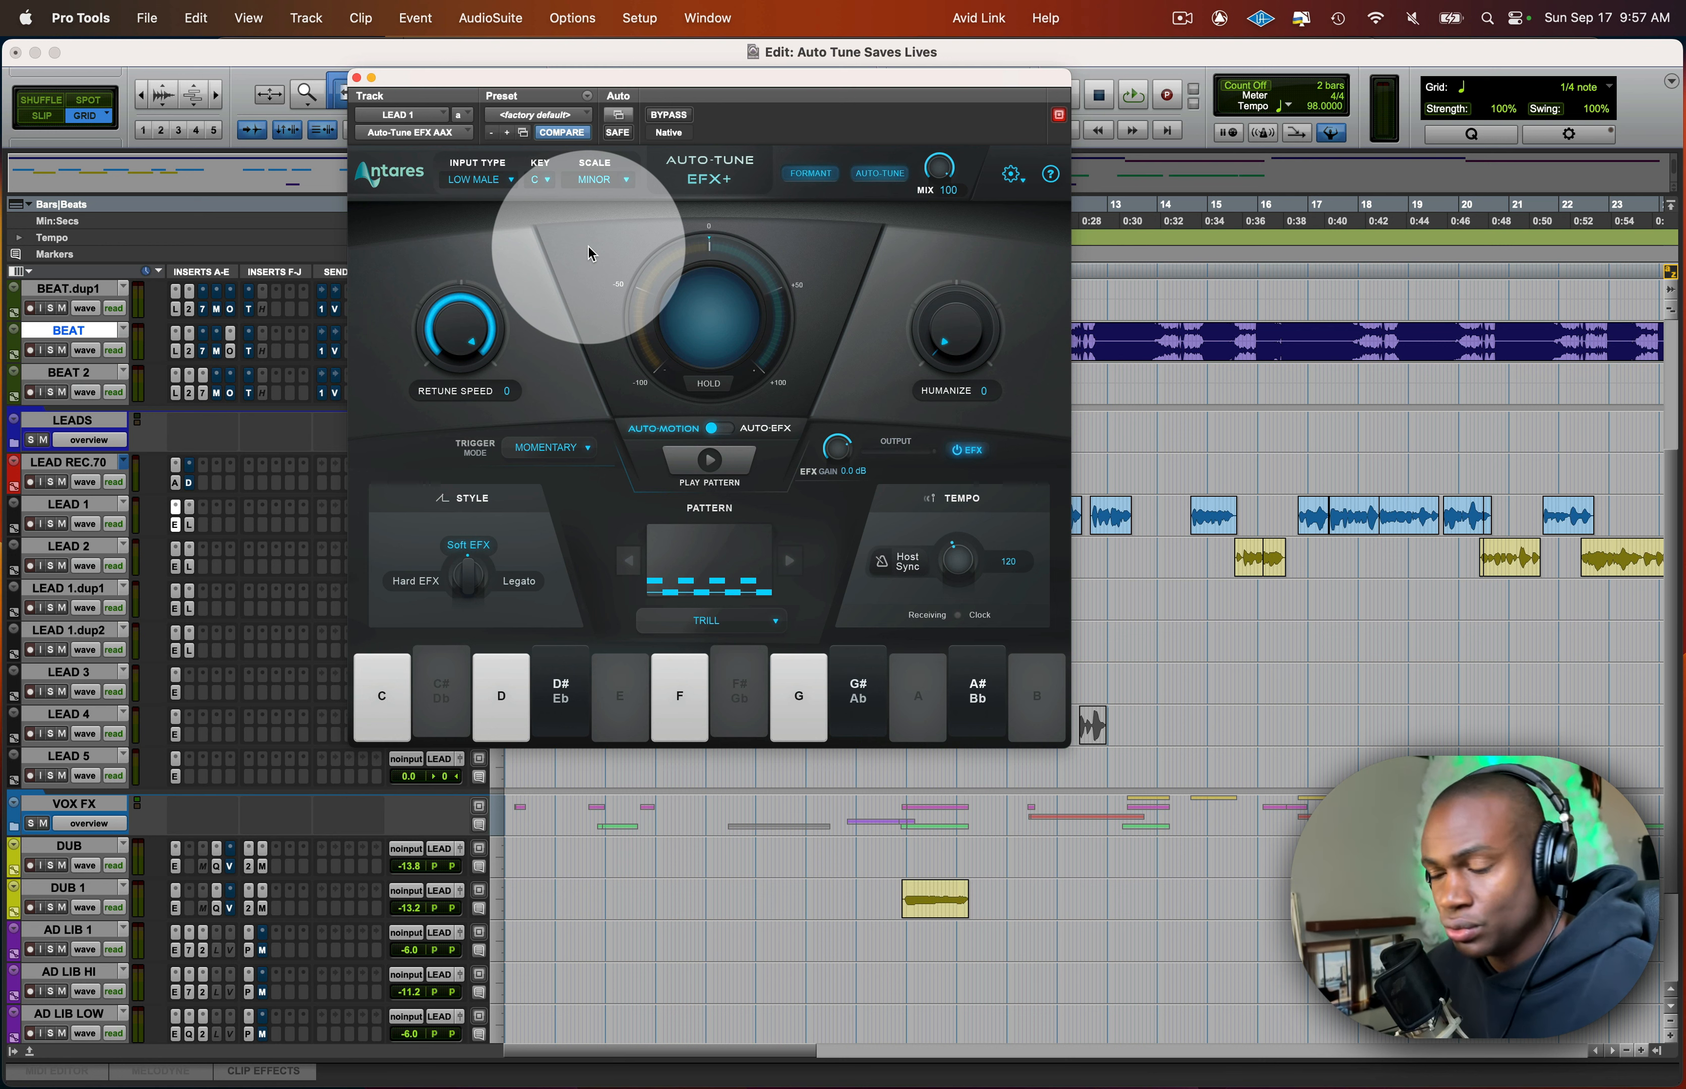
left_click(485, 180)
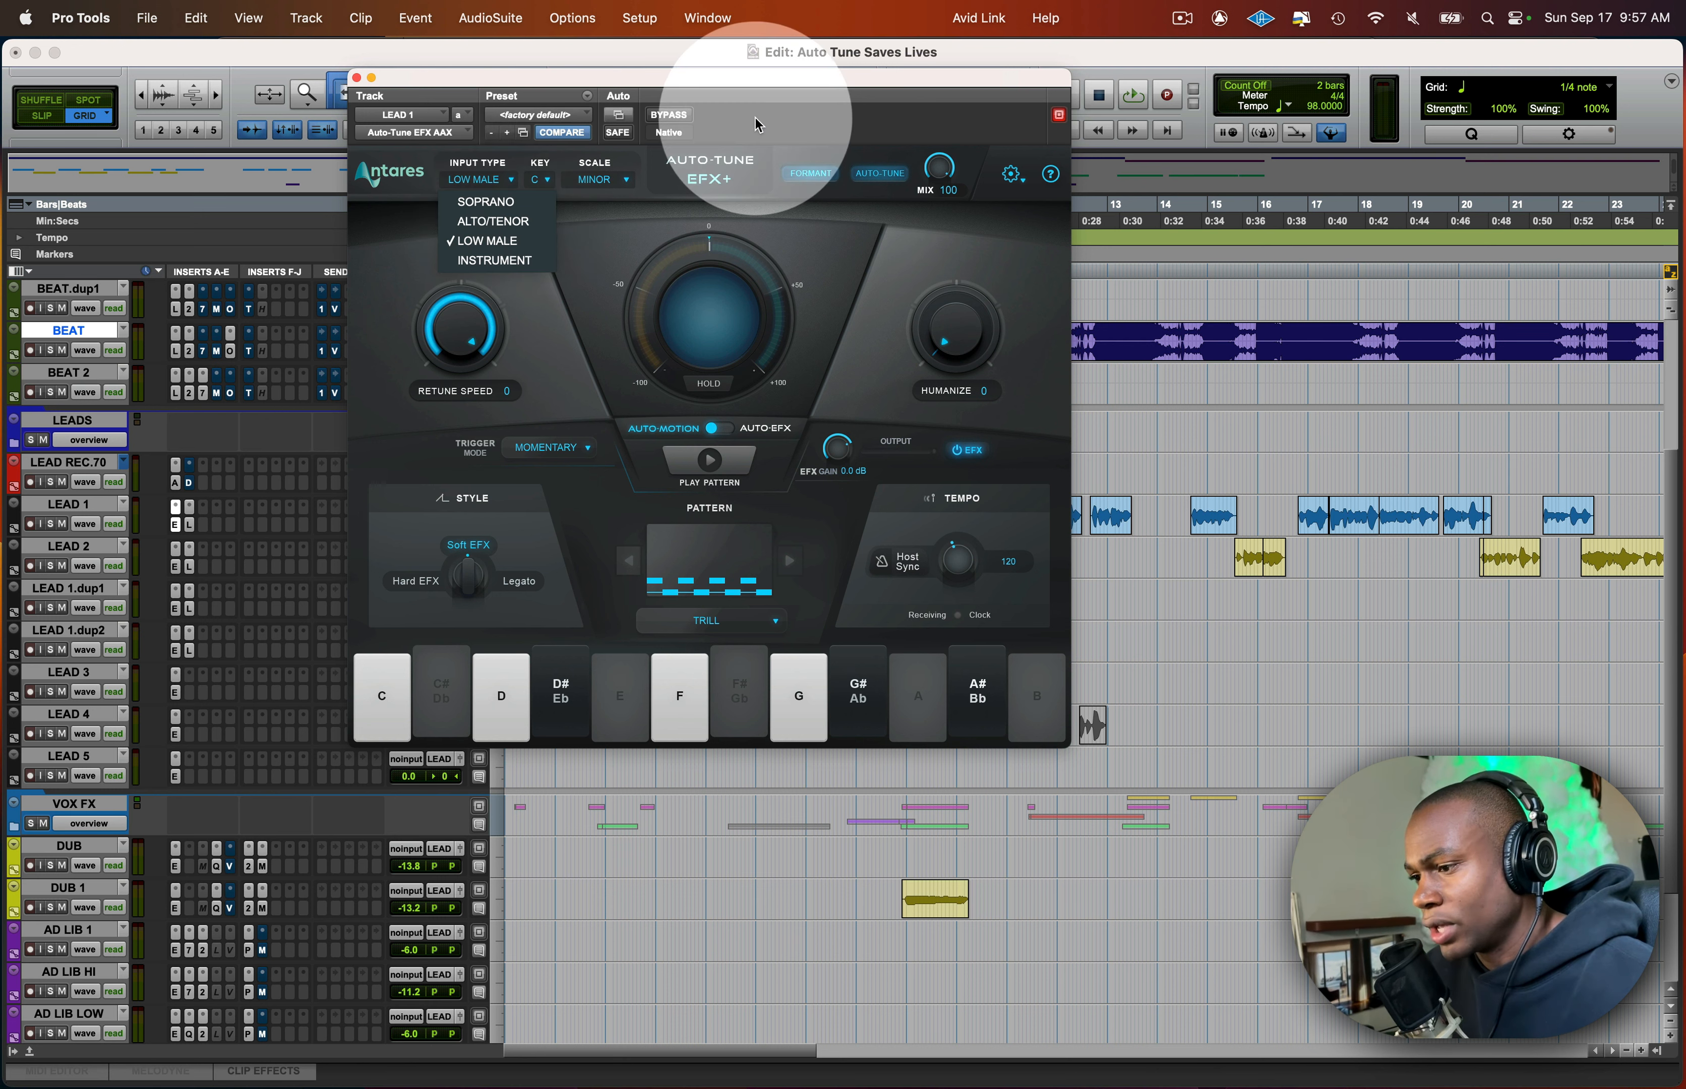
left_click_drag(780, 84, 983, 63)
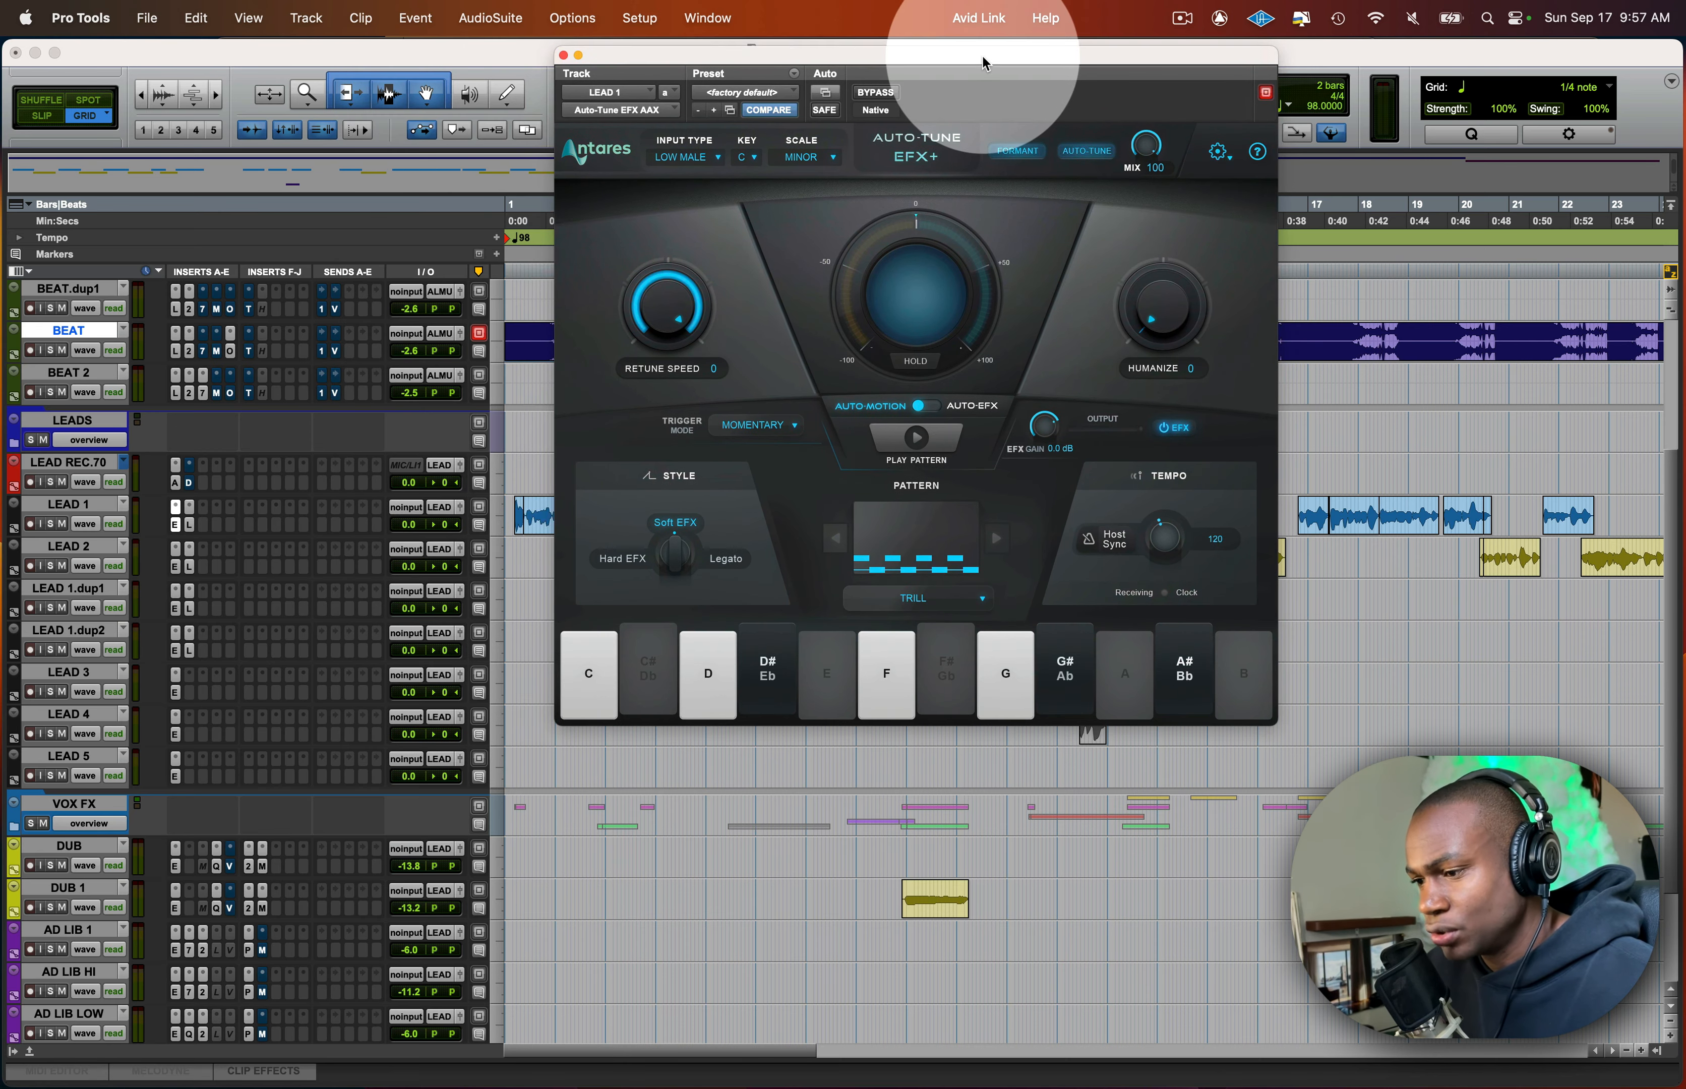
left_click(684, 157)
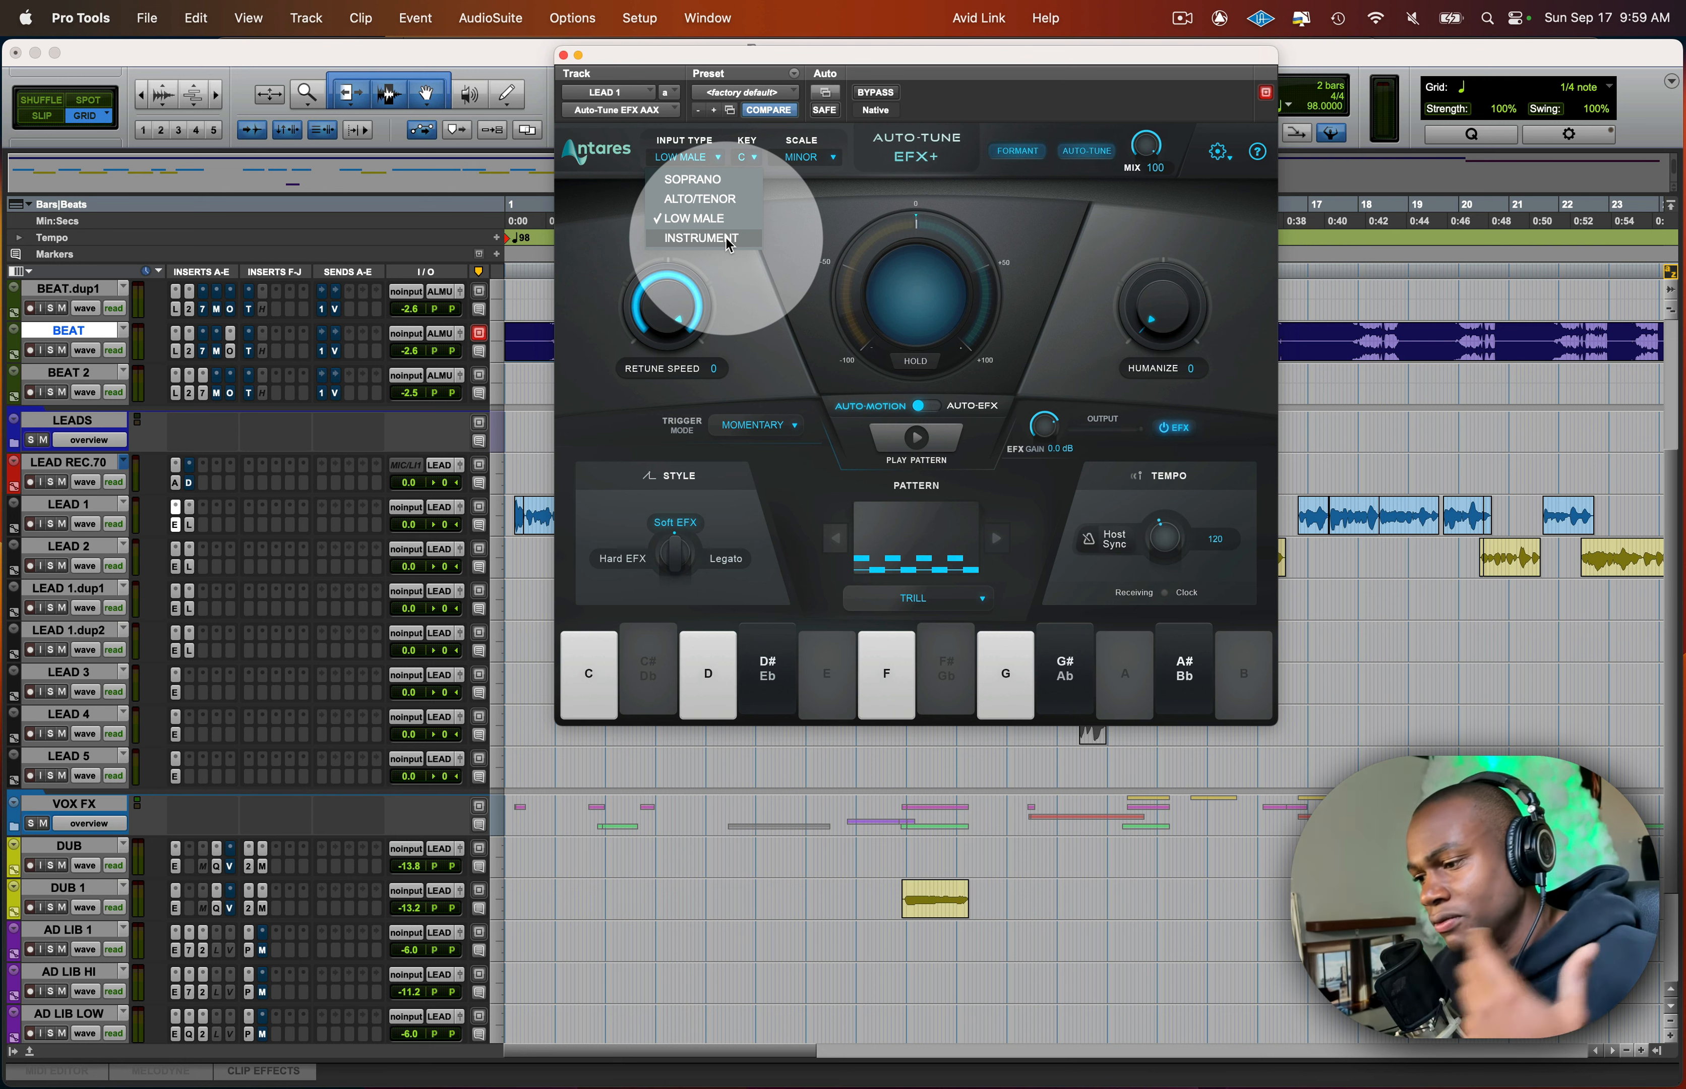
- Set the Retune Speed to 10 in LEAD 1's Auto-Tune EFX+
left_click(768, 304)
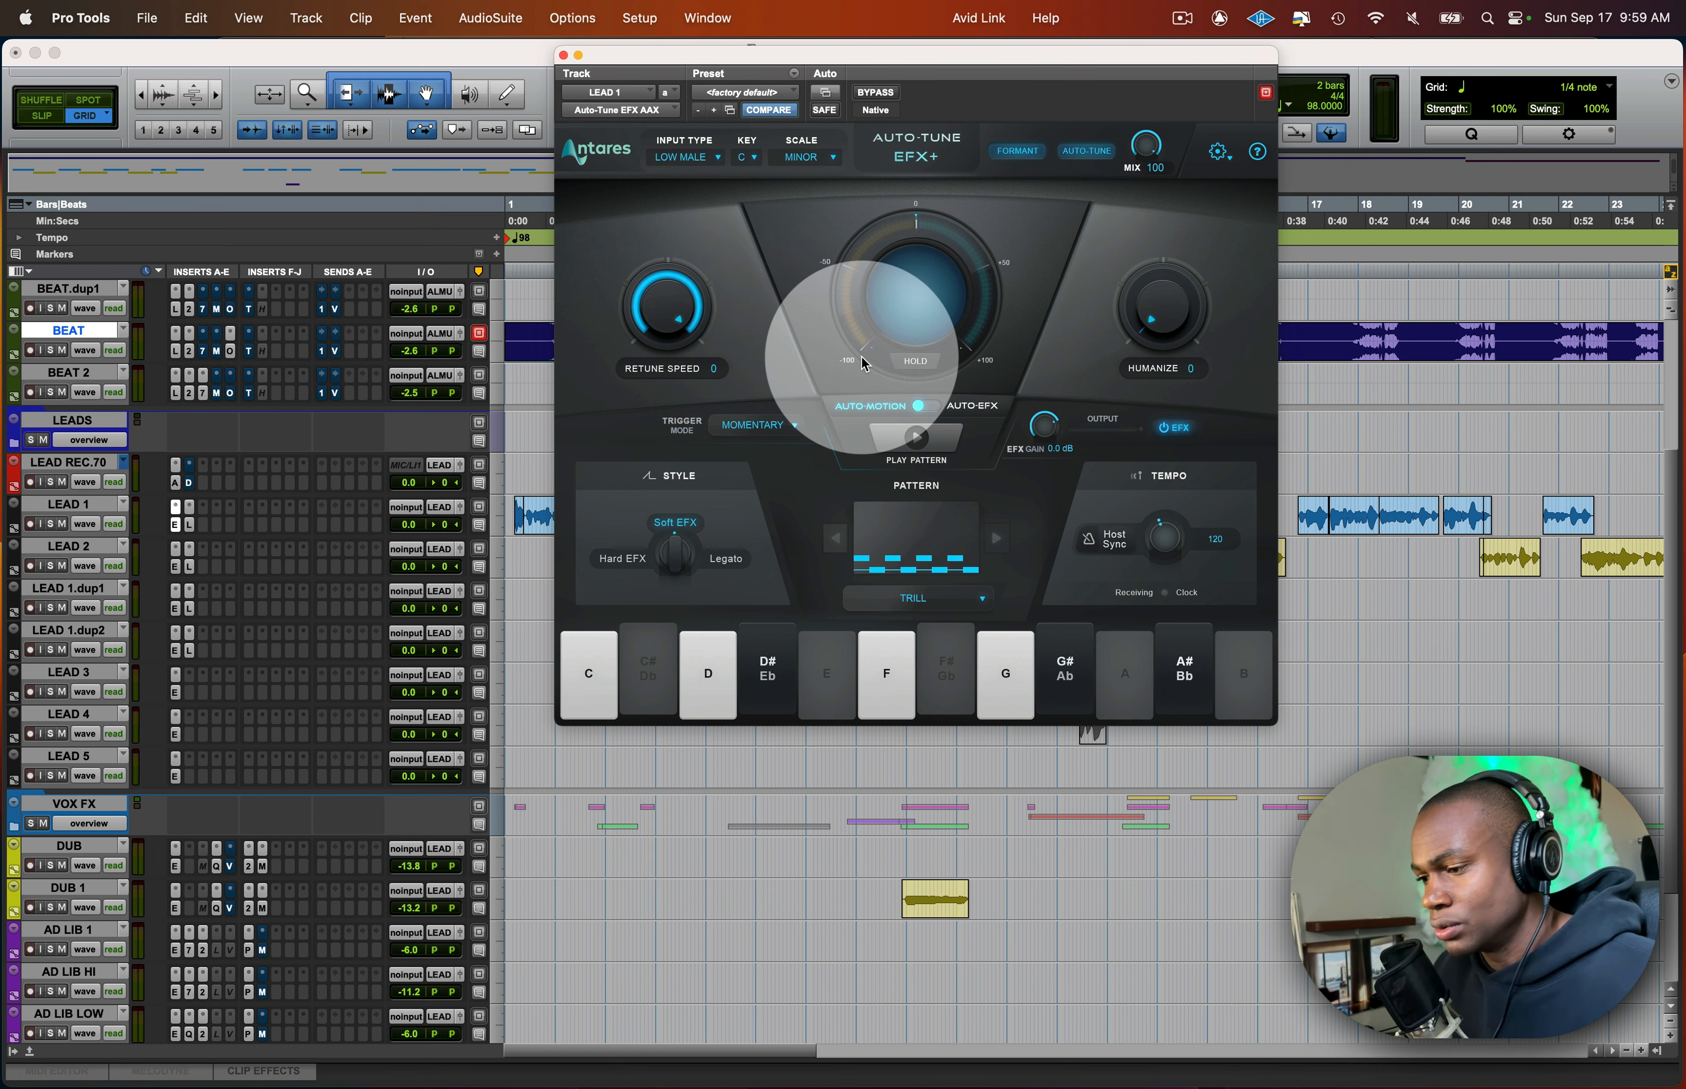
left_click_drag(1069, 56, 988, 54)
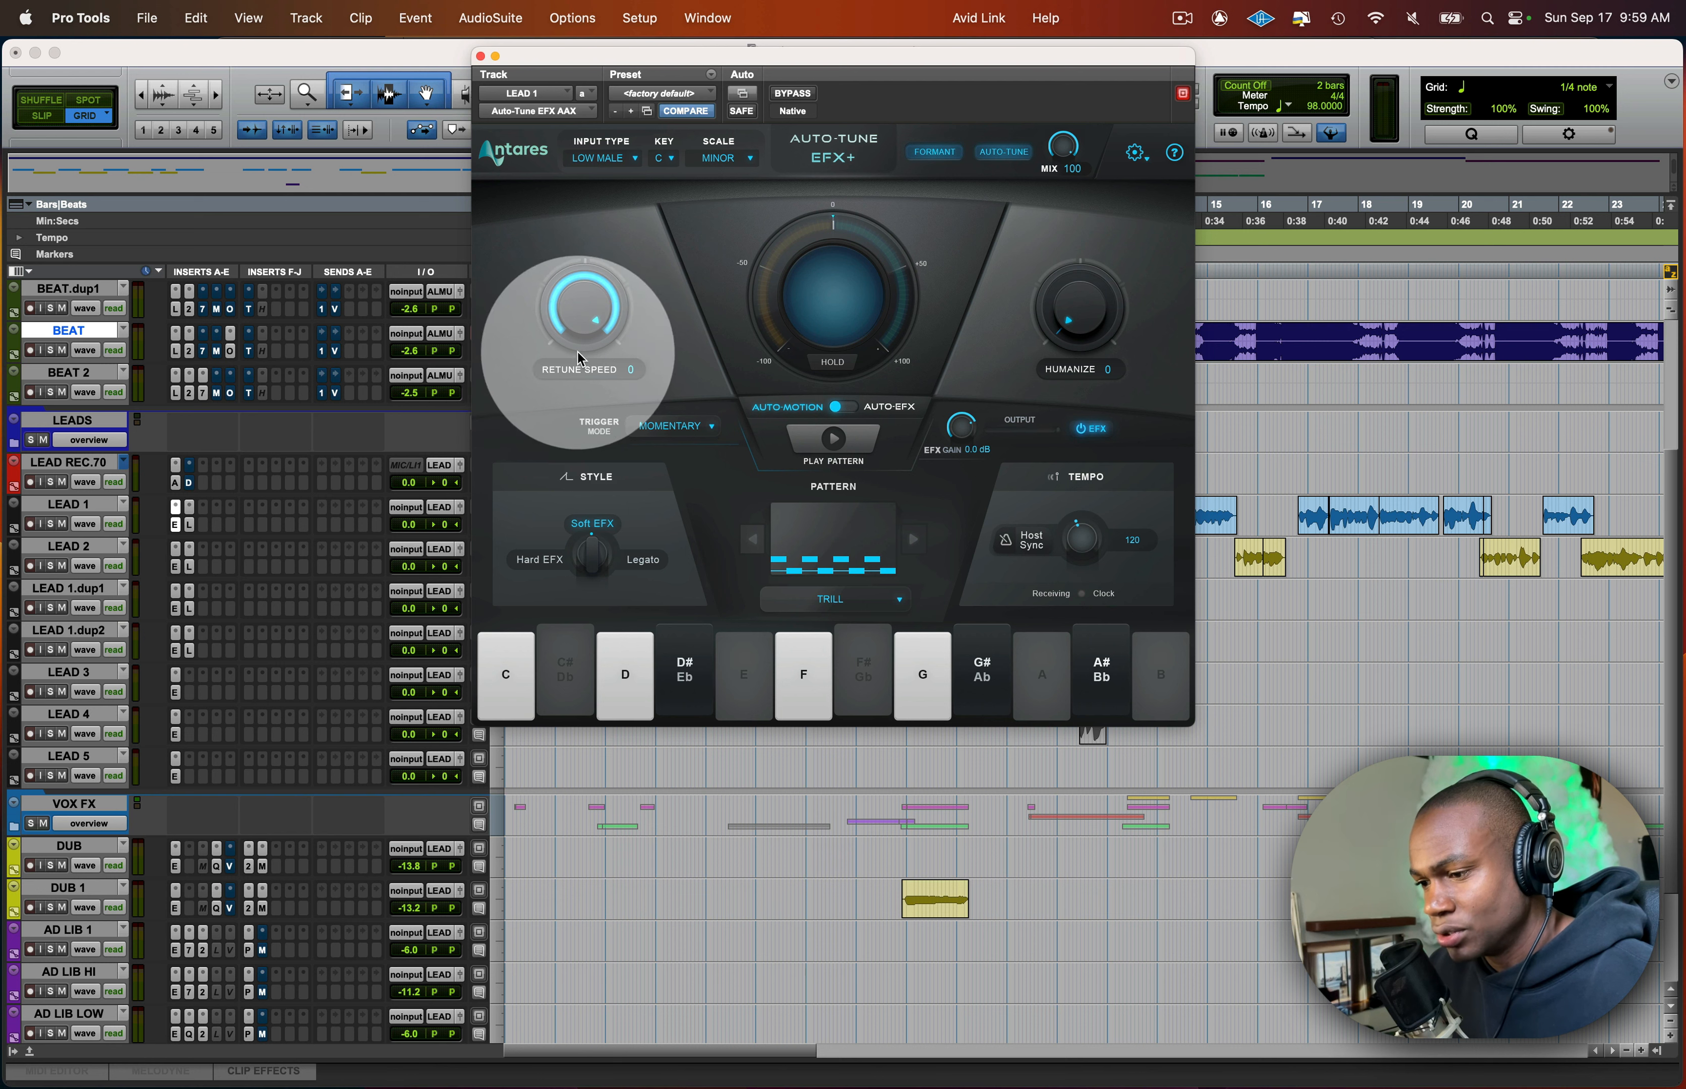
mouse_move(829, 51)
left_mouse_down()
mouse_move(843, 83)
mouse_move(829, 41)
left_mouse_up()
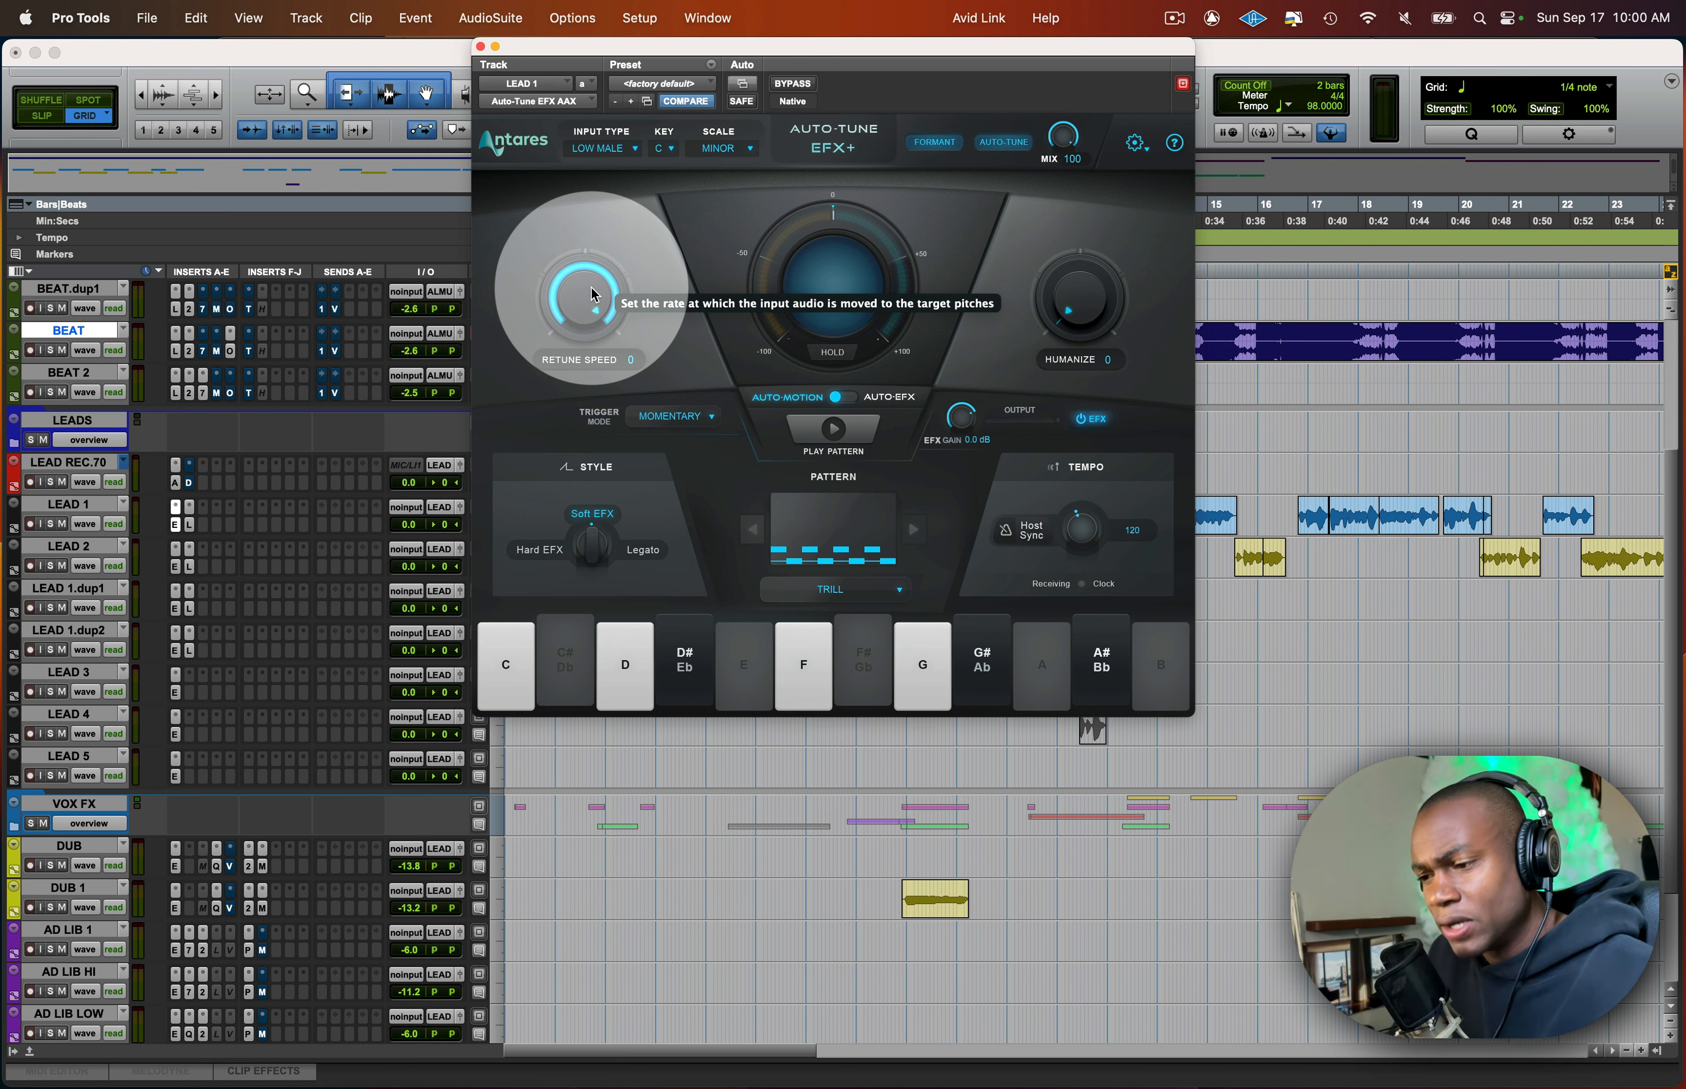
left_click_drag(593, 294, 595, 375)
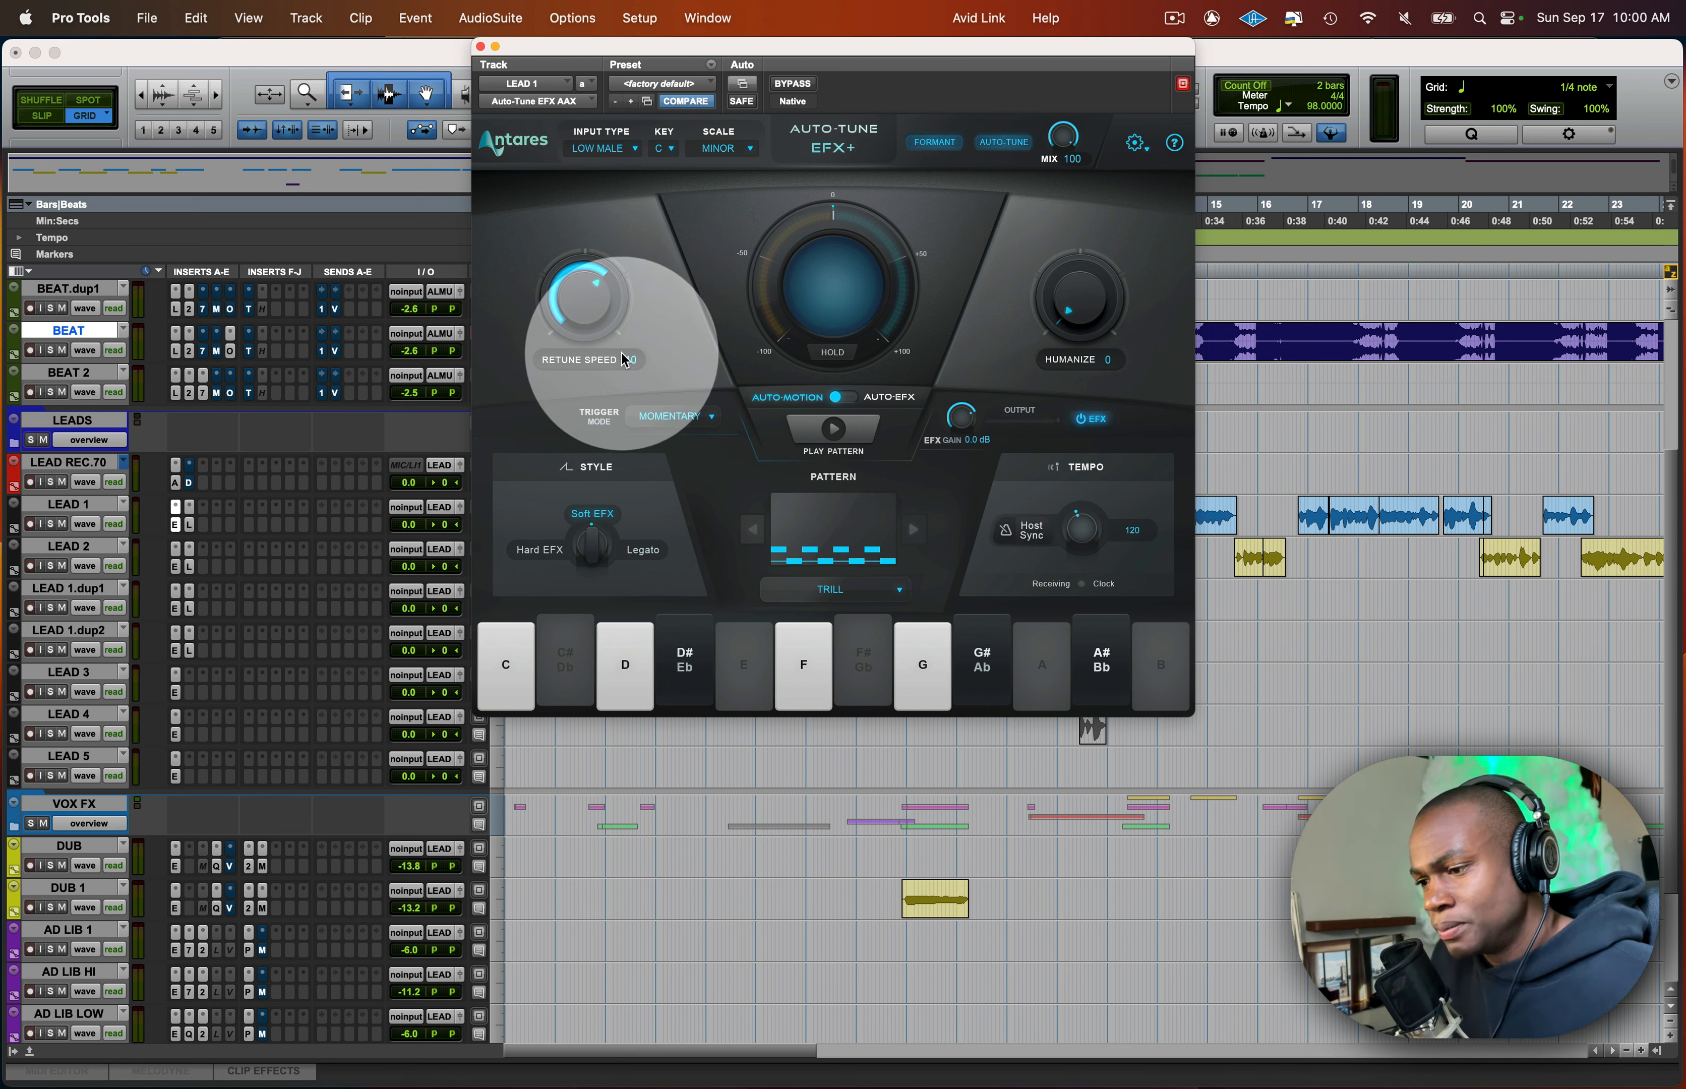
left_click_drag(623, 360, 598, 309)
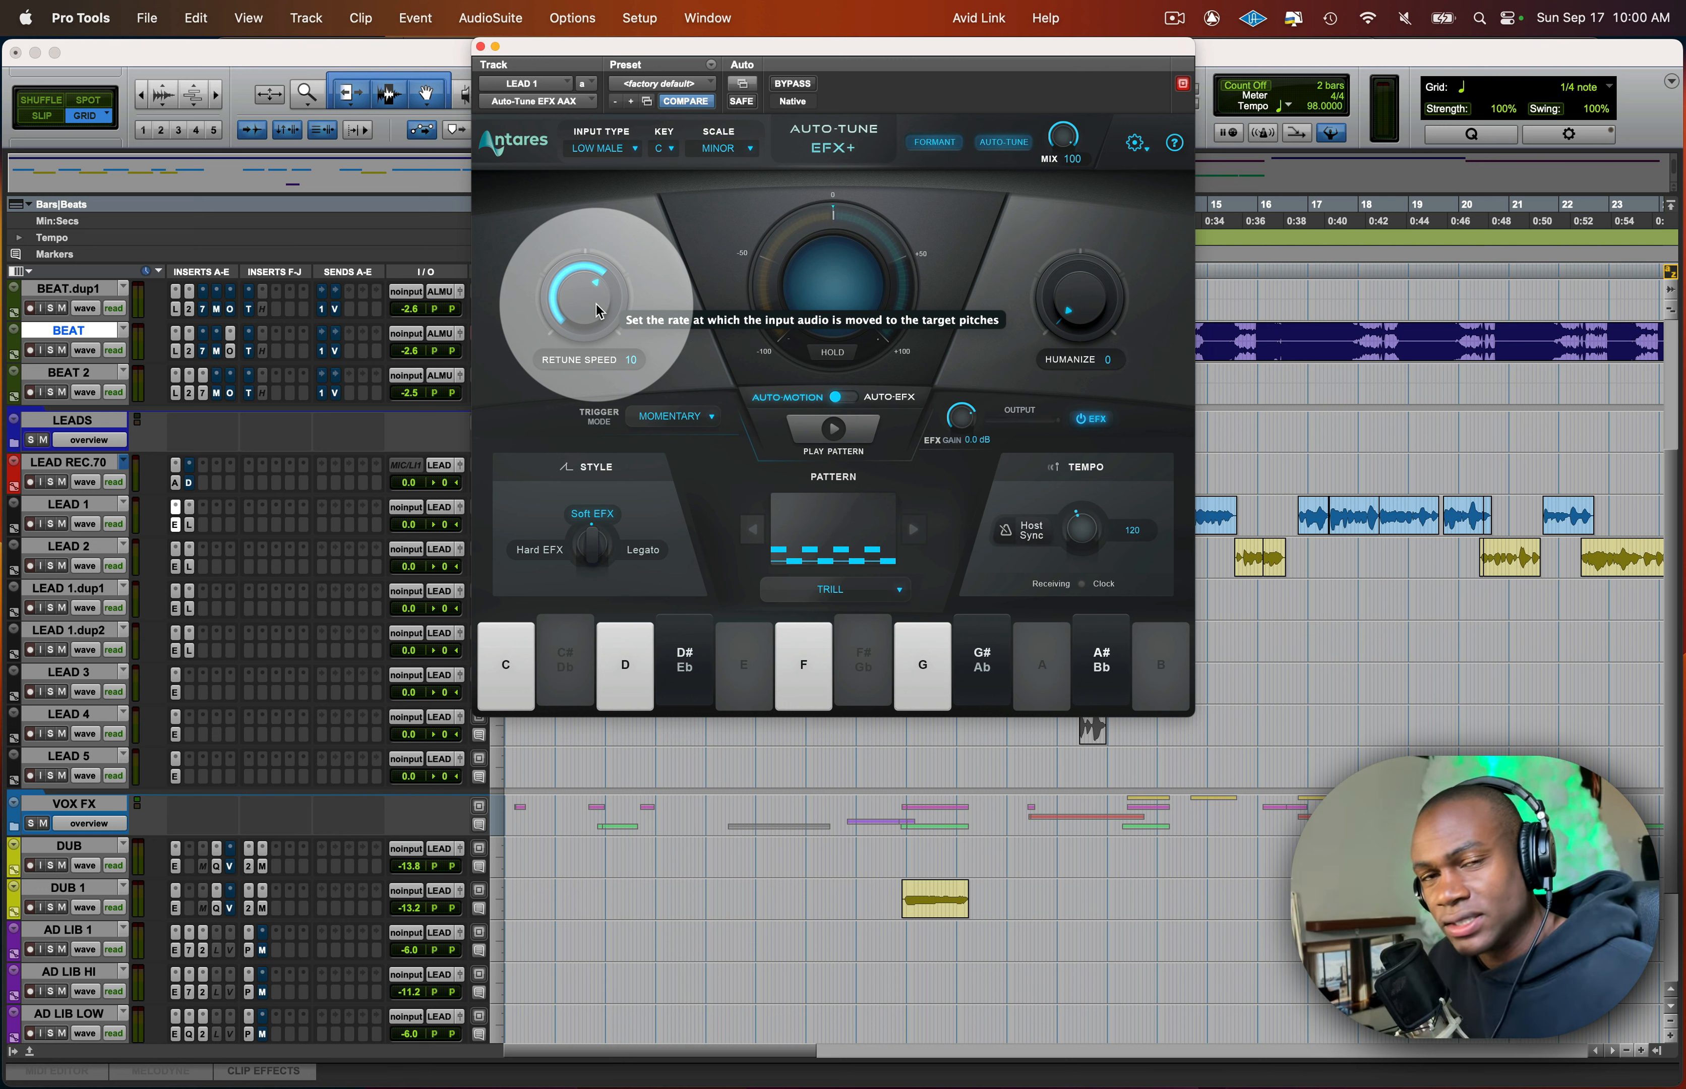
mouse_move(597, 312)
left_mouse_down()
mouse_move(597, 373)
mouse_move(602, 315)
left_mouse_up()
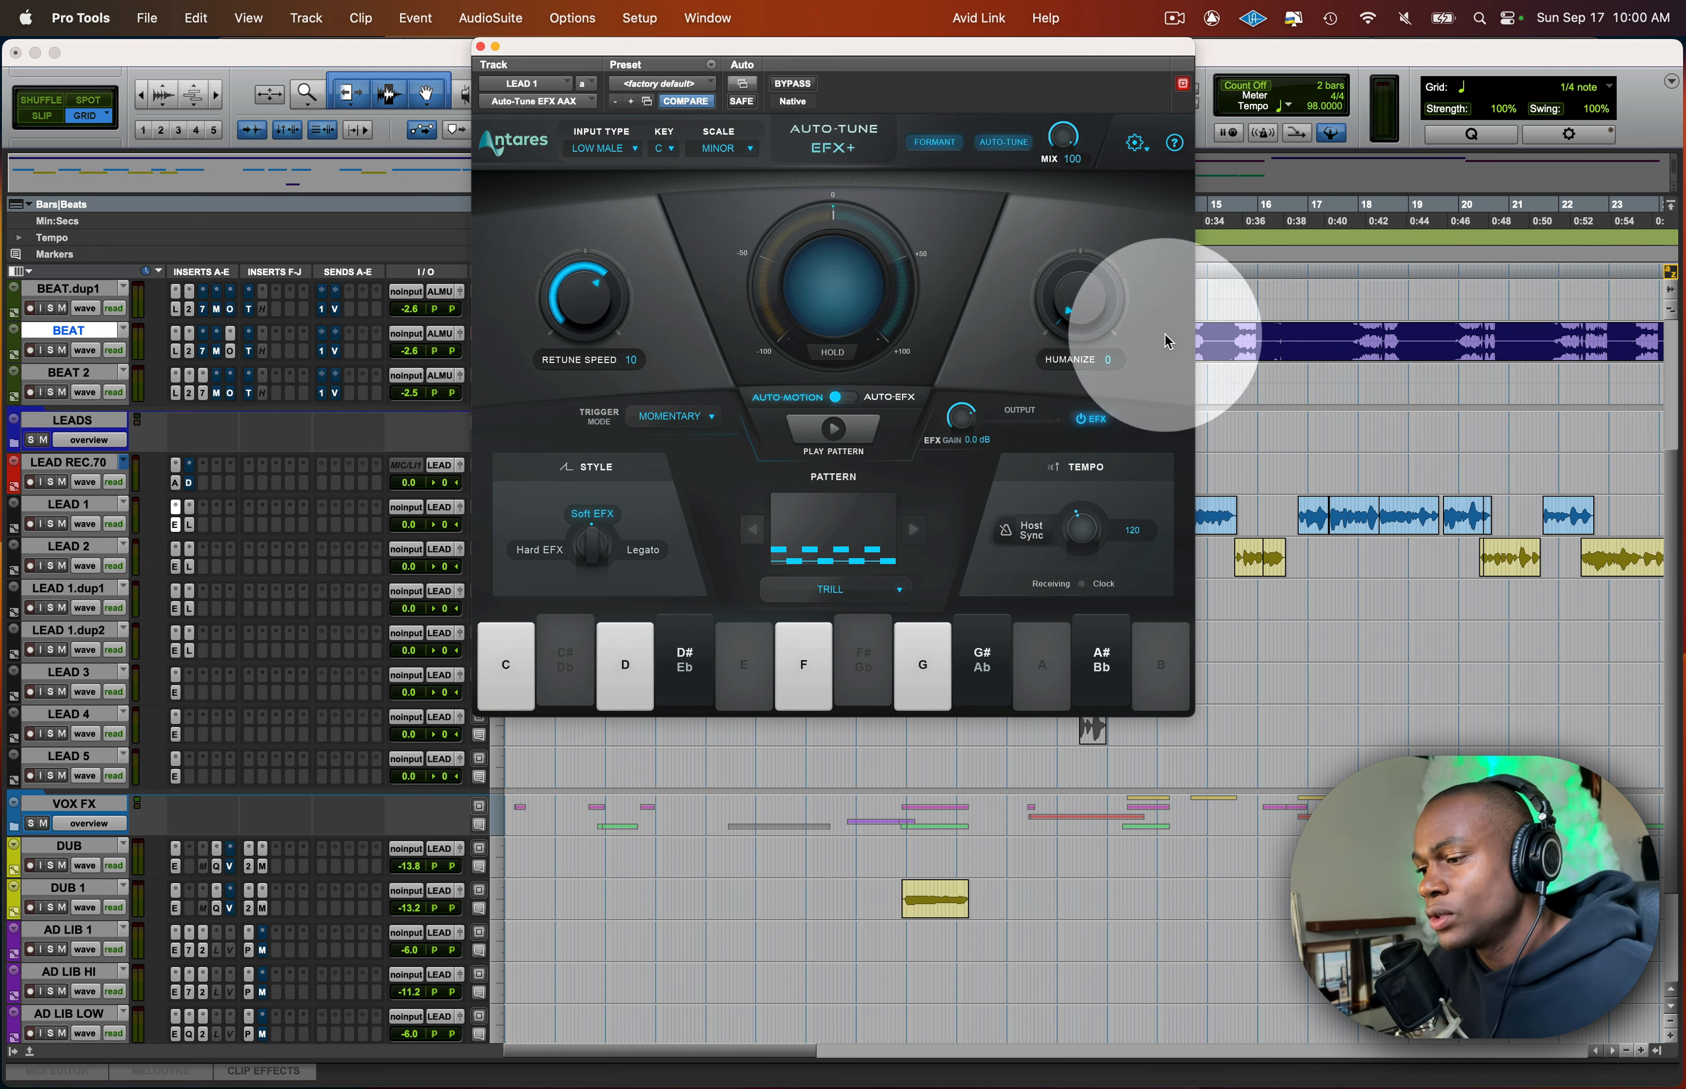
- Try Humanize at 49, and return both Retune Speed and Humanize to 0
left_click_drag(1089, 321, 1082, 236)
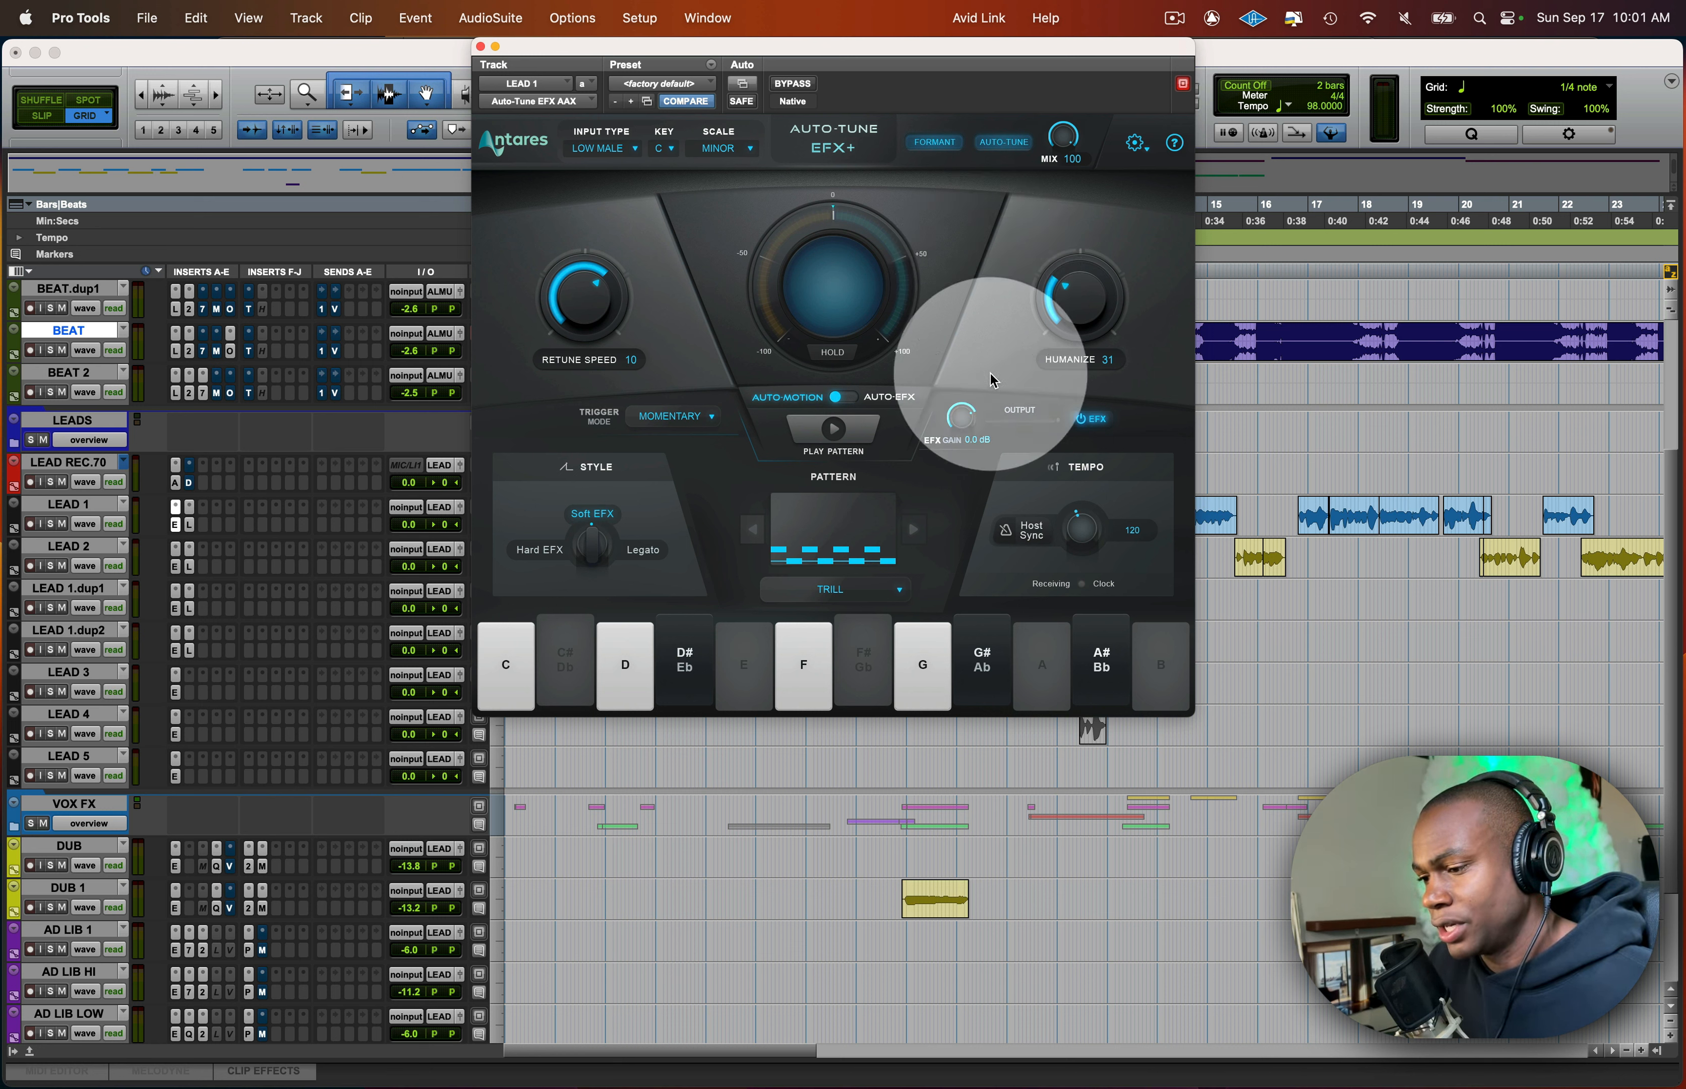
left_click_drag(1069, 303, 1075, 256)
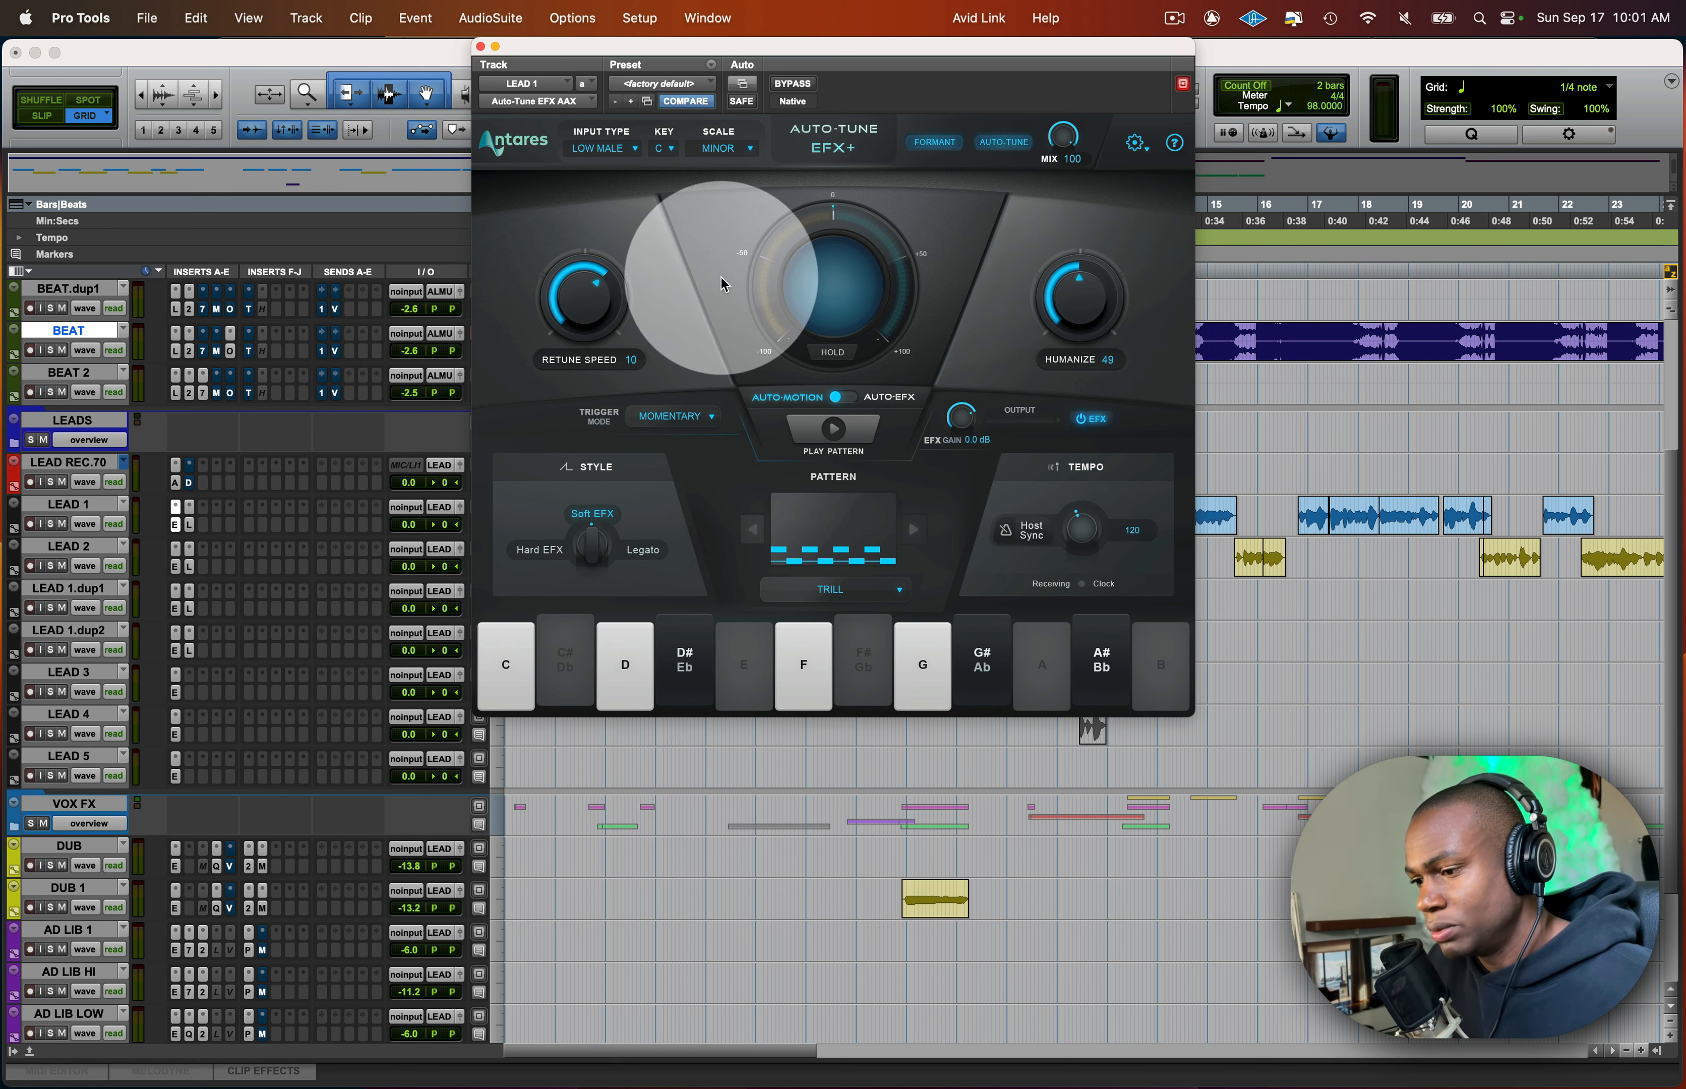
left_click_drag(600, 313, 607, 83)
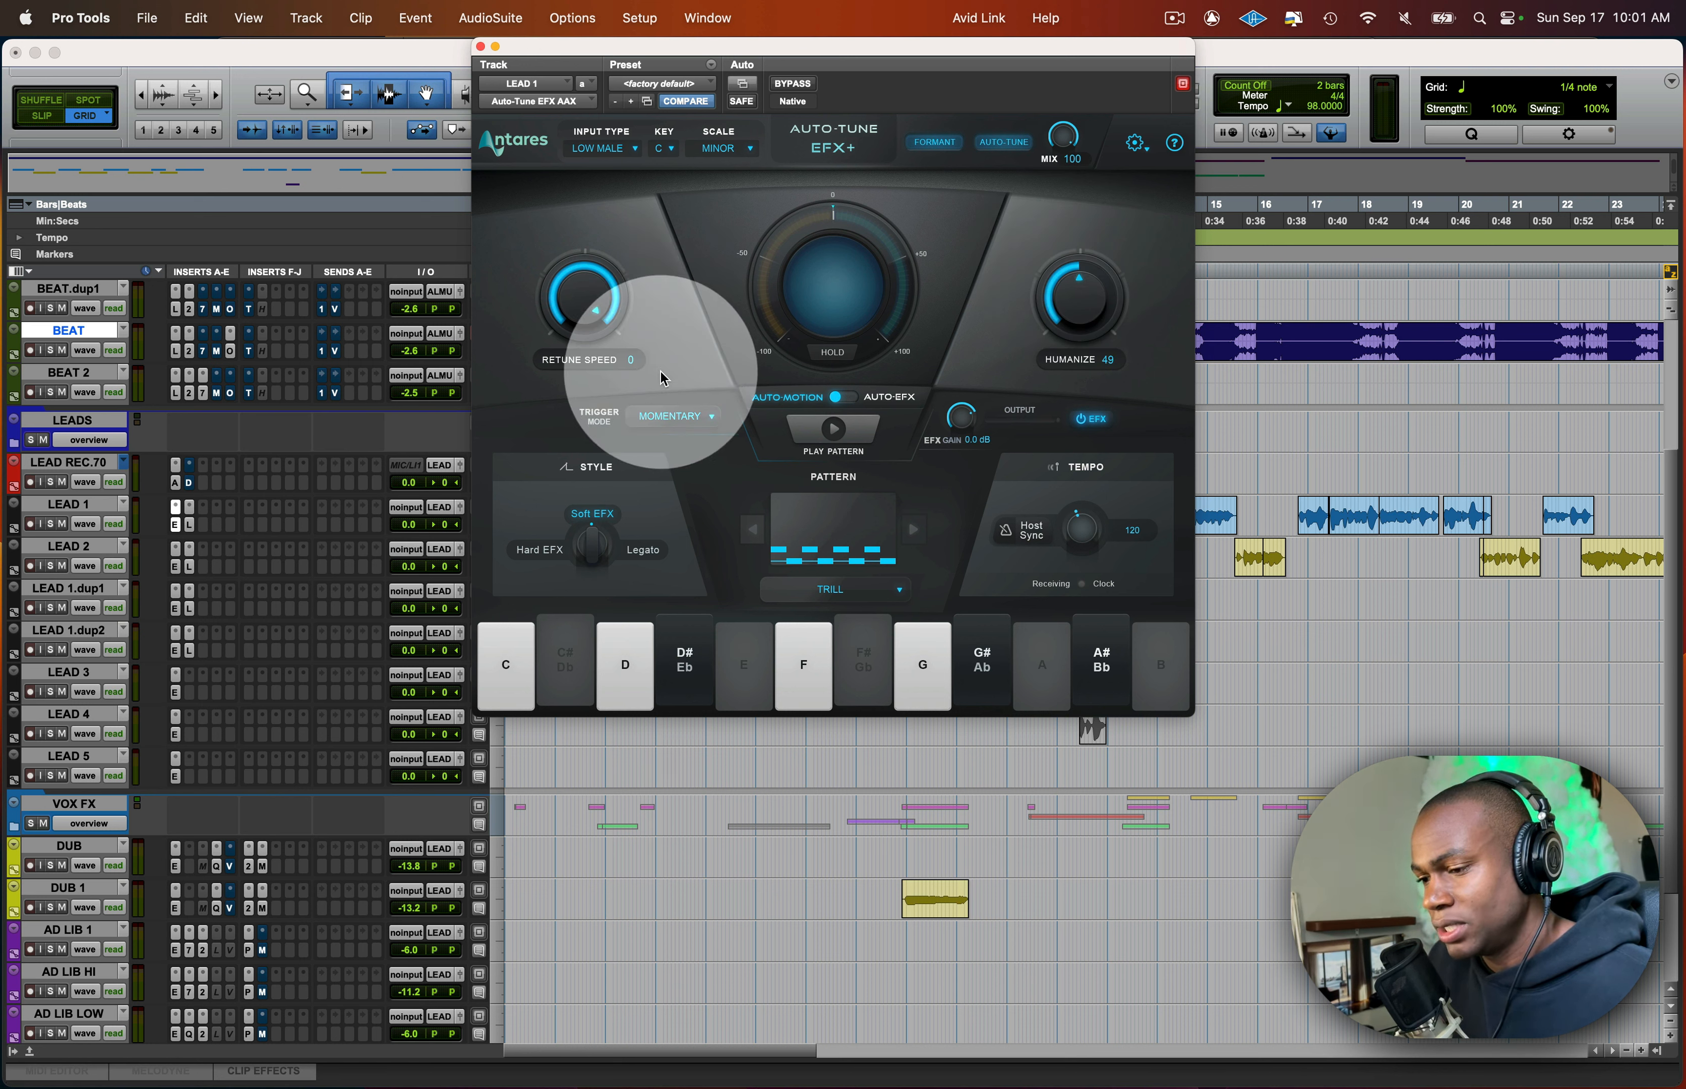
left_click_drag(1078, 301, 1087, 432)
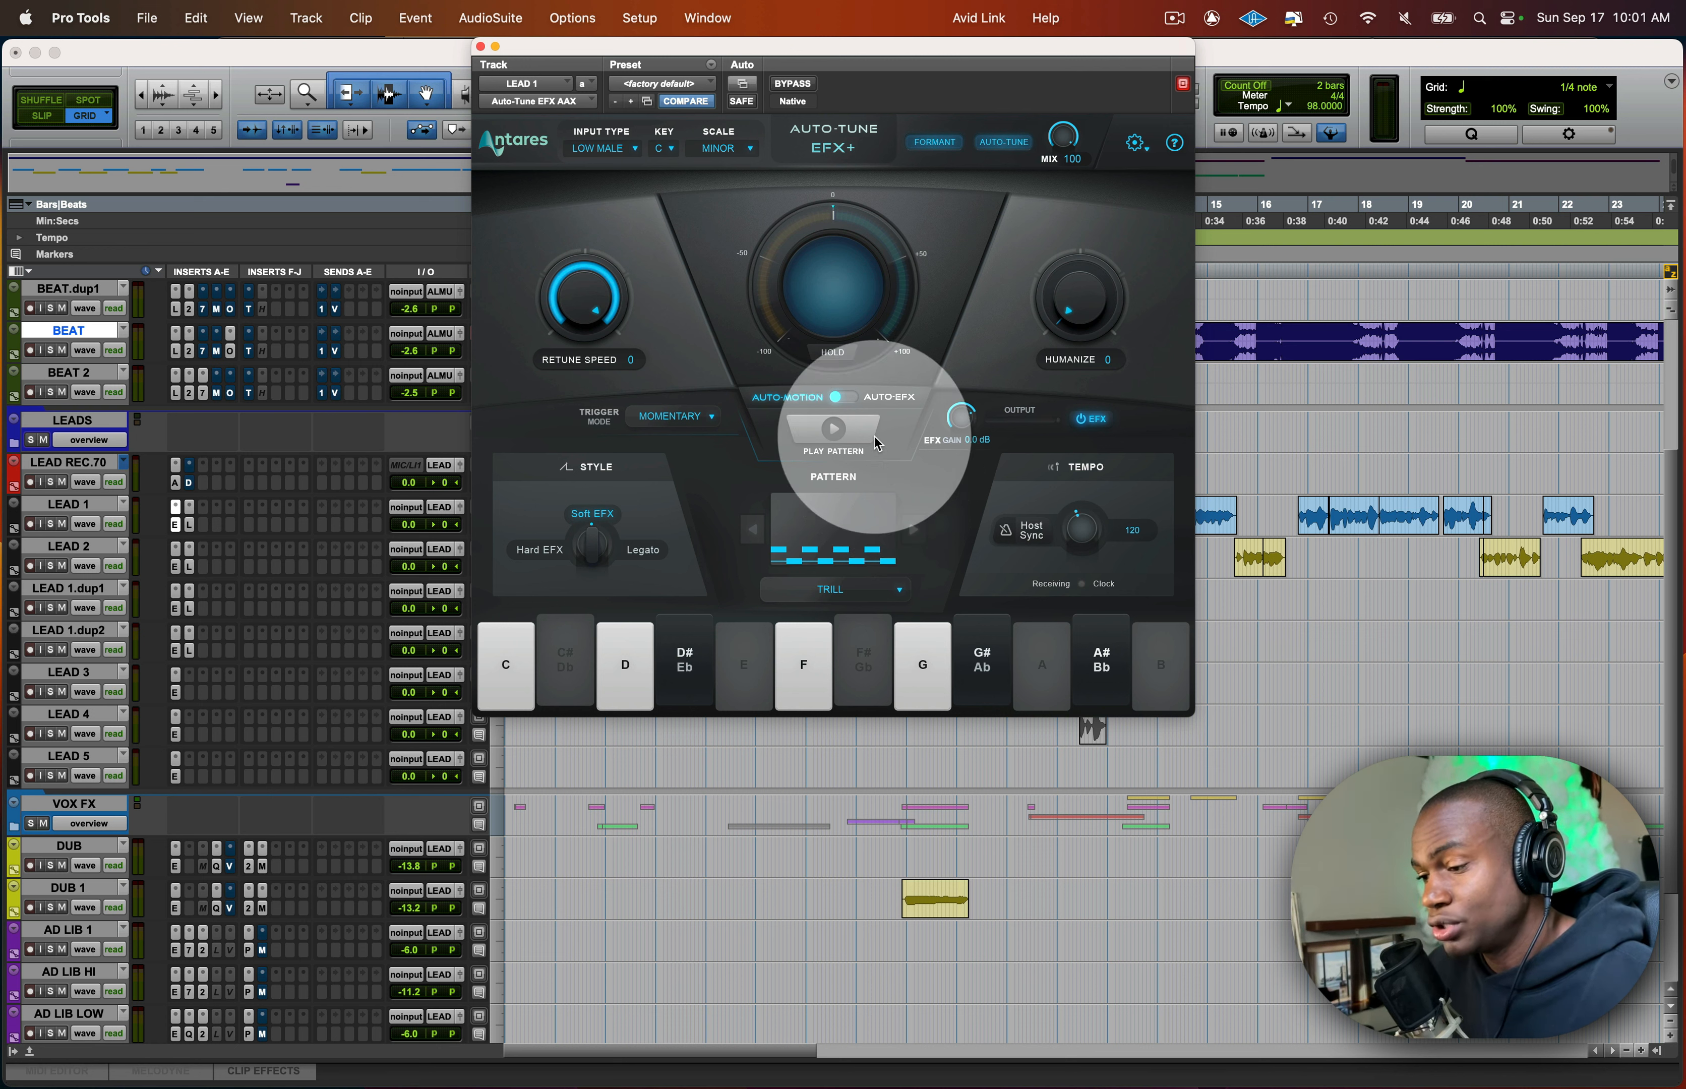
- Look at the Auto-EFX mode, switch back to Auto-Motion, and browse the available patterns while keeping Trill
left_click(833, 398)
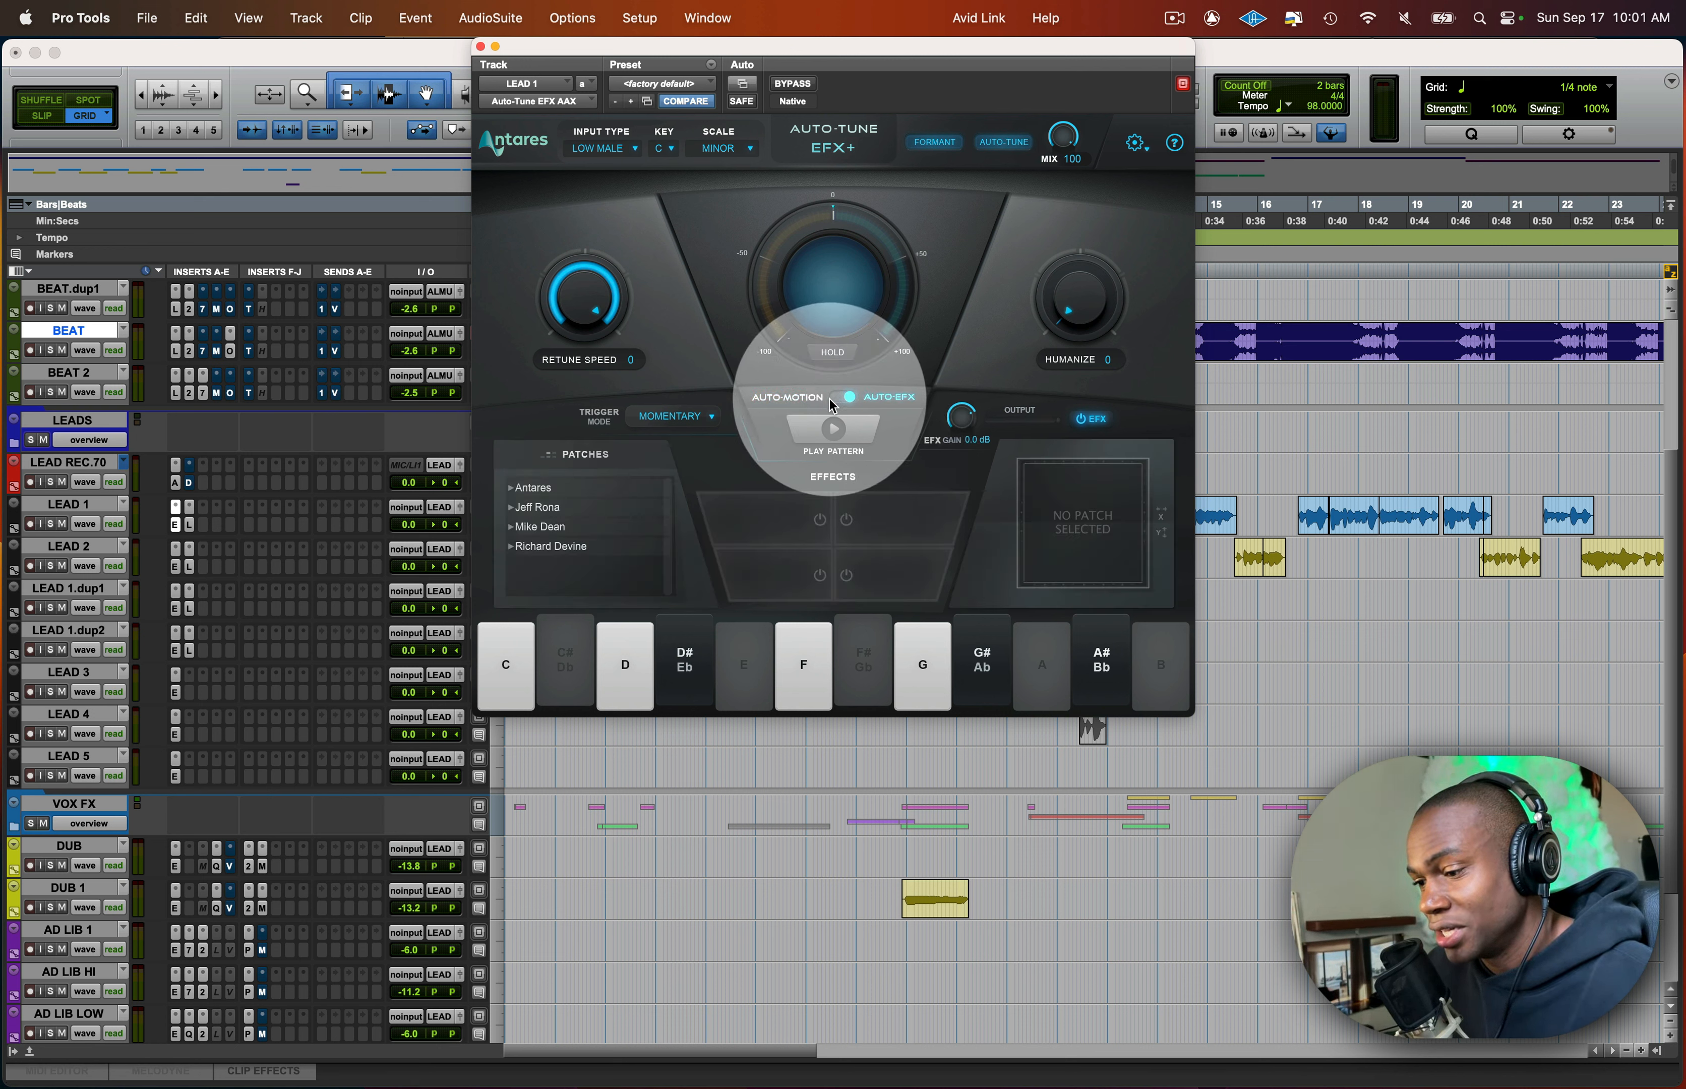
left_click(835, 398)
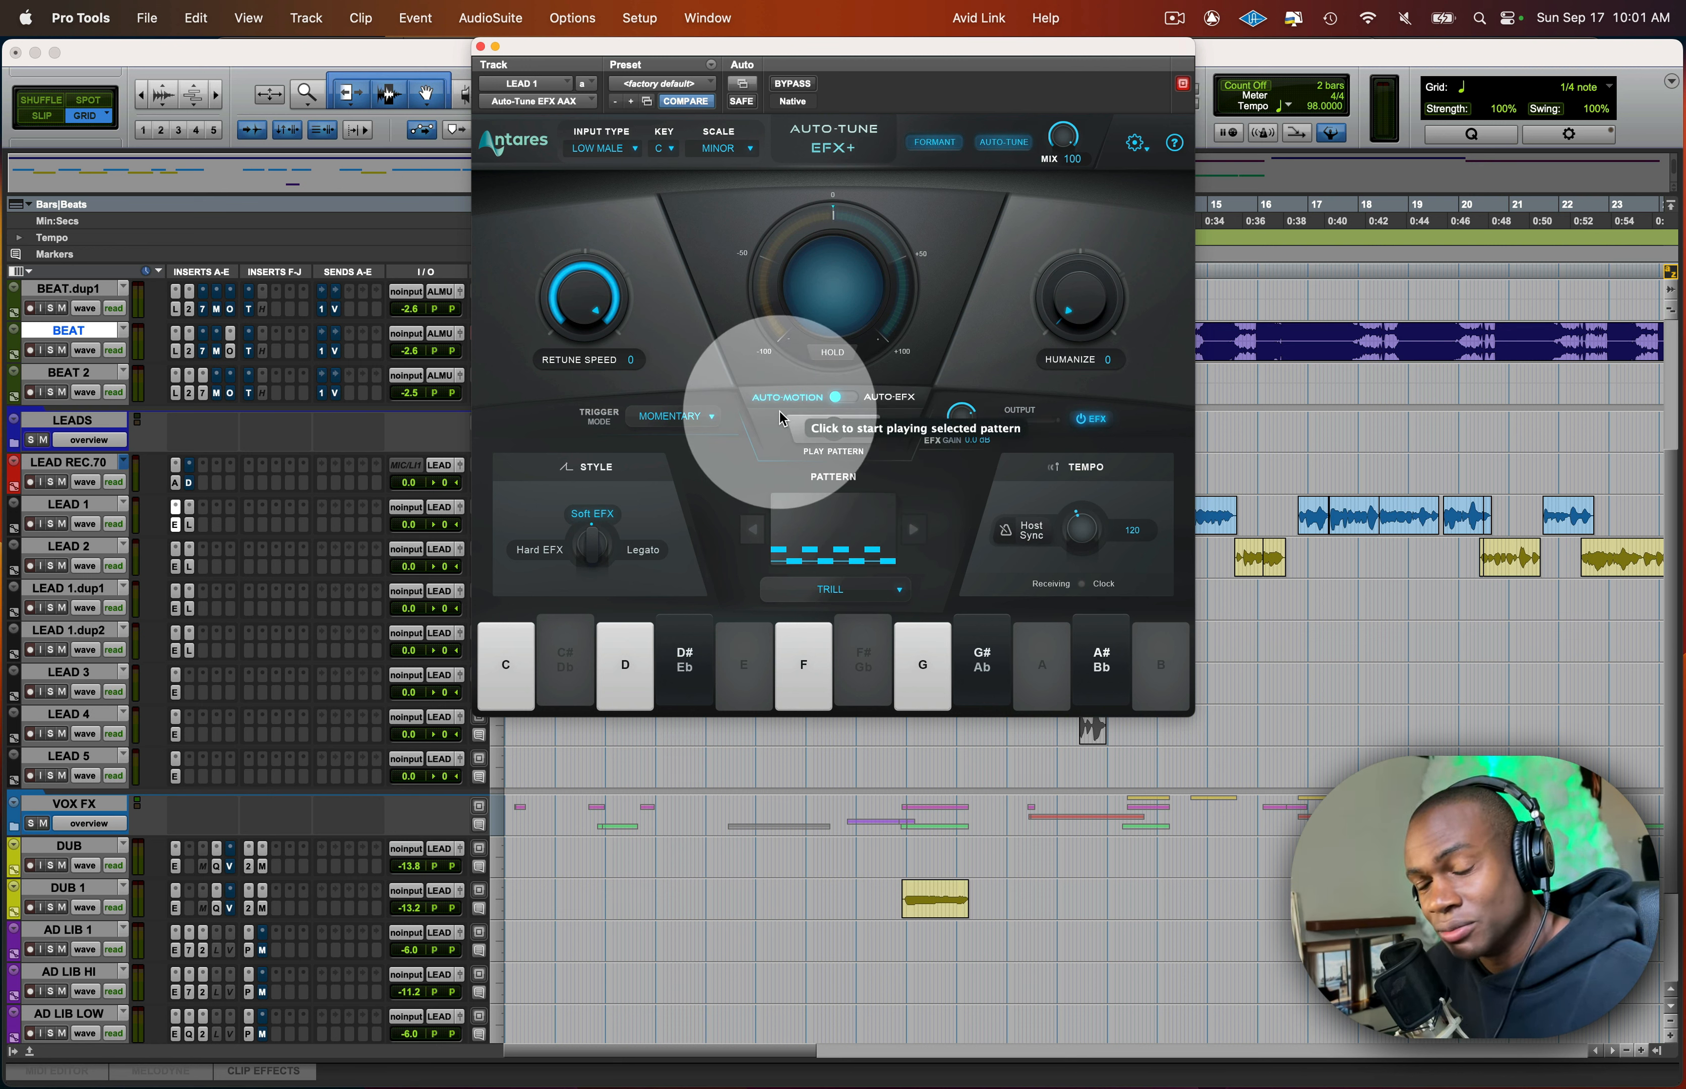
left_click(833, 588)
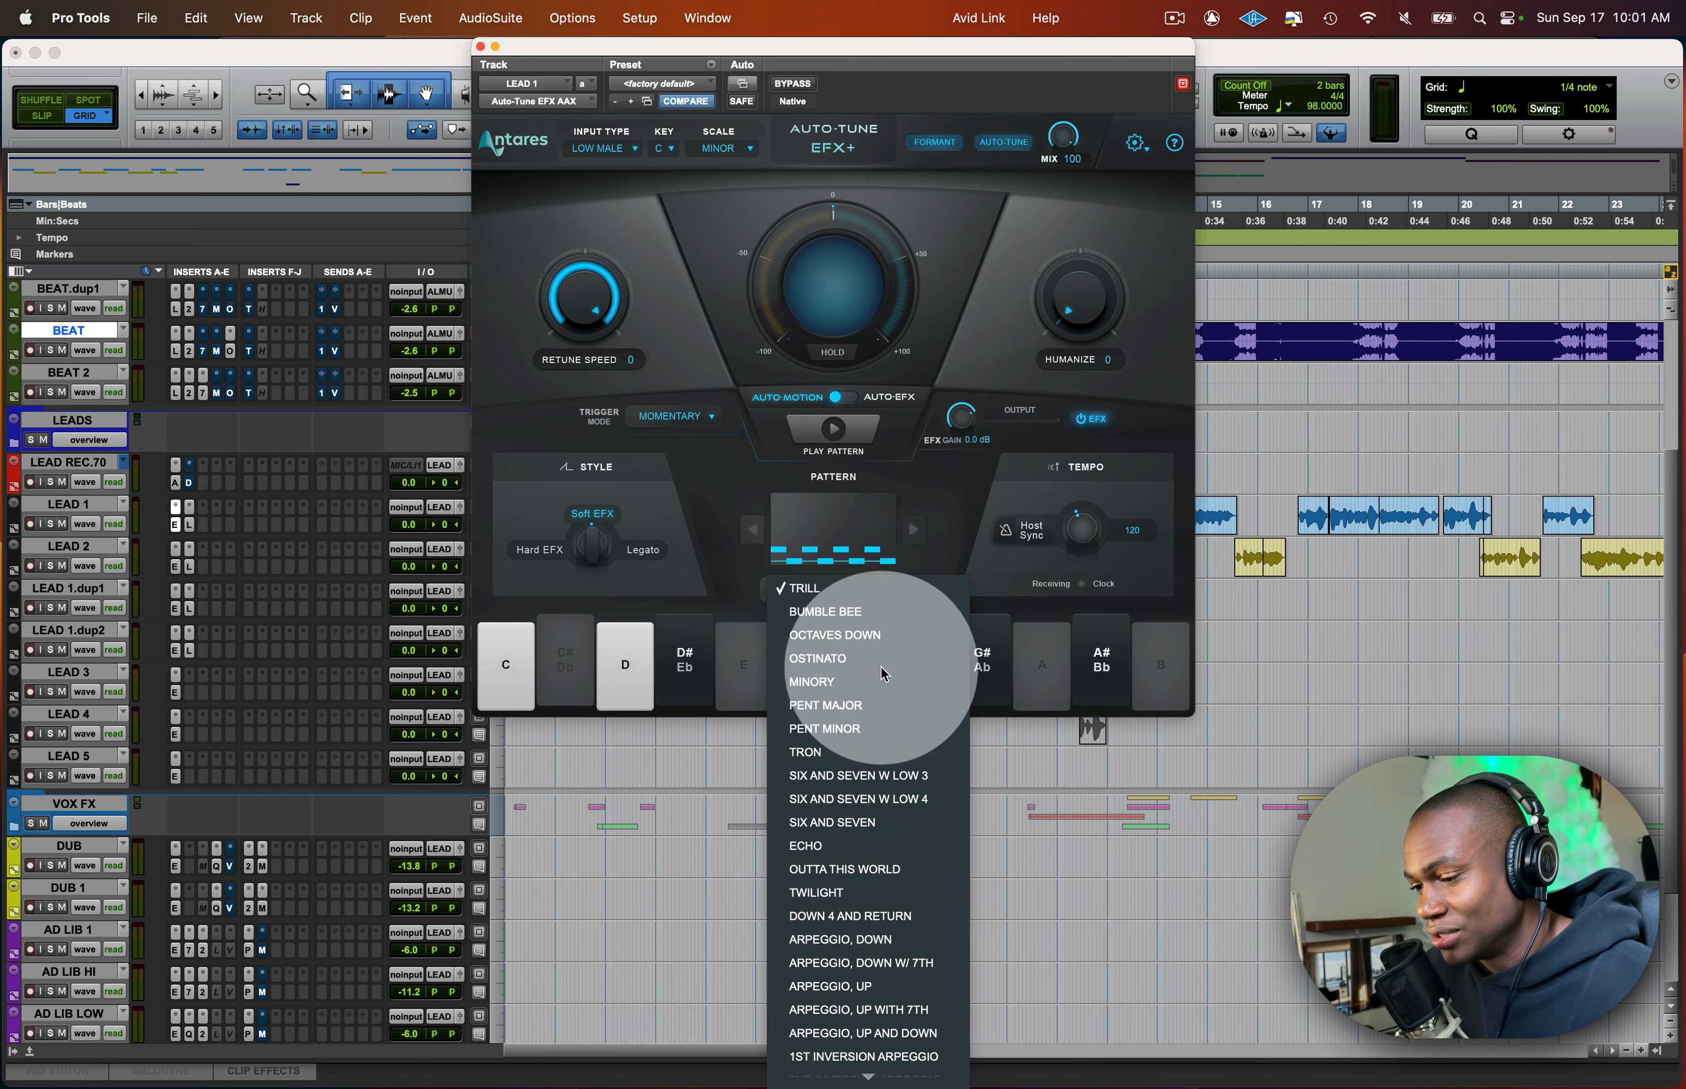
left_click(870, 585)
left_click(869, 585)
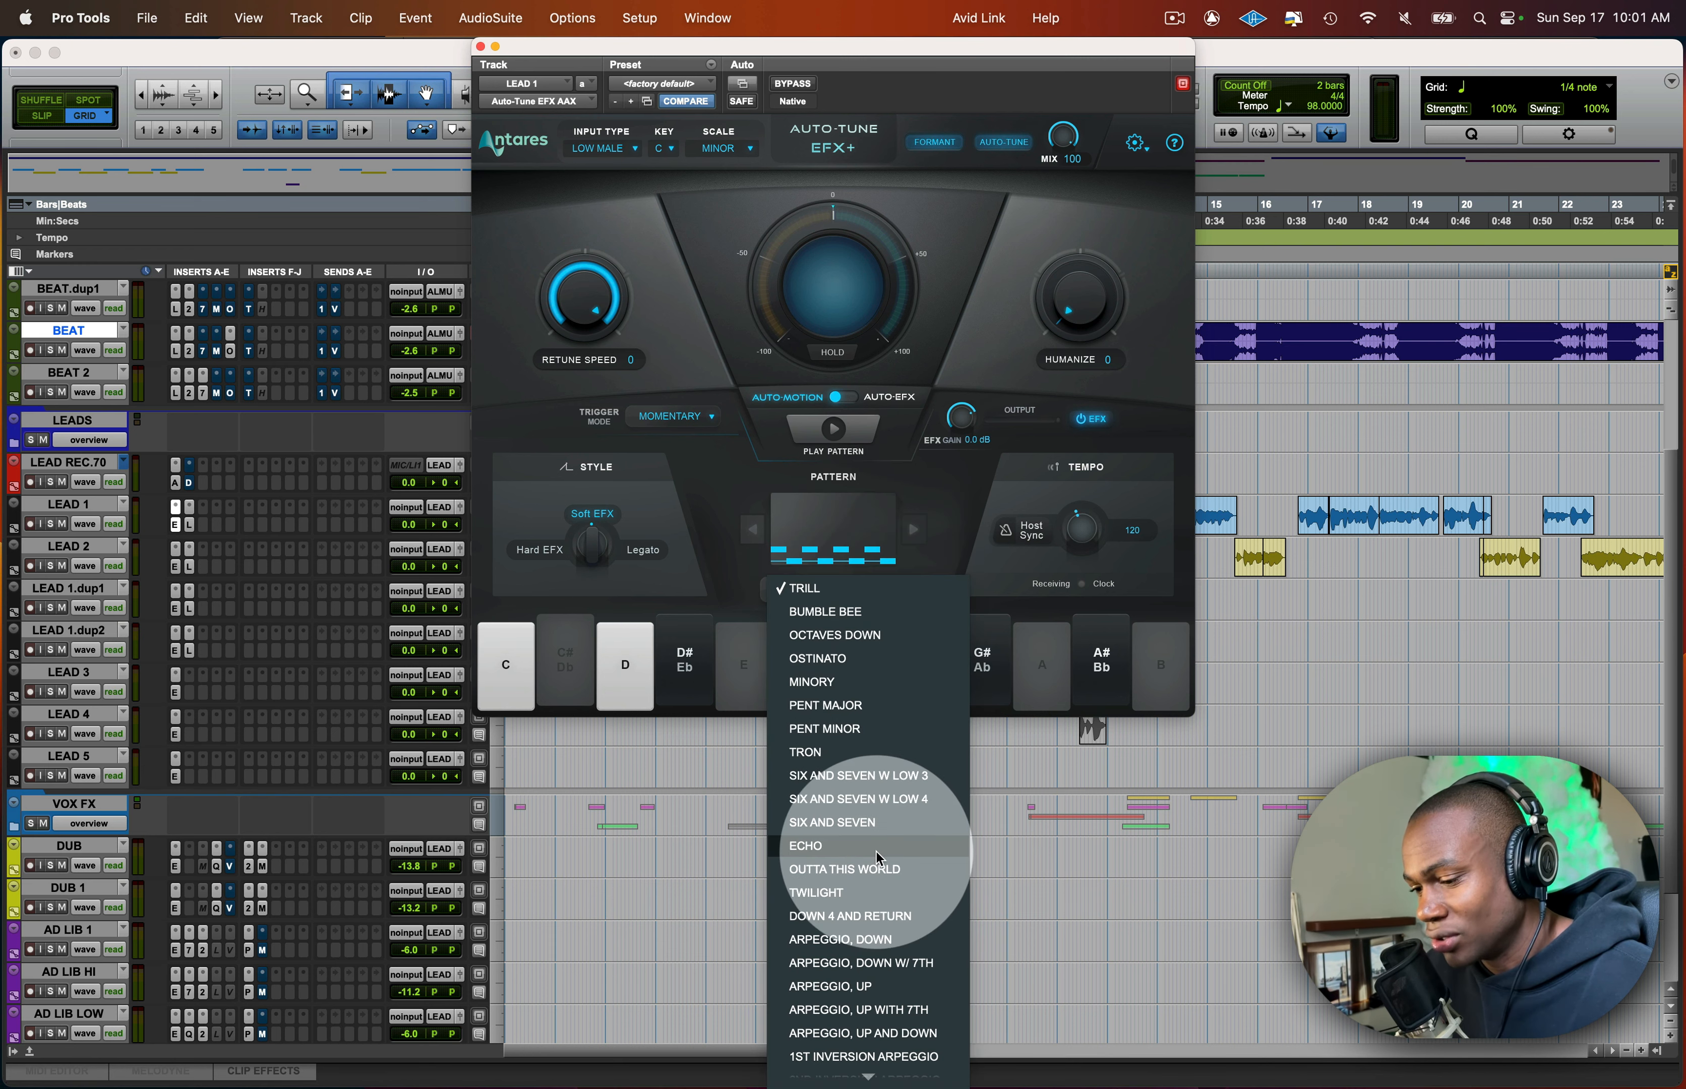
scroll(877, 856, "down", 15)
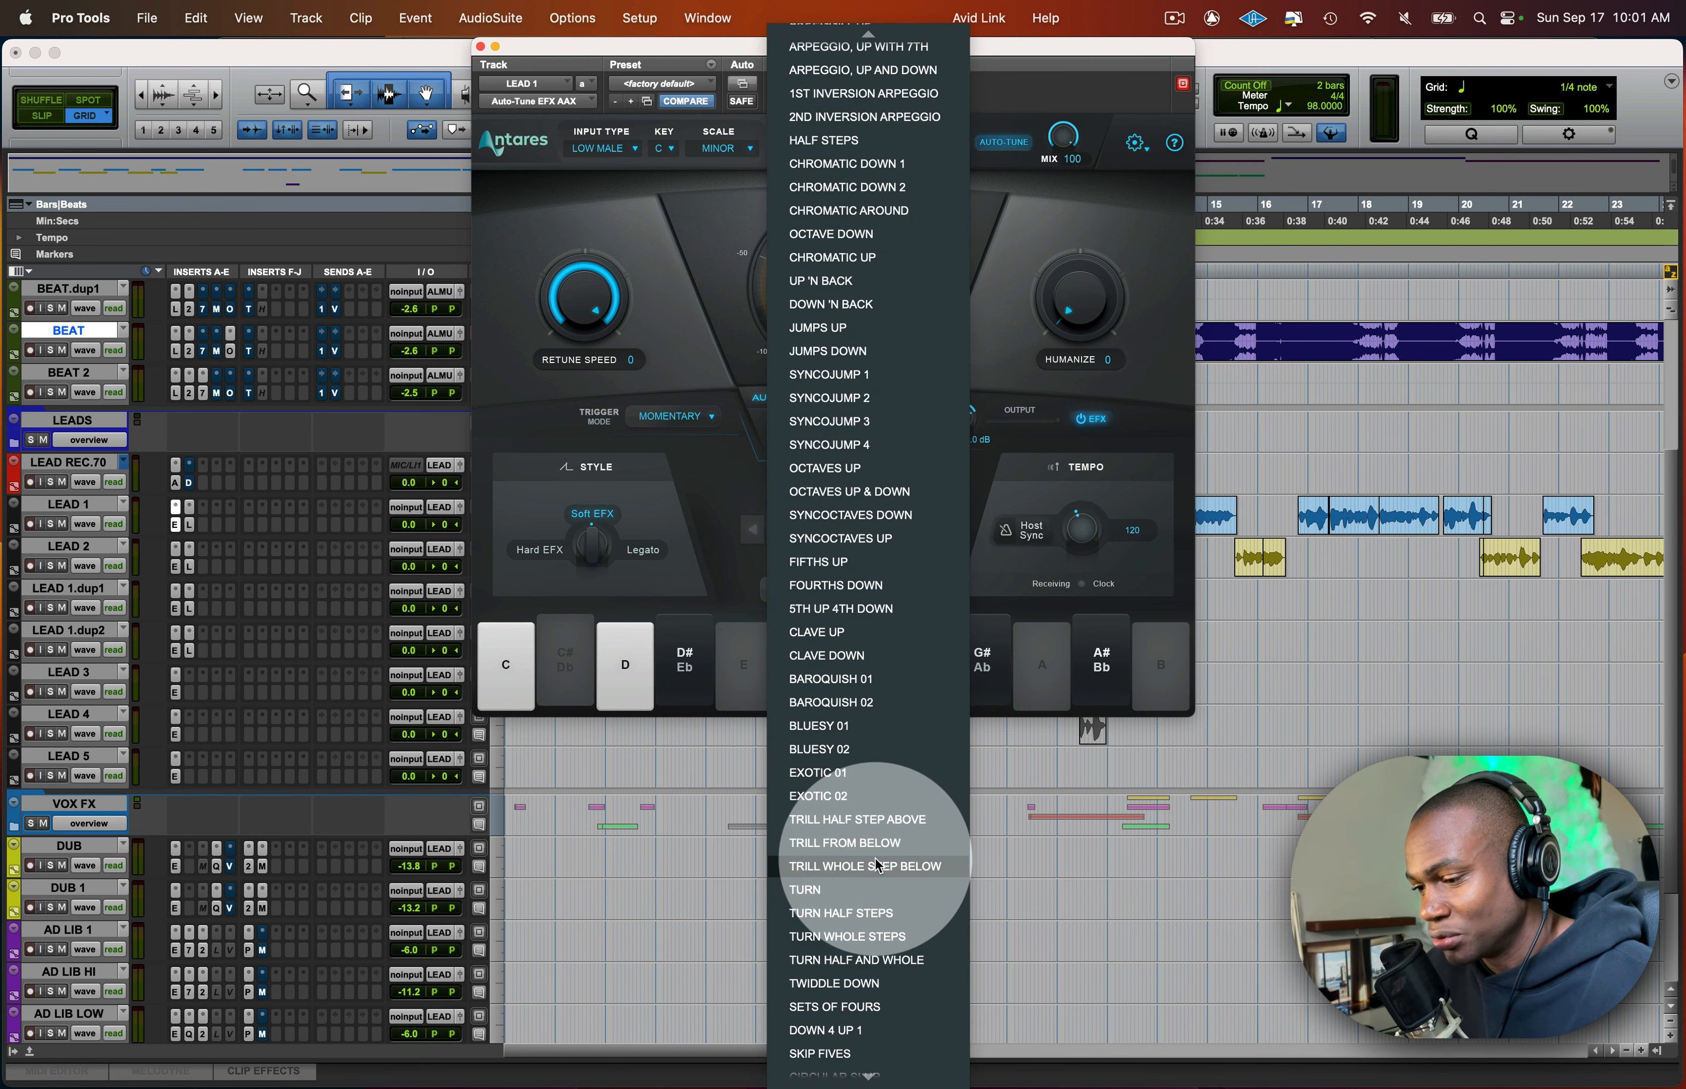
scroll(877, 865, "down", 3)
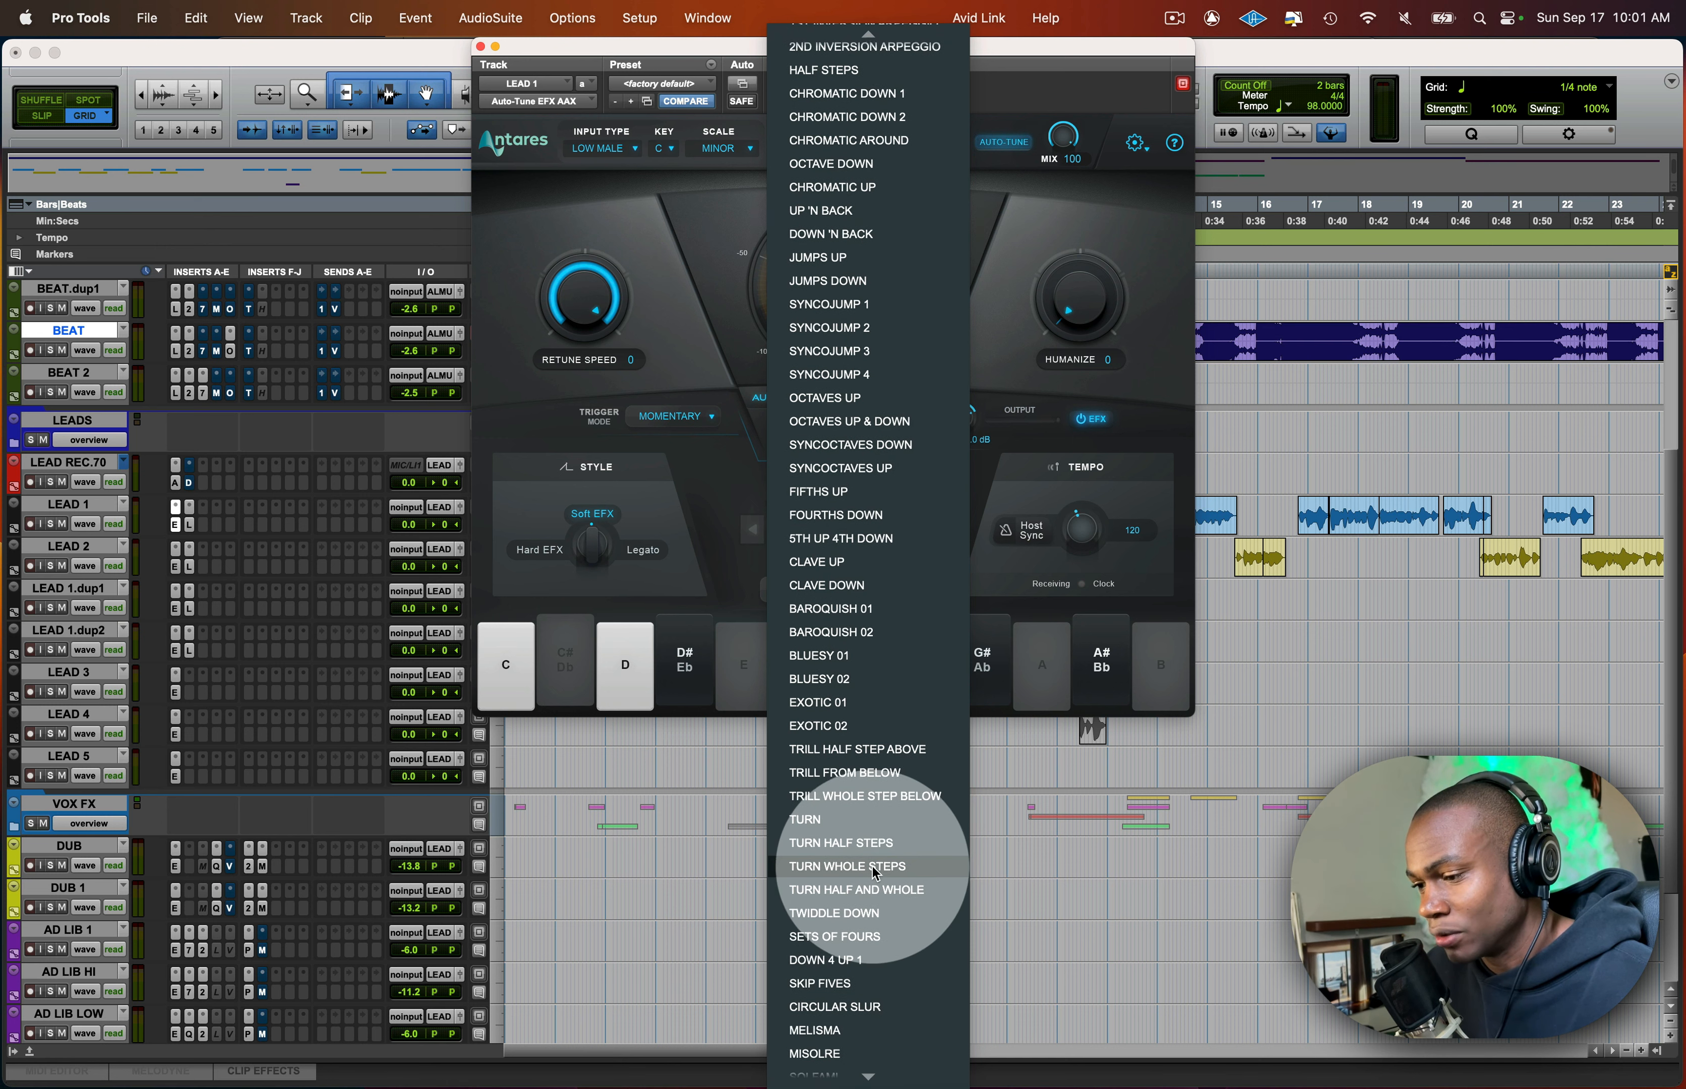
scroll(801, 842, "up", 7)
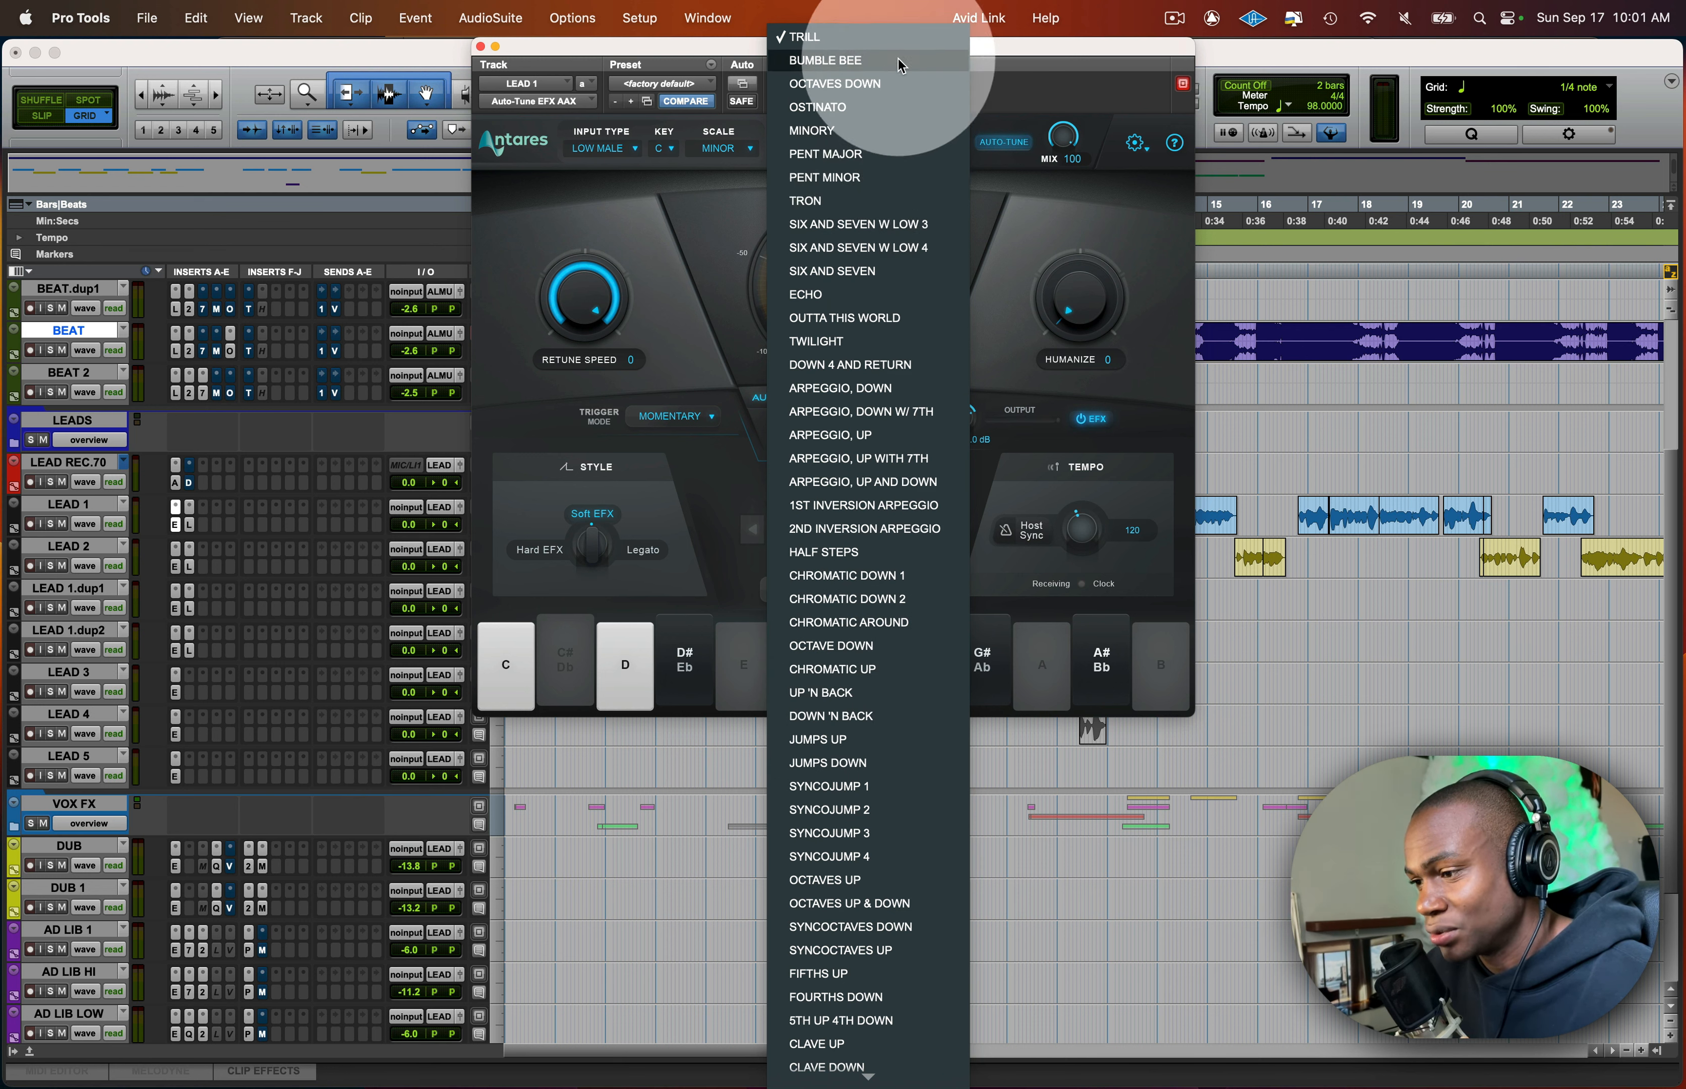
left_click(1038, 28)
left_click(1007, 350)
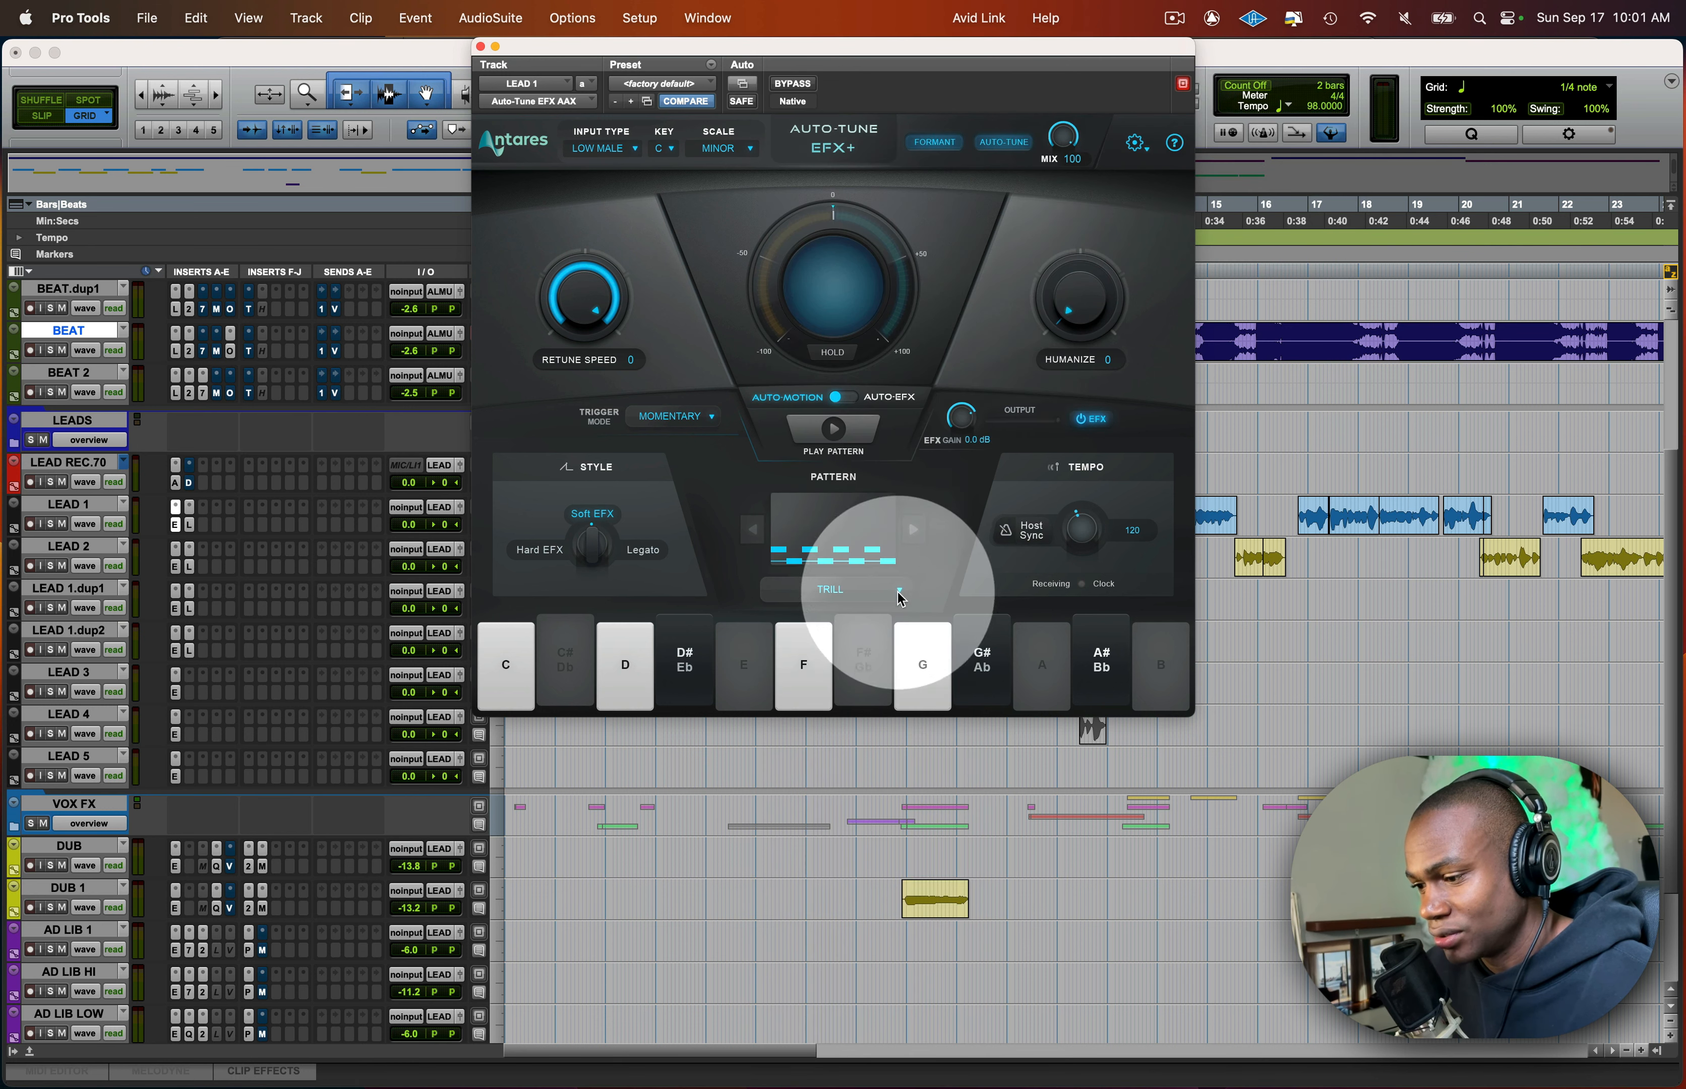
left_click(848, 592)
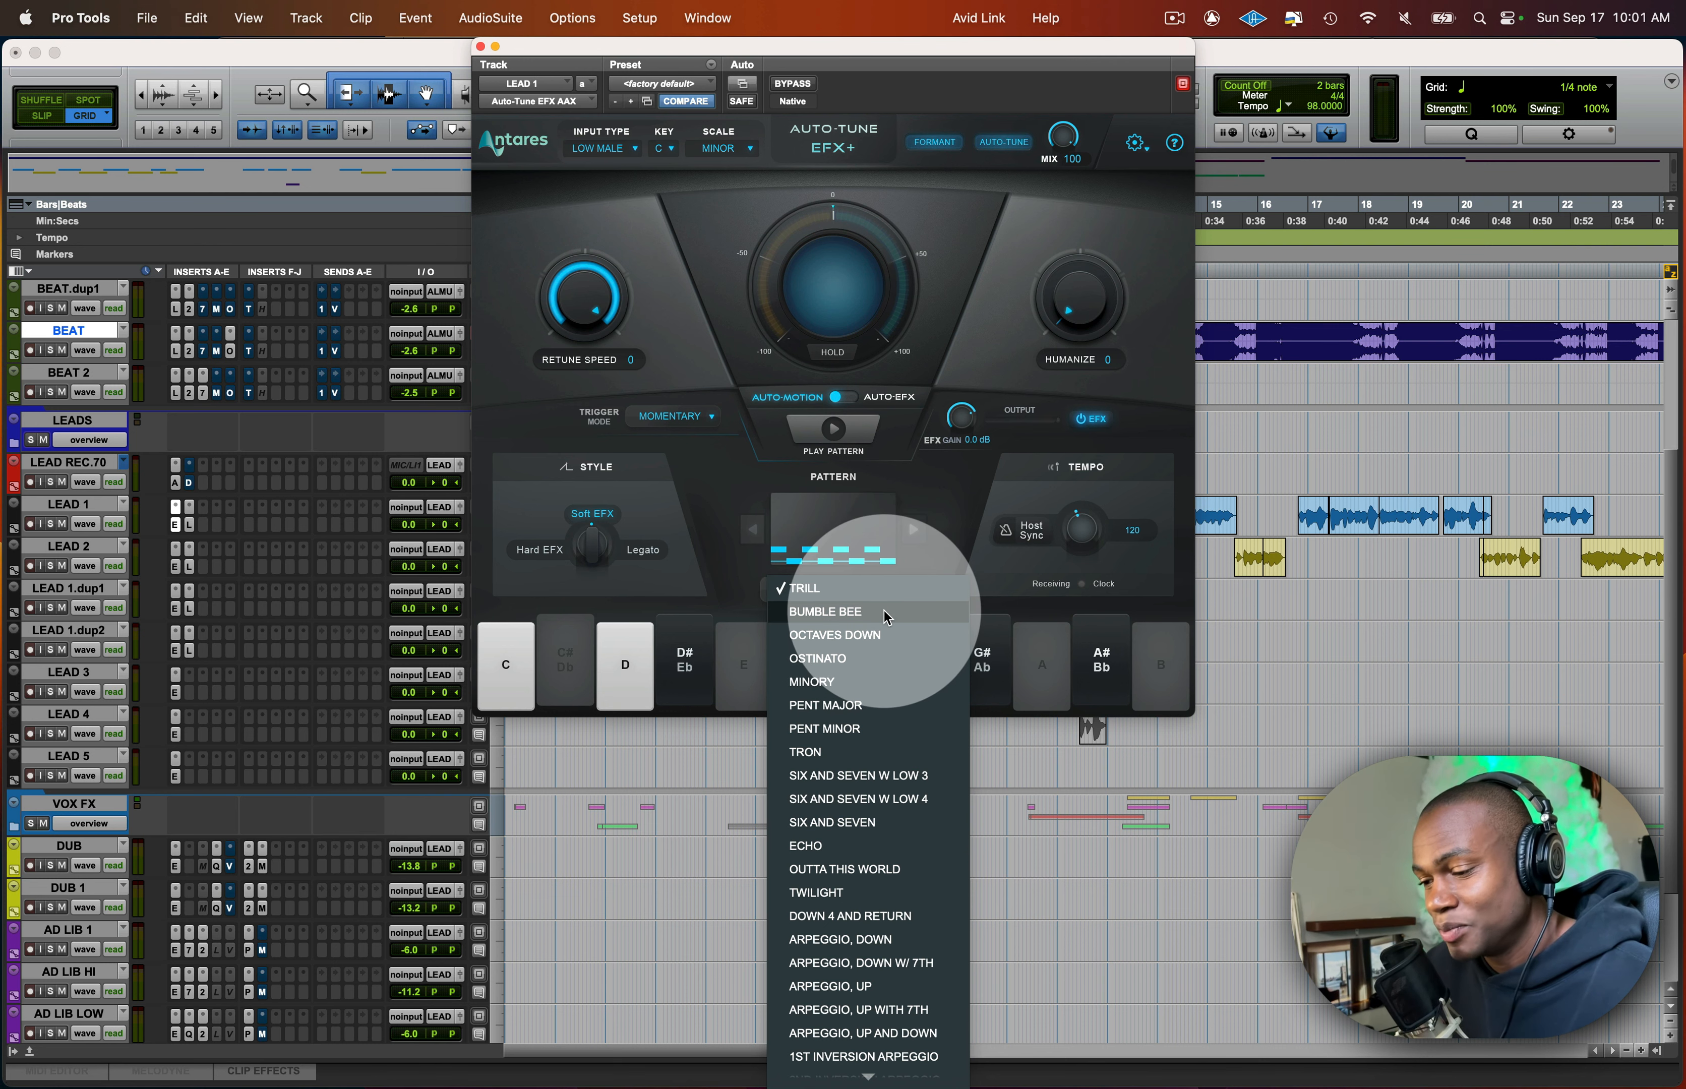
- Move the plug-in window clear of the clips and listen from the LEAD 1 clip near bar 3
left_click_drag(819, 47, 1181, 6)
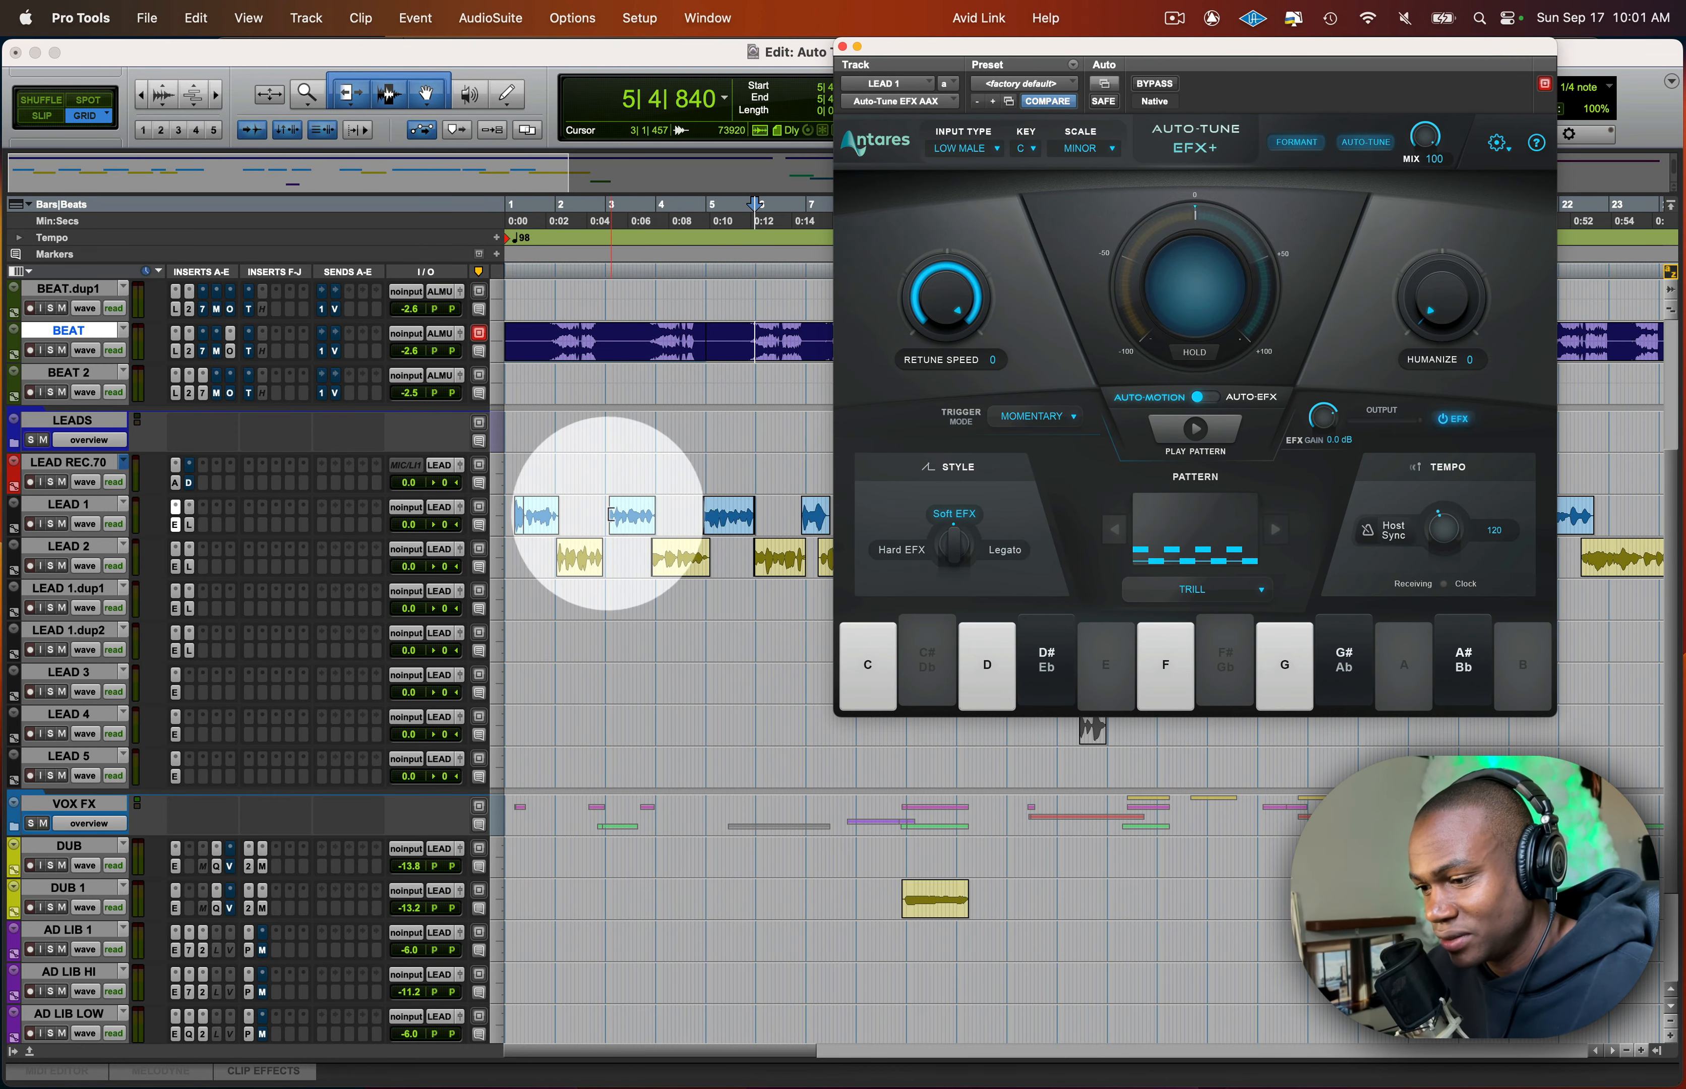
left_click(599, 513)
key("space")
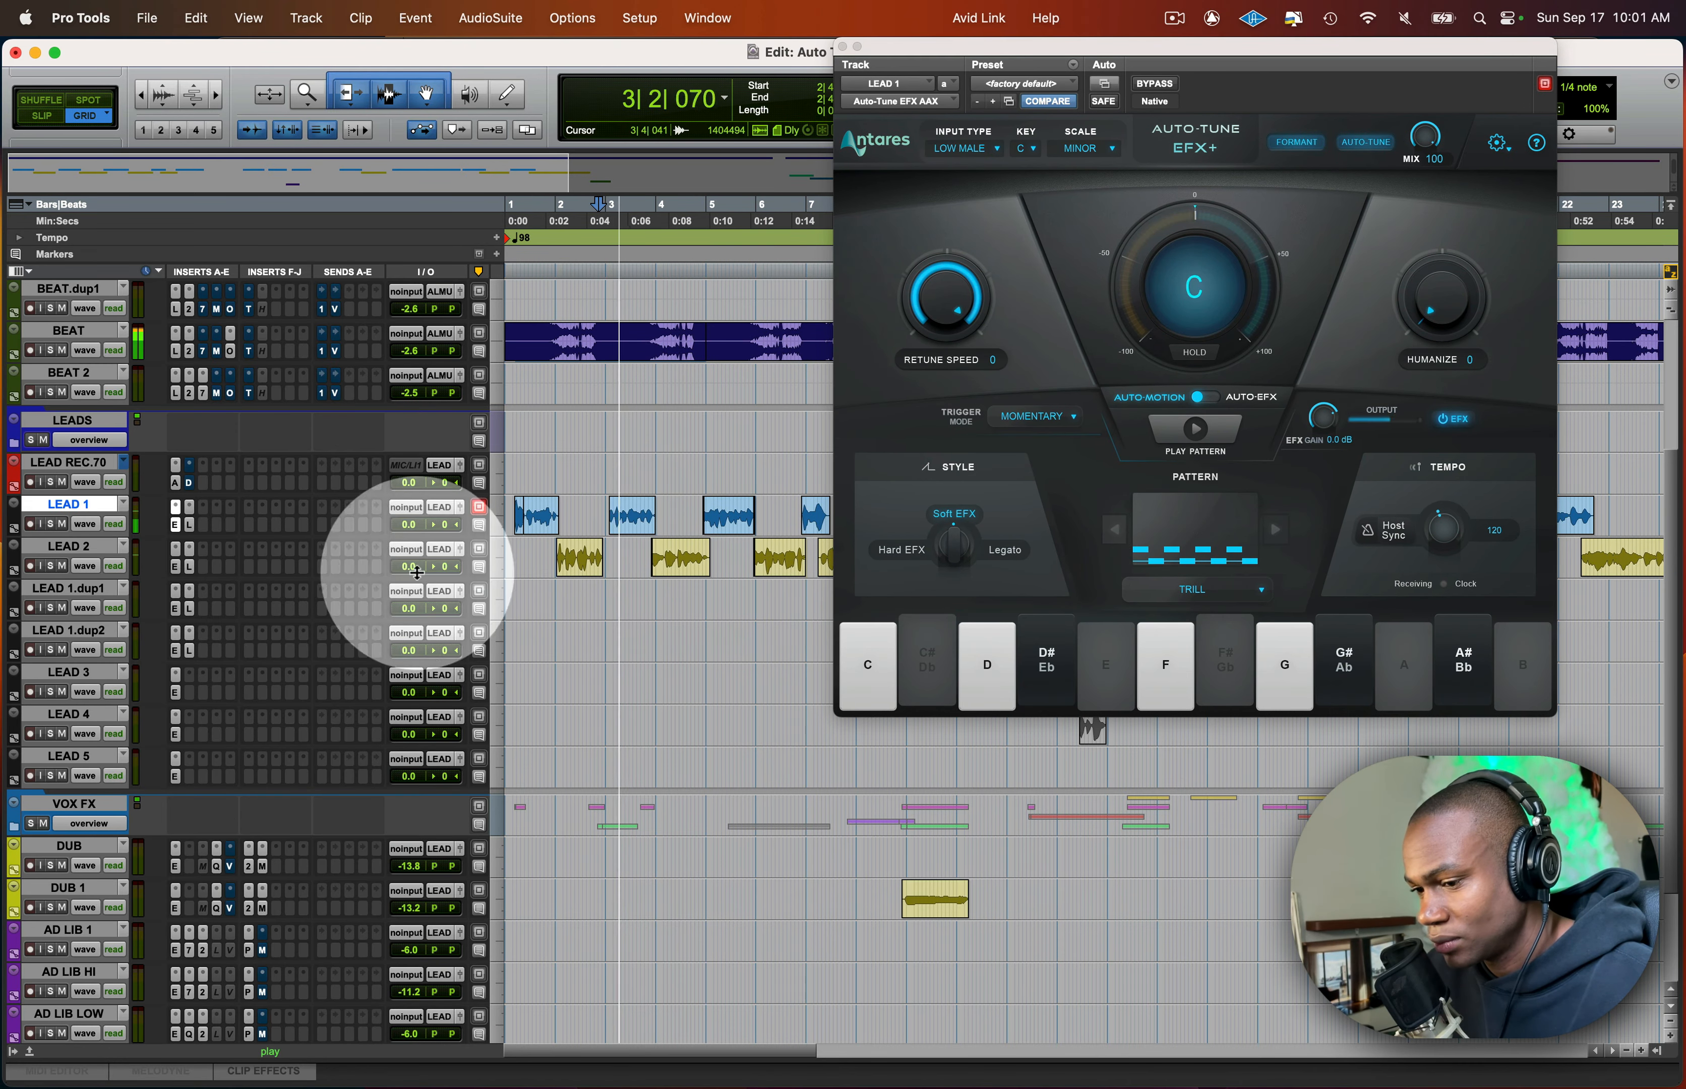
left_click_drag(1118, 43, 990, 716)
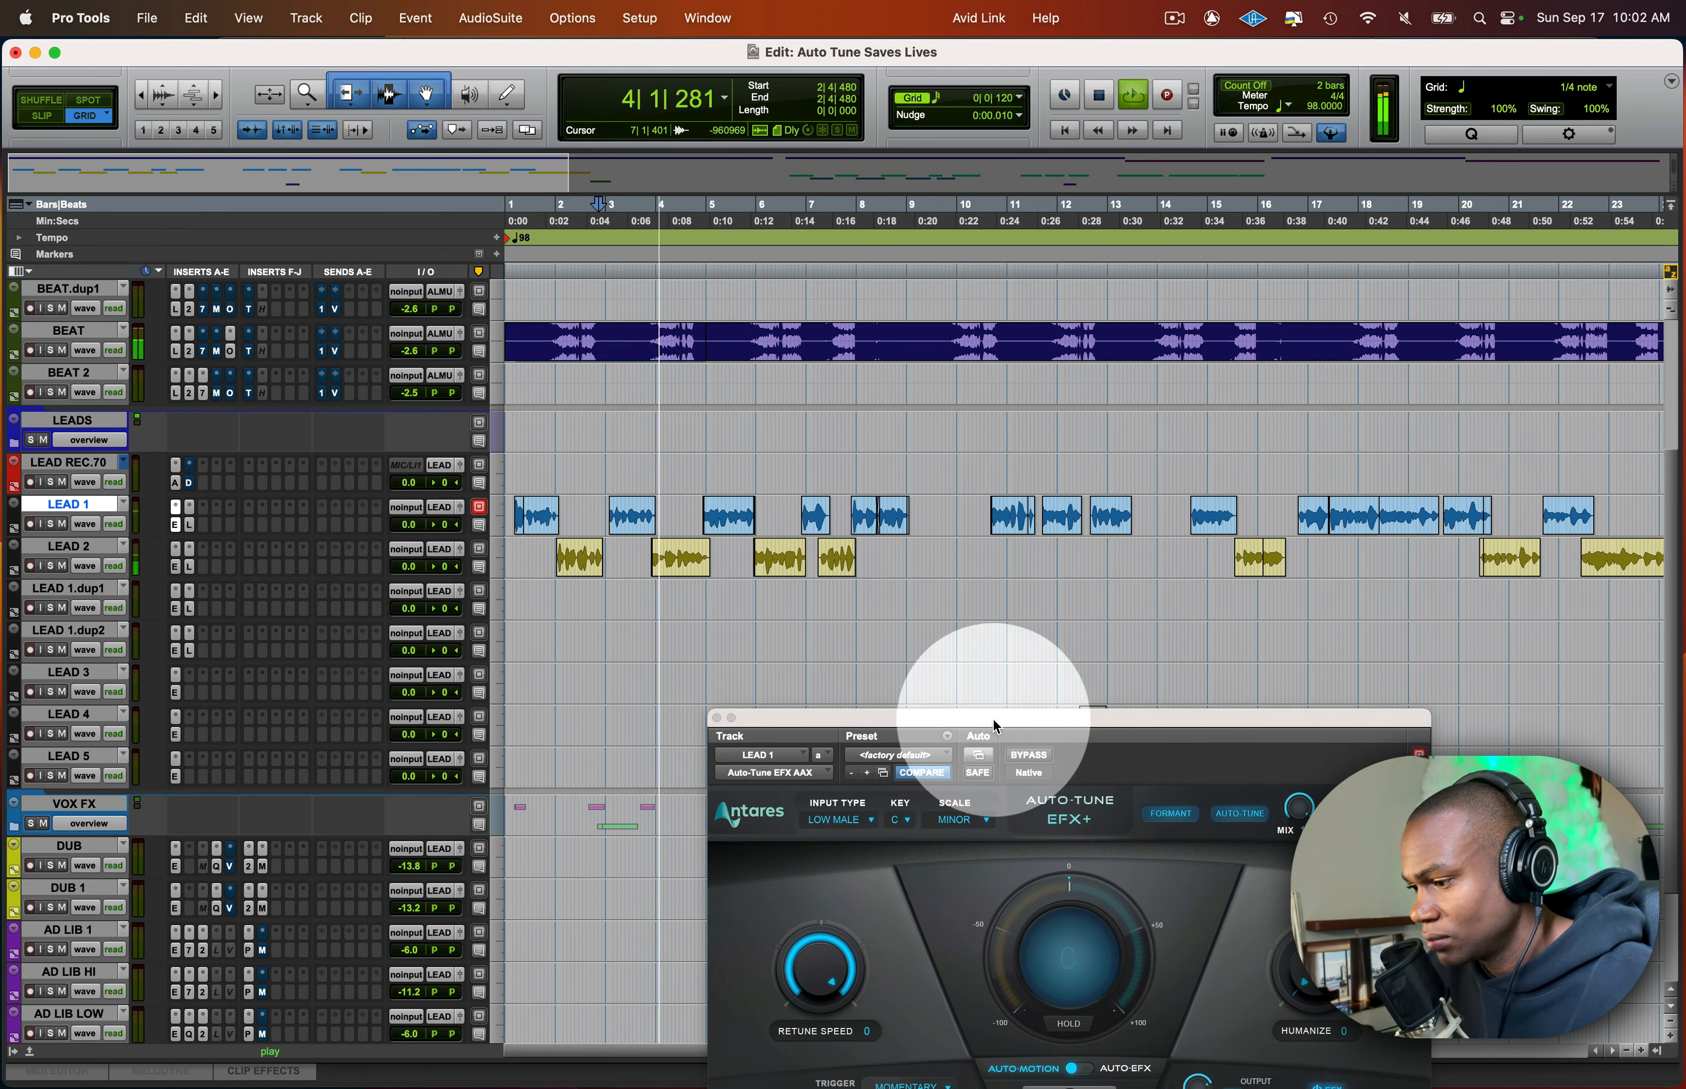
key("space")
- Play from 16|3|480, just before the next LEAD 1 phrase, and set the Auto-Motion pattern to Bumble Bee
left_click(1291, 504)
scroll(1318, 531, "right", 5)
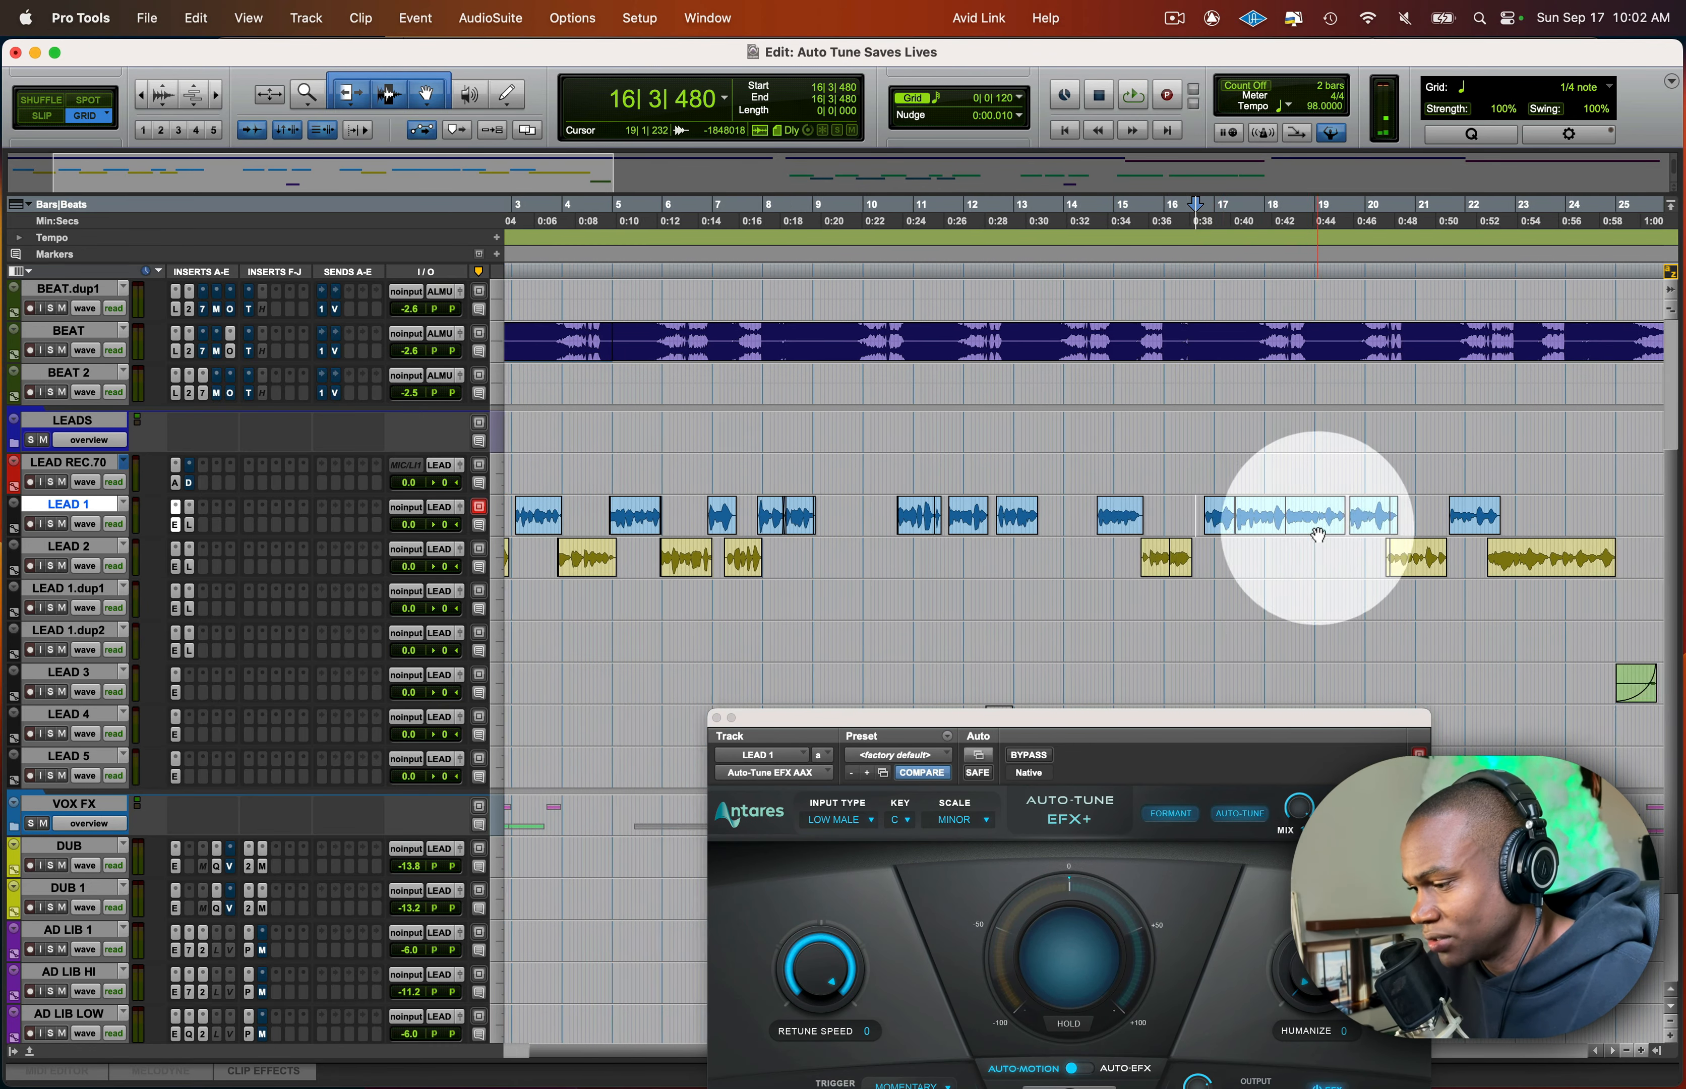
key("space")
left_click_drag(960, 715, 332, 158)
left_click(420, 692)
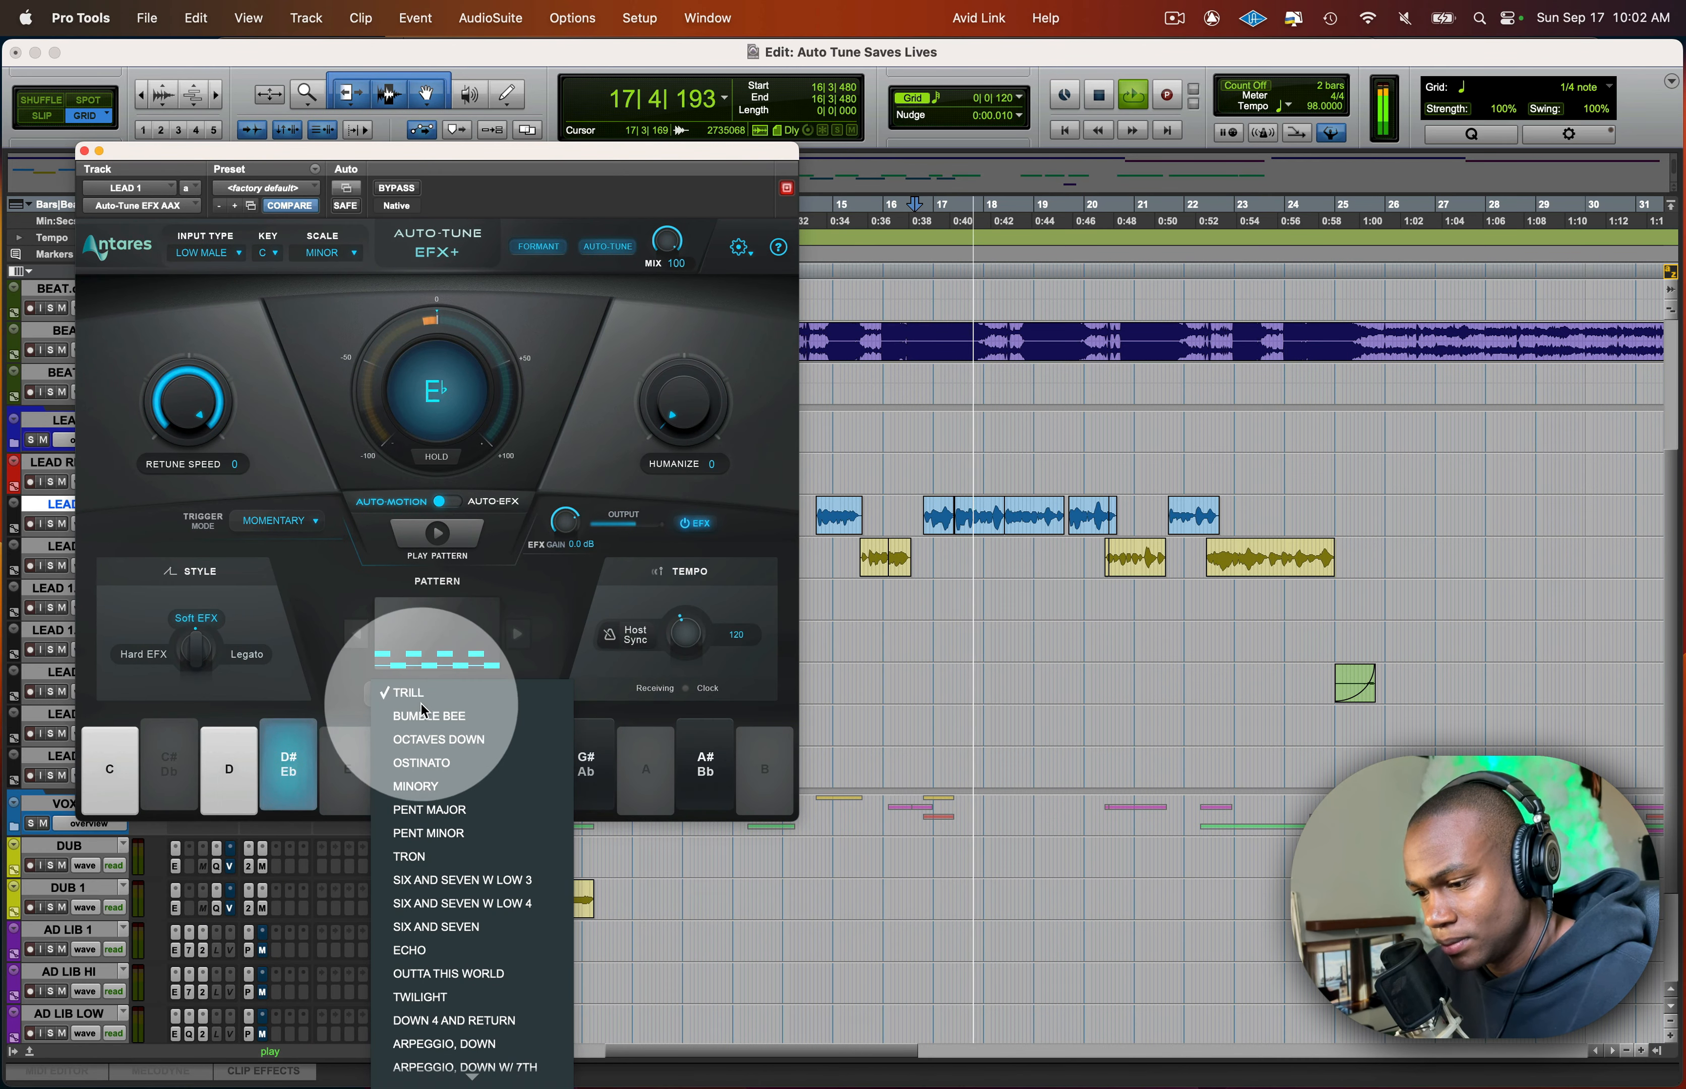
left_click(425, 714)
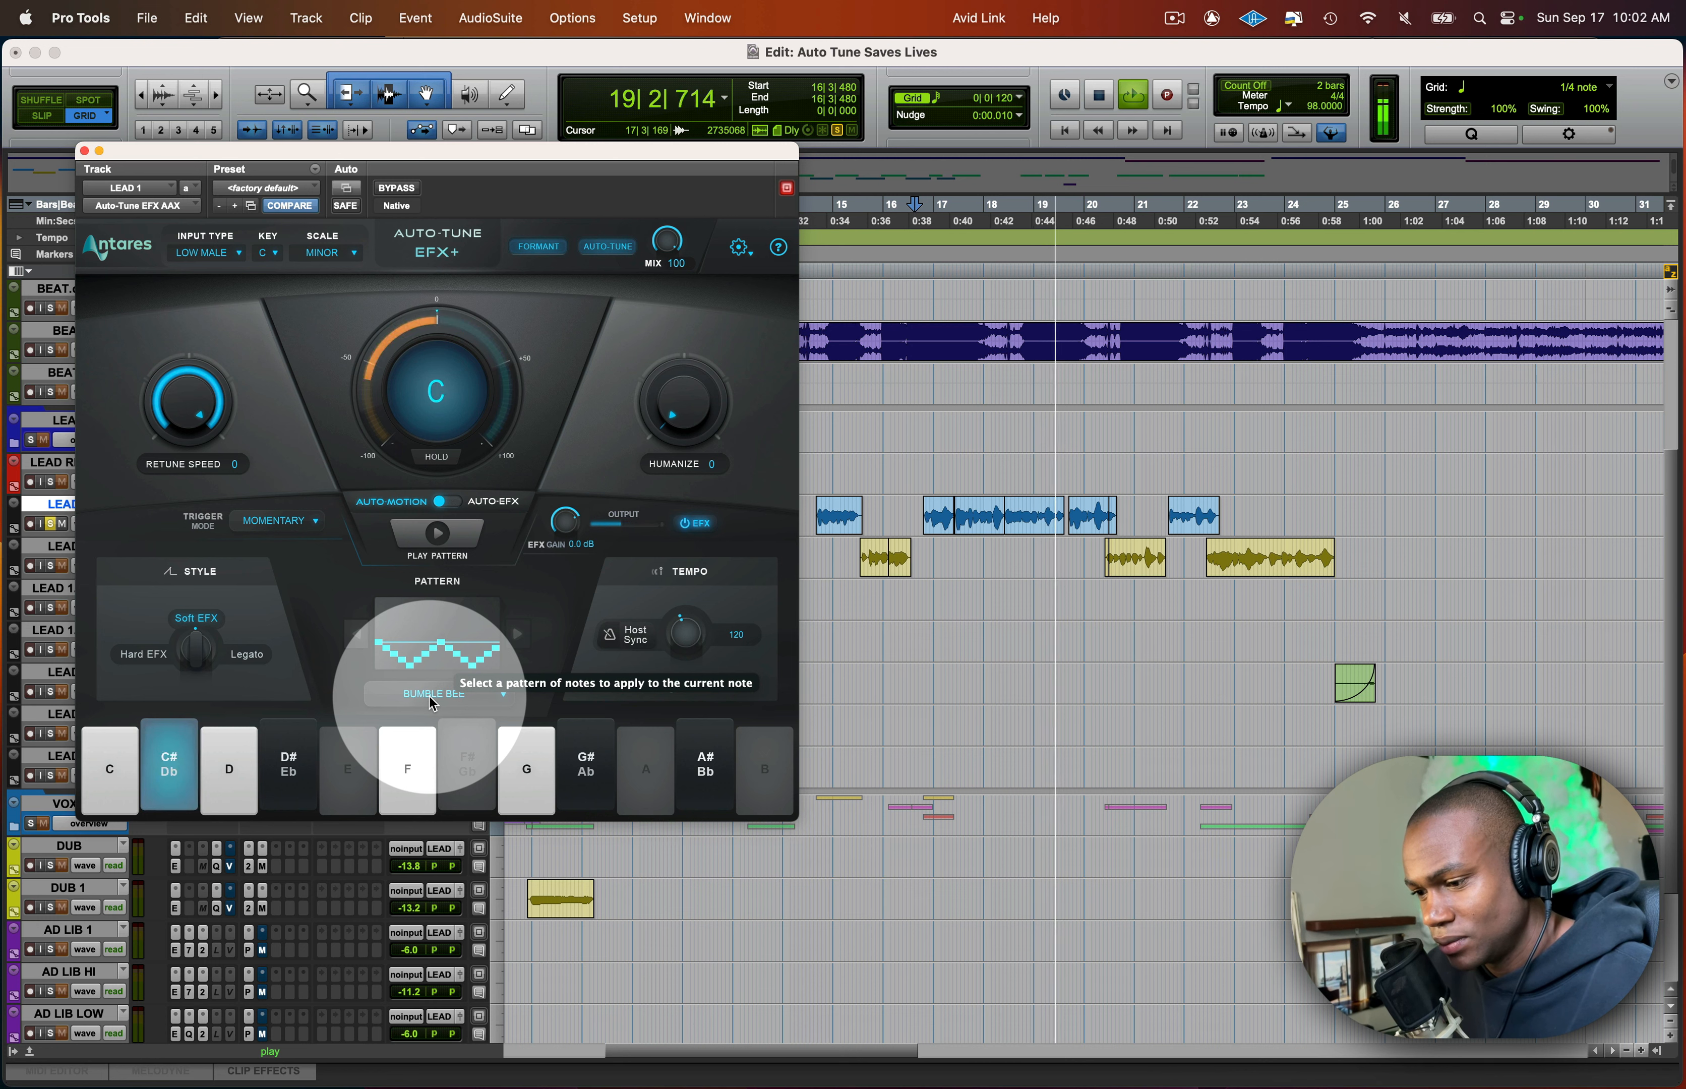
- Solo LEAD 1 and restart playback from 16|3|480
key("shift+s")
key("space")
key("space")
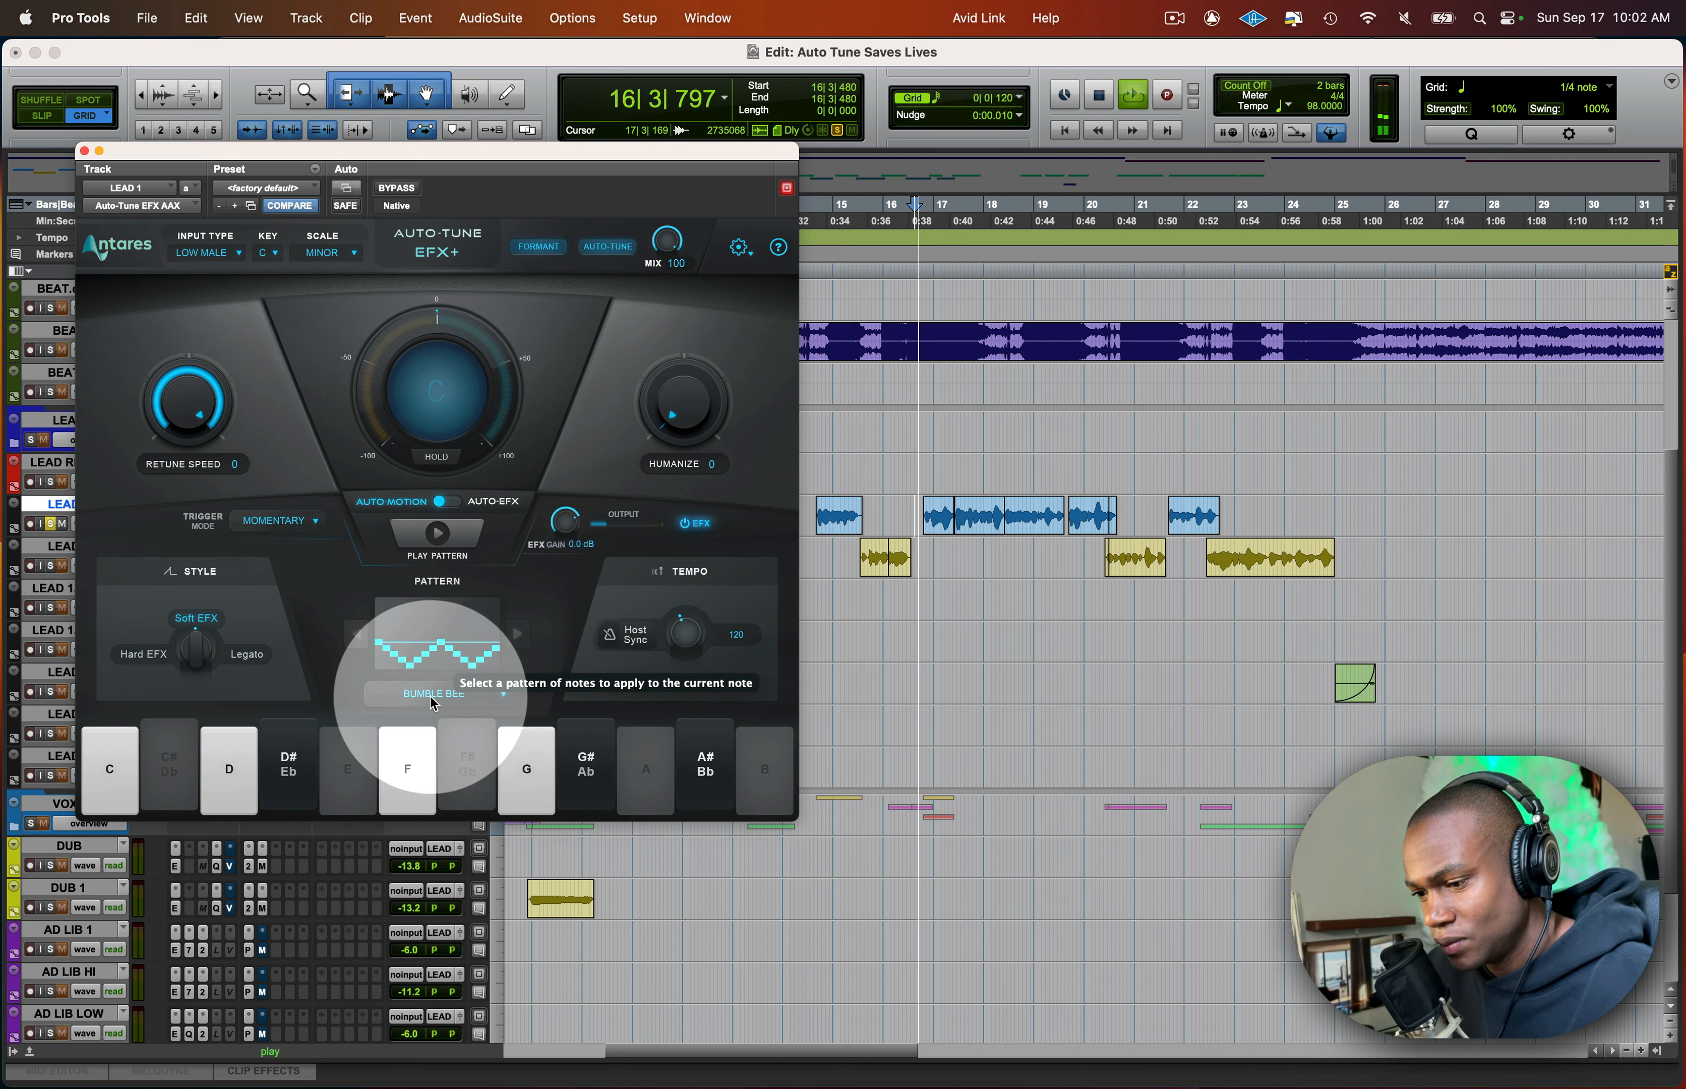
- Compare the Trill and Bumble Bee patterns during playback, stop, and leave Trill selected
left_click(434, 697)
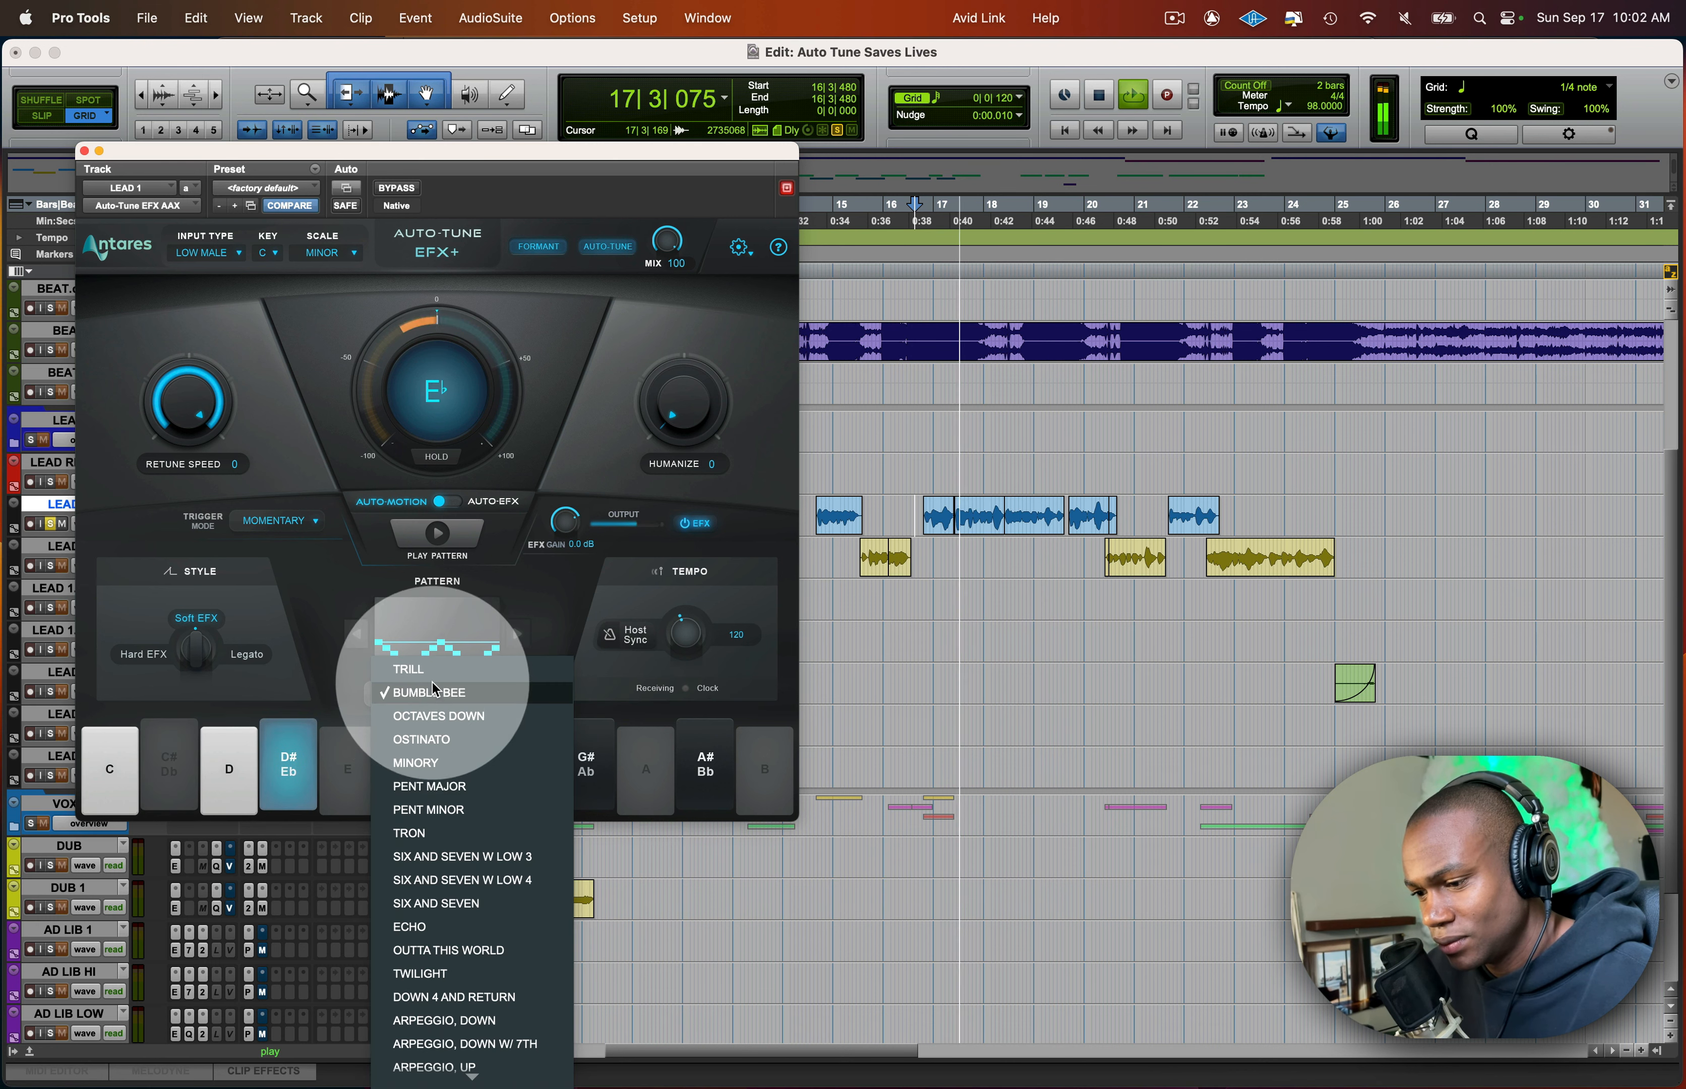
left_click(432, 677)
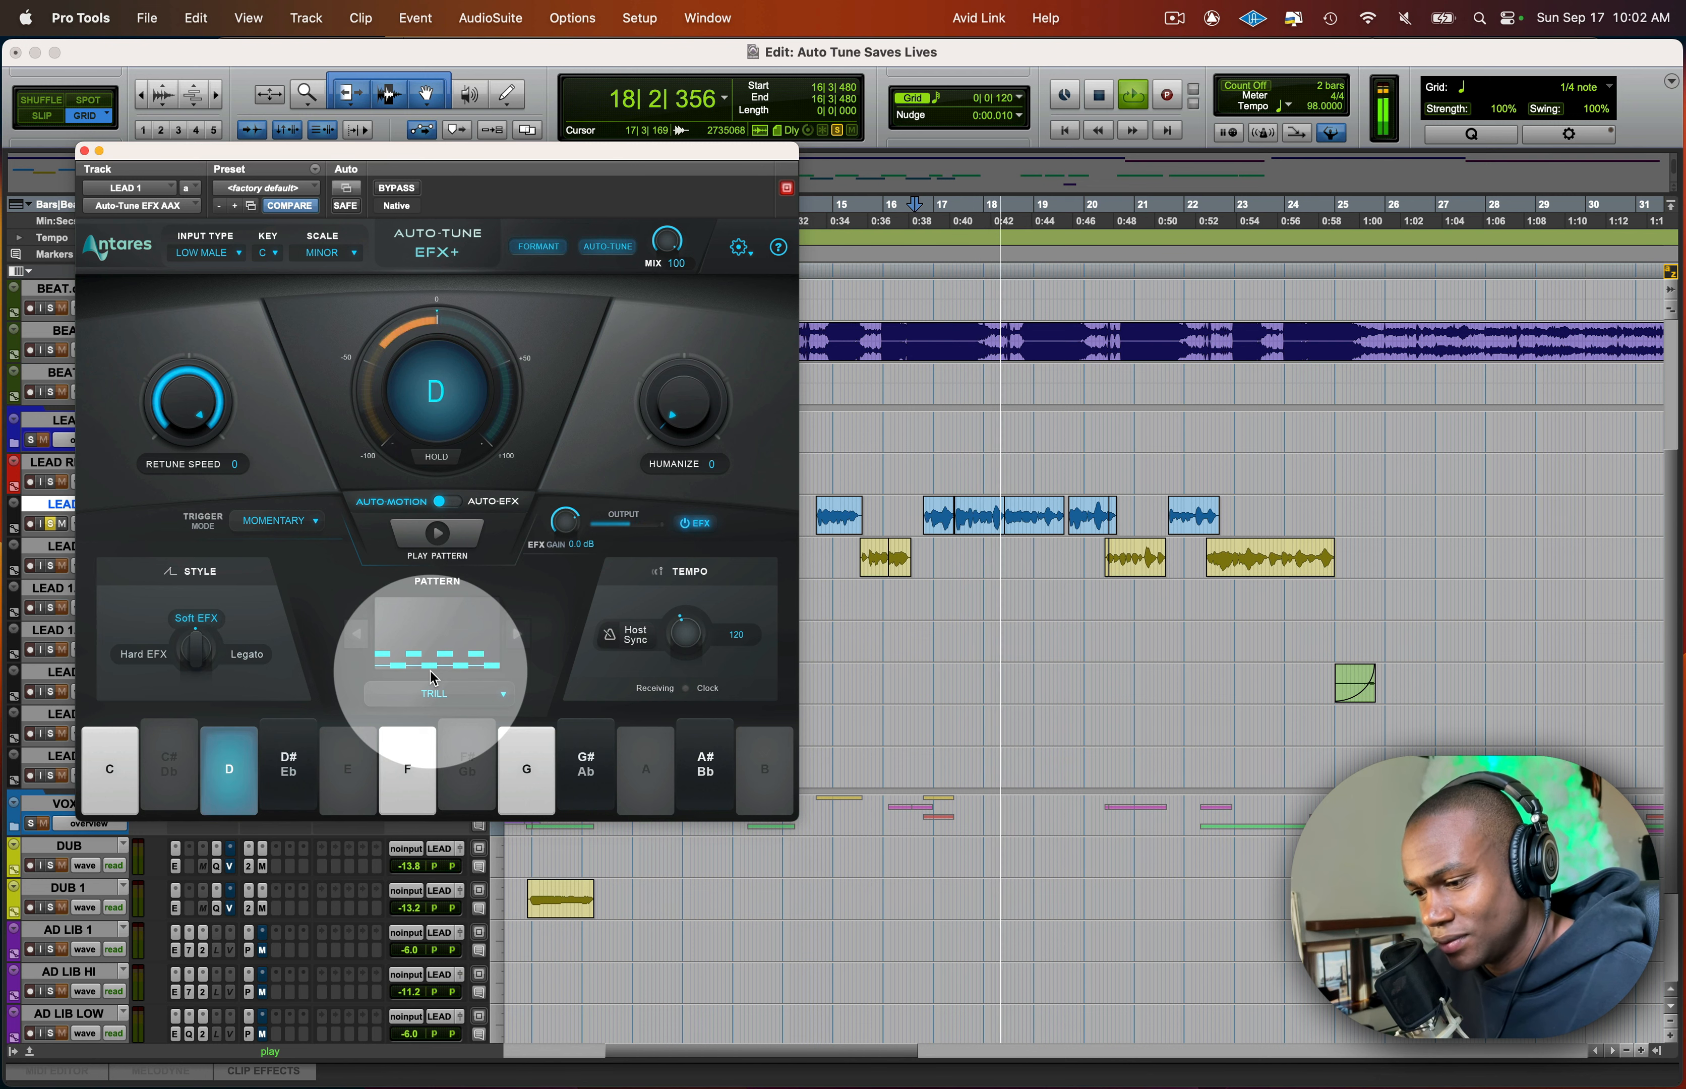
left_click(437, 697)
left_click(435, 712)
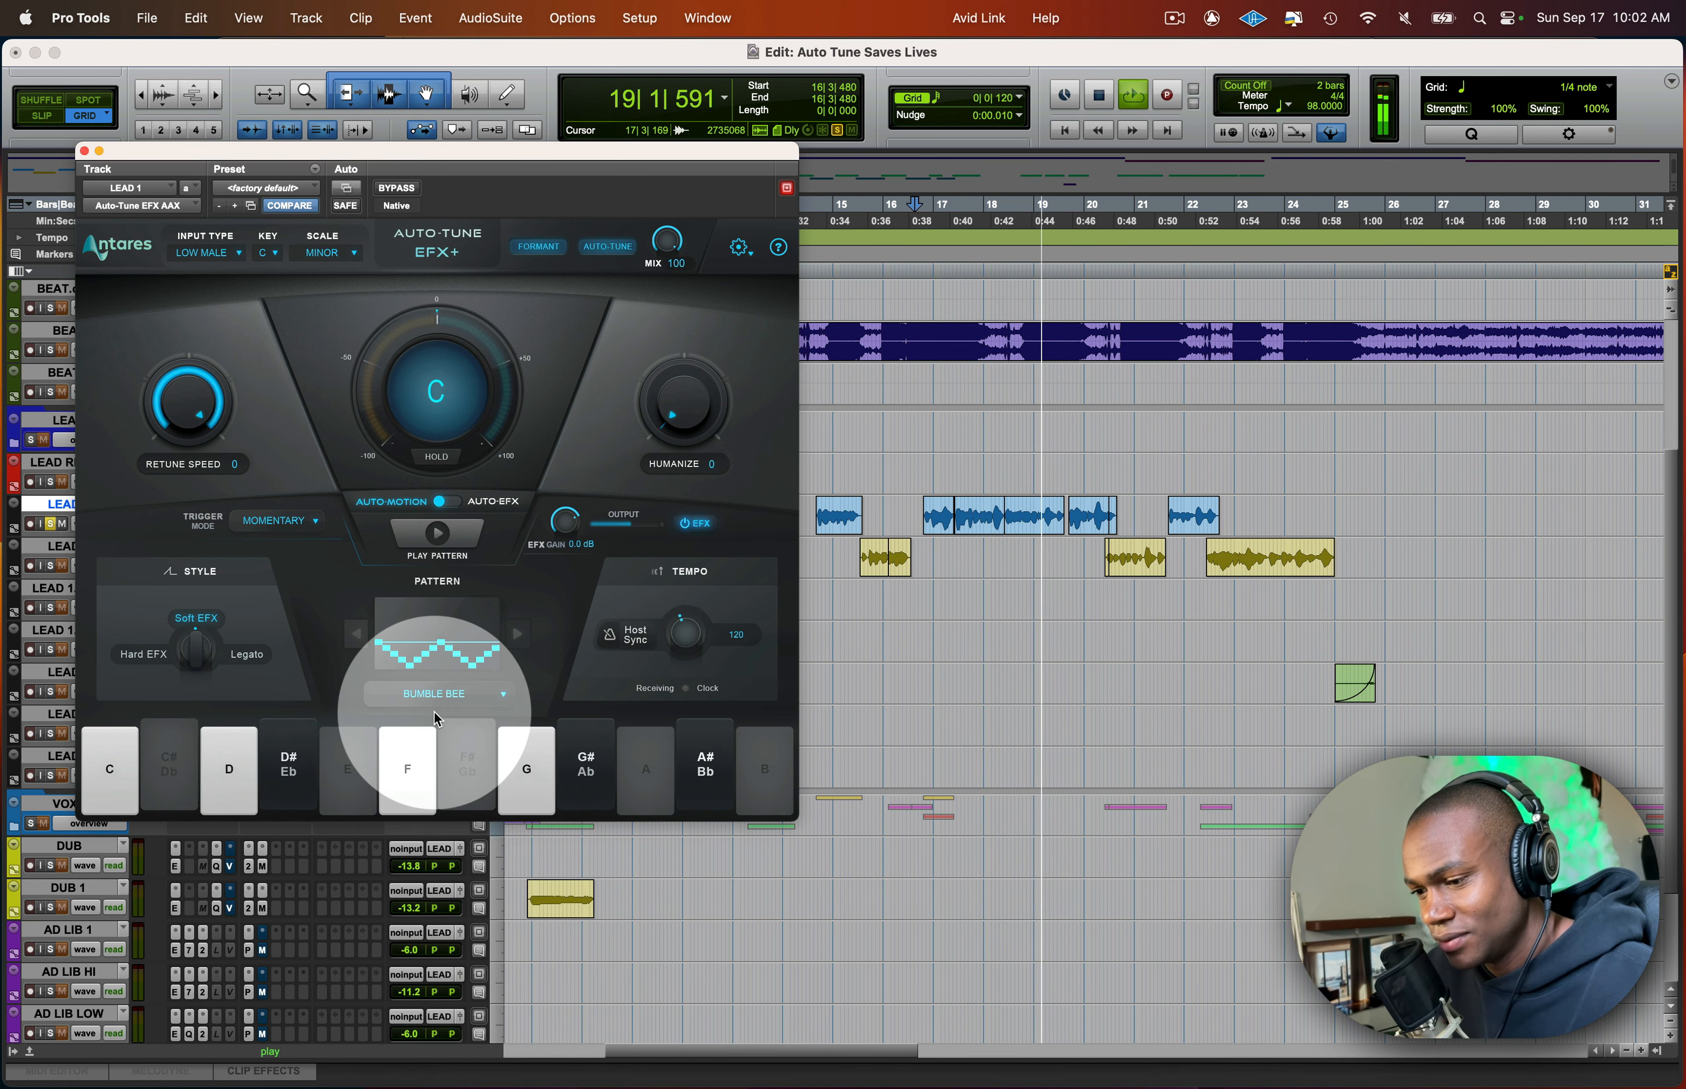
key("space")
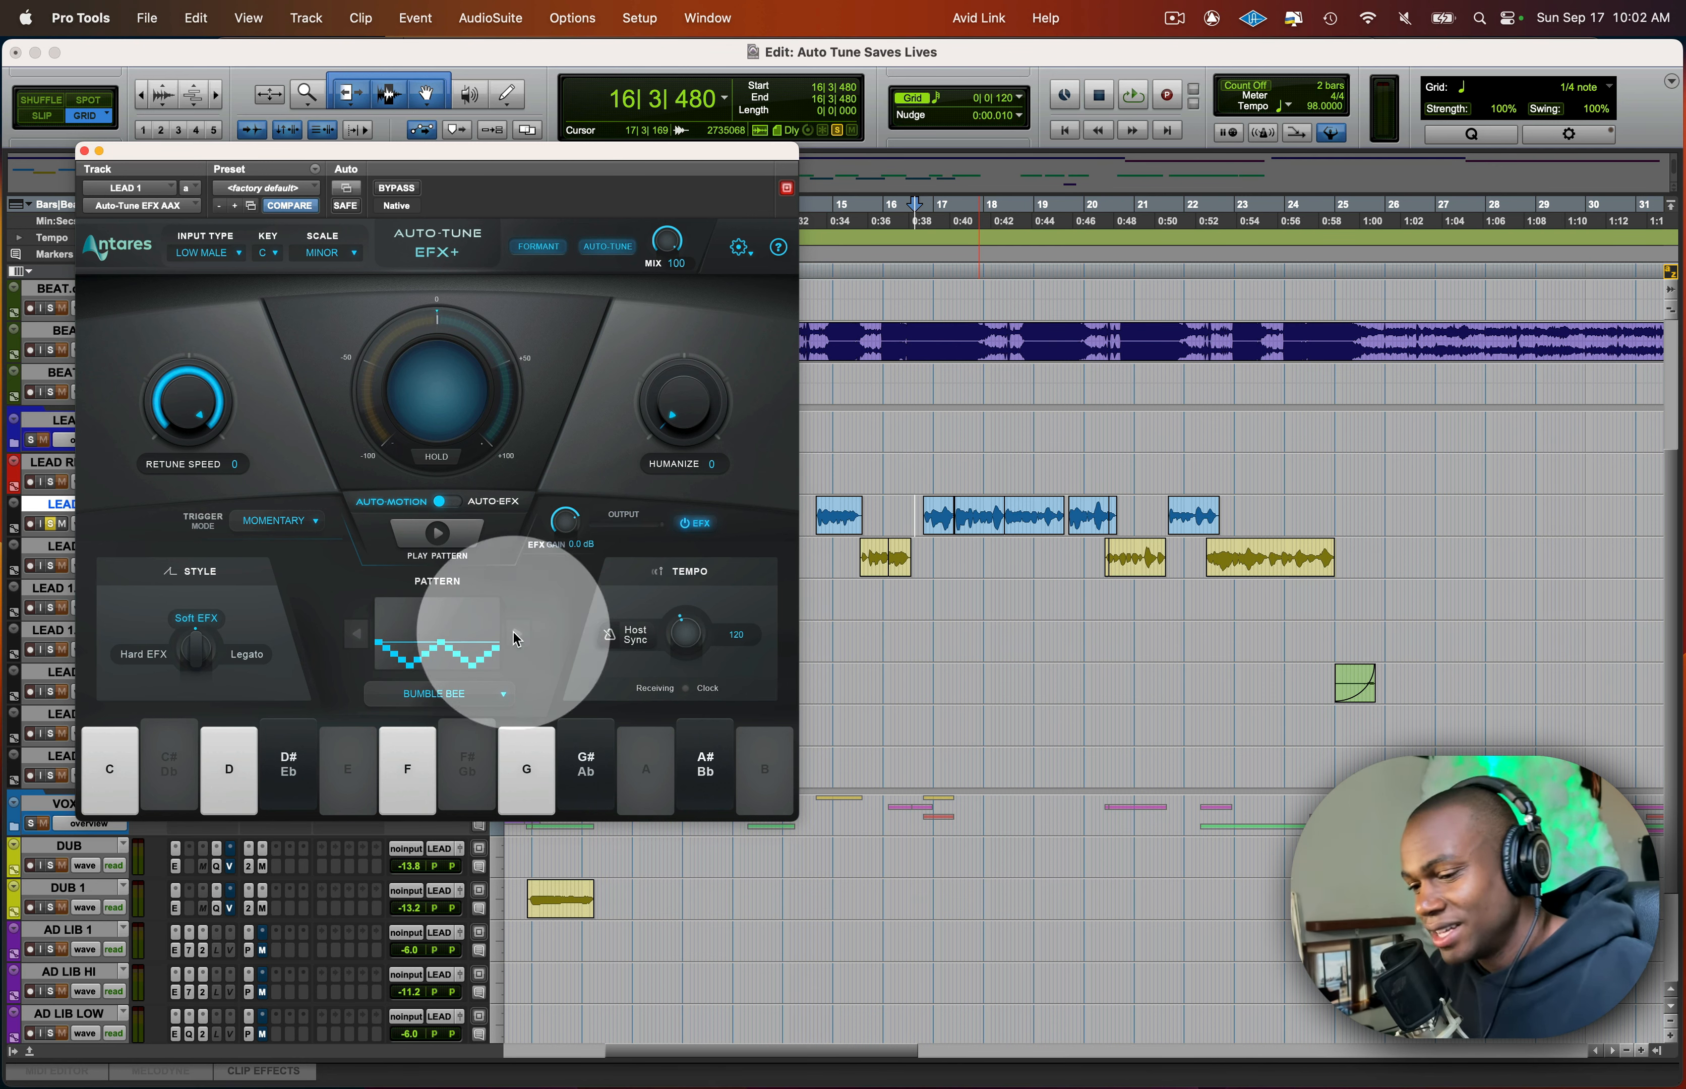
left_click(434, 693)
left_click(453, 676)
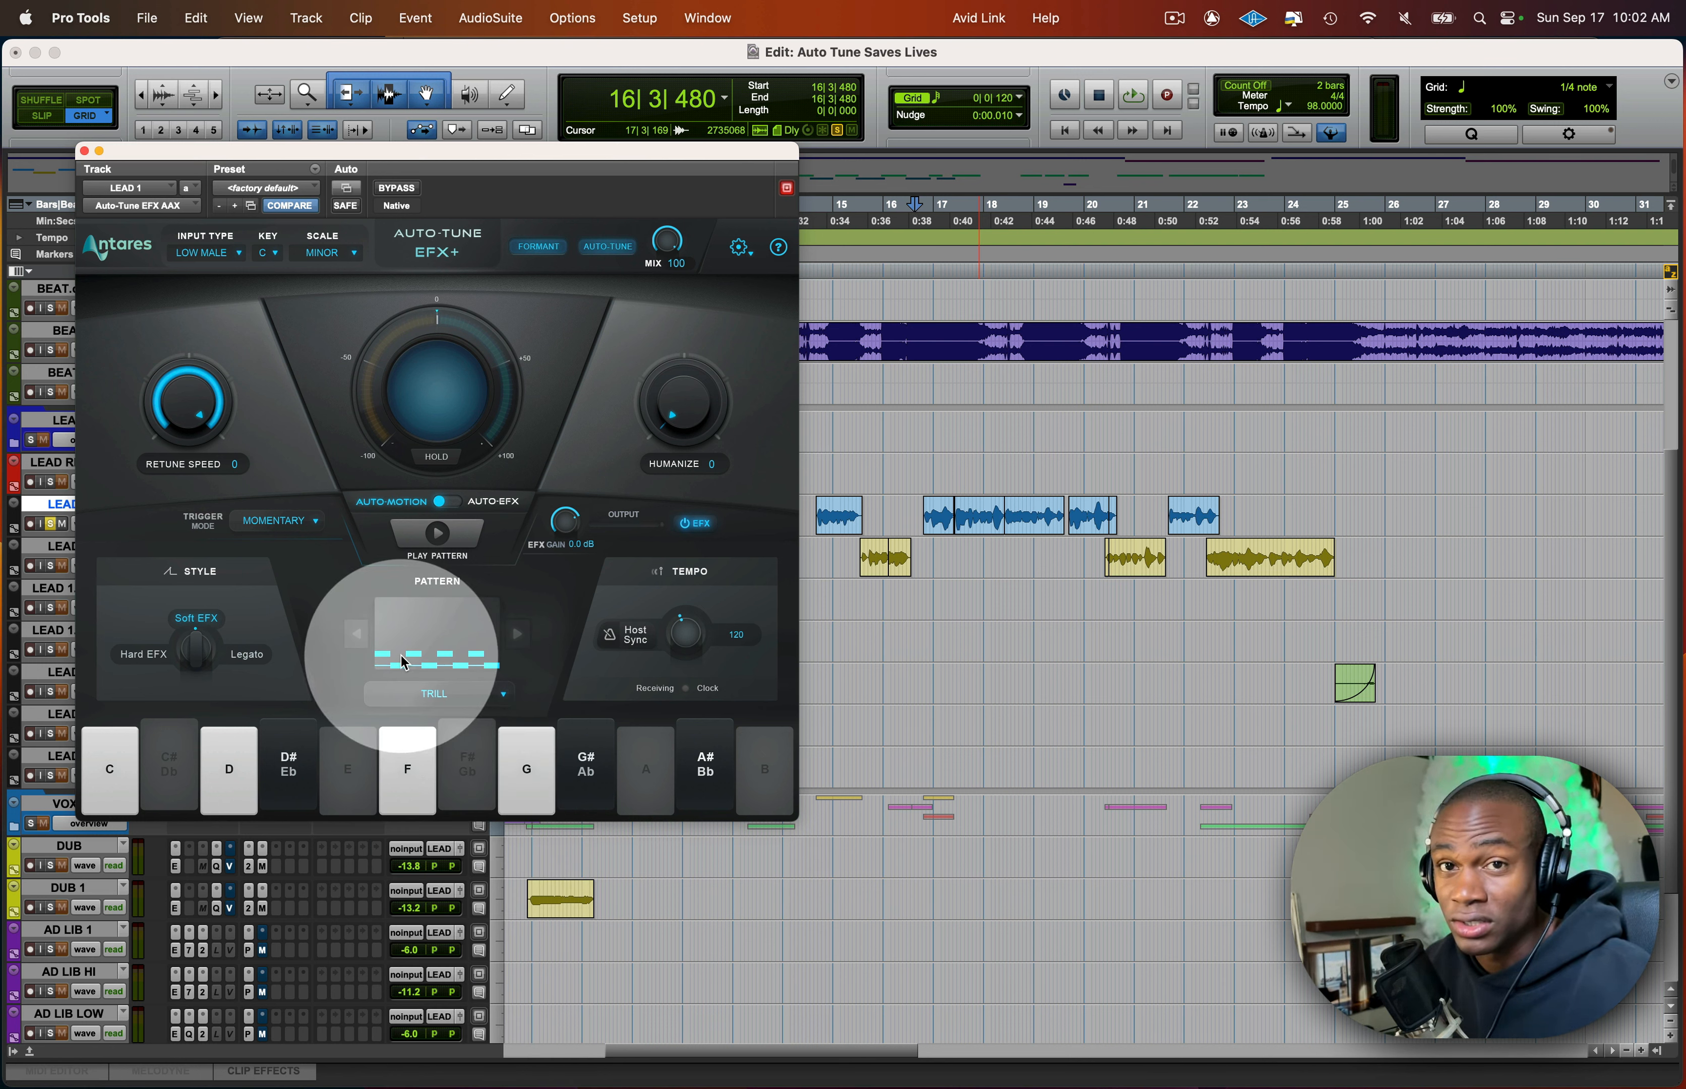
- Reposition the plug-in window and set the pattern style to Hard EFX
left_click_drag(505, 151, 757, 85)
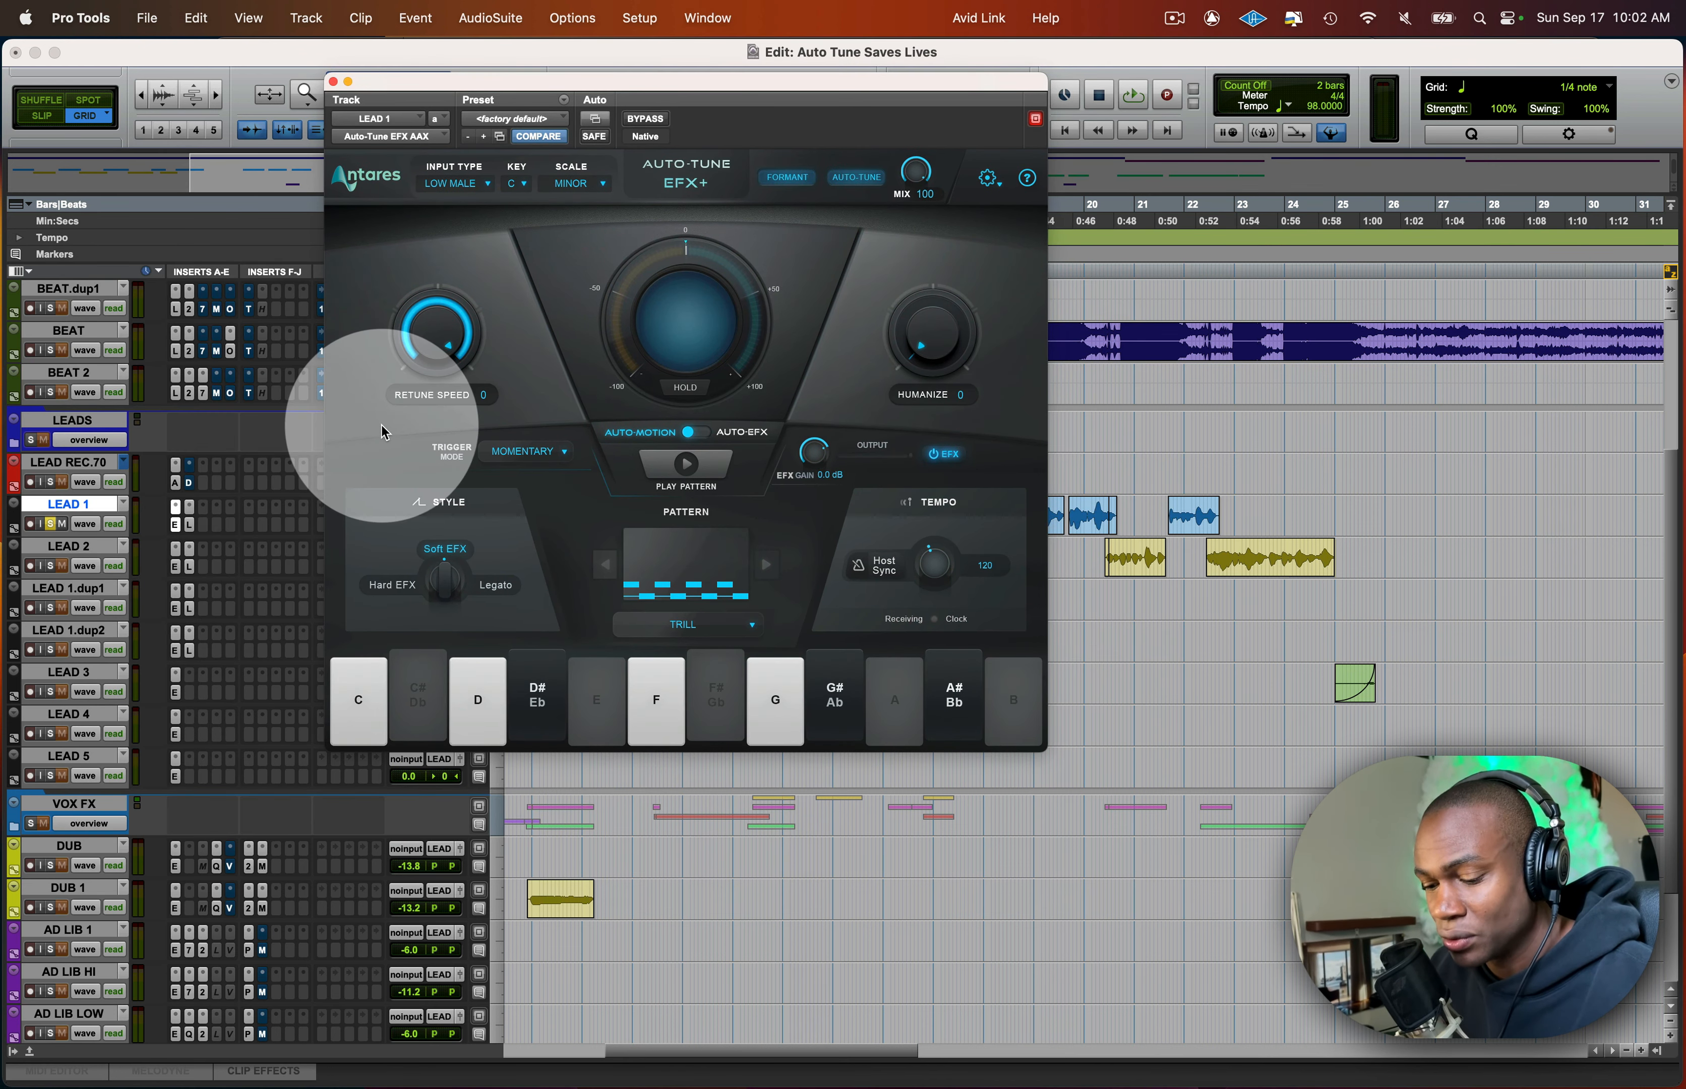
left_click_drag(794, 78, 739, 23)
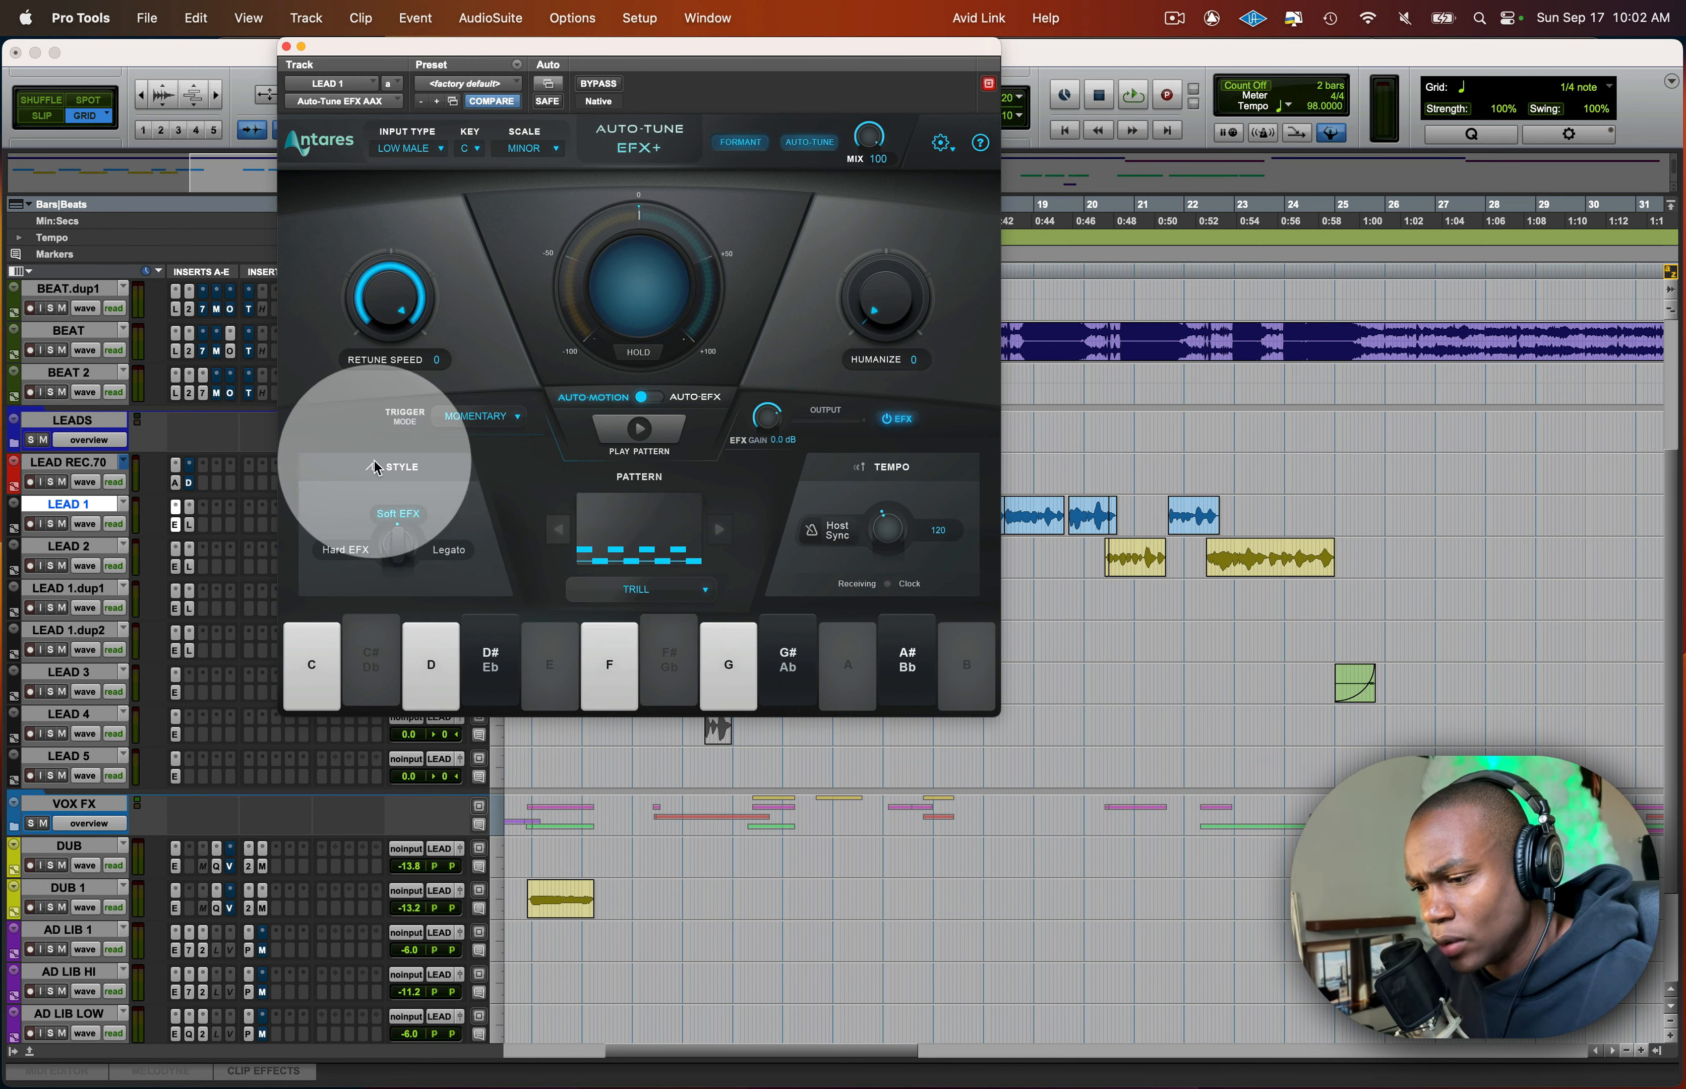
left_click(423, 555)
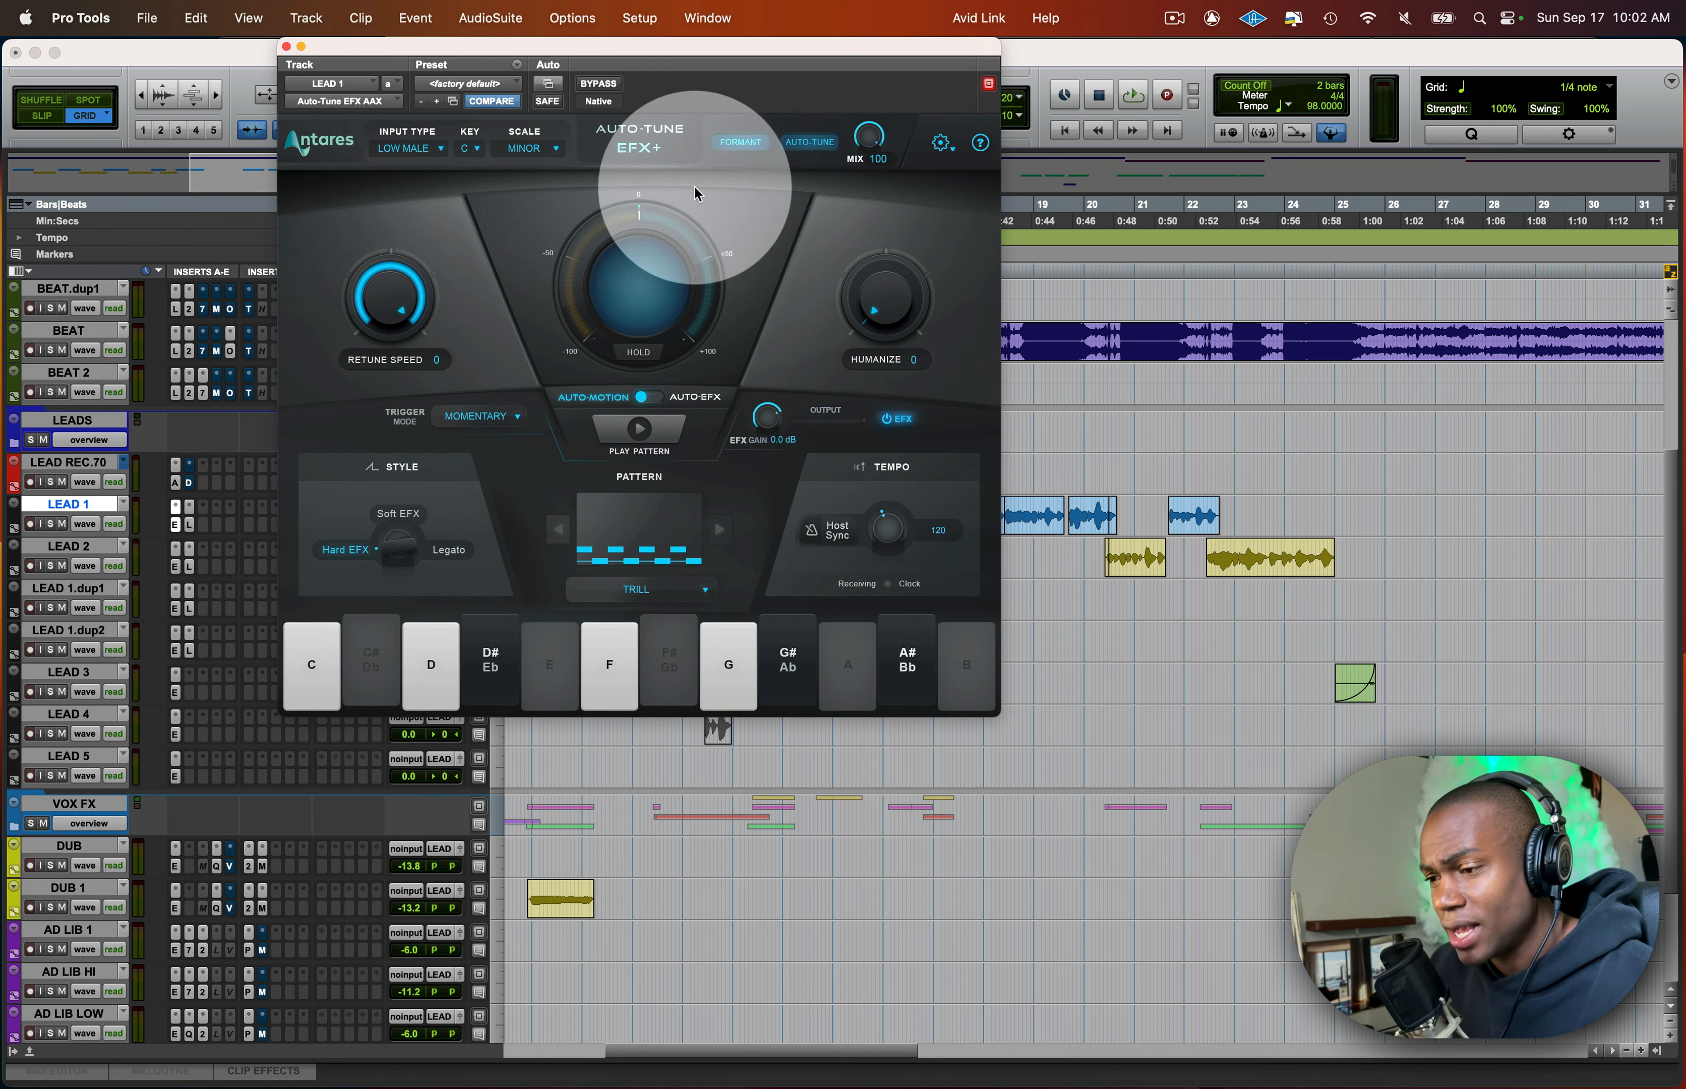
left_click(407, 525)
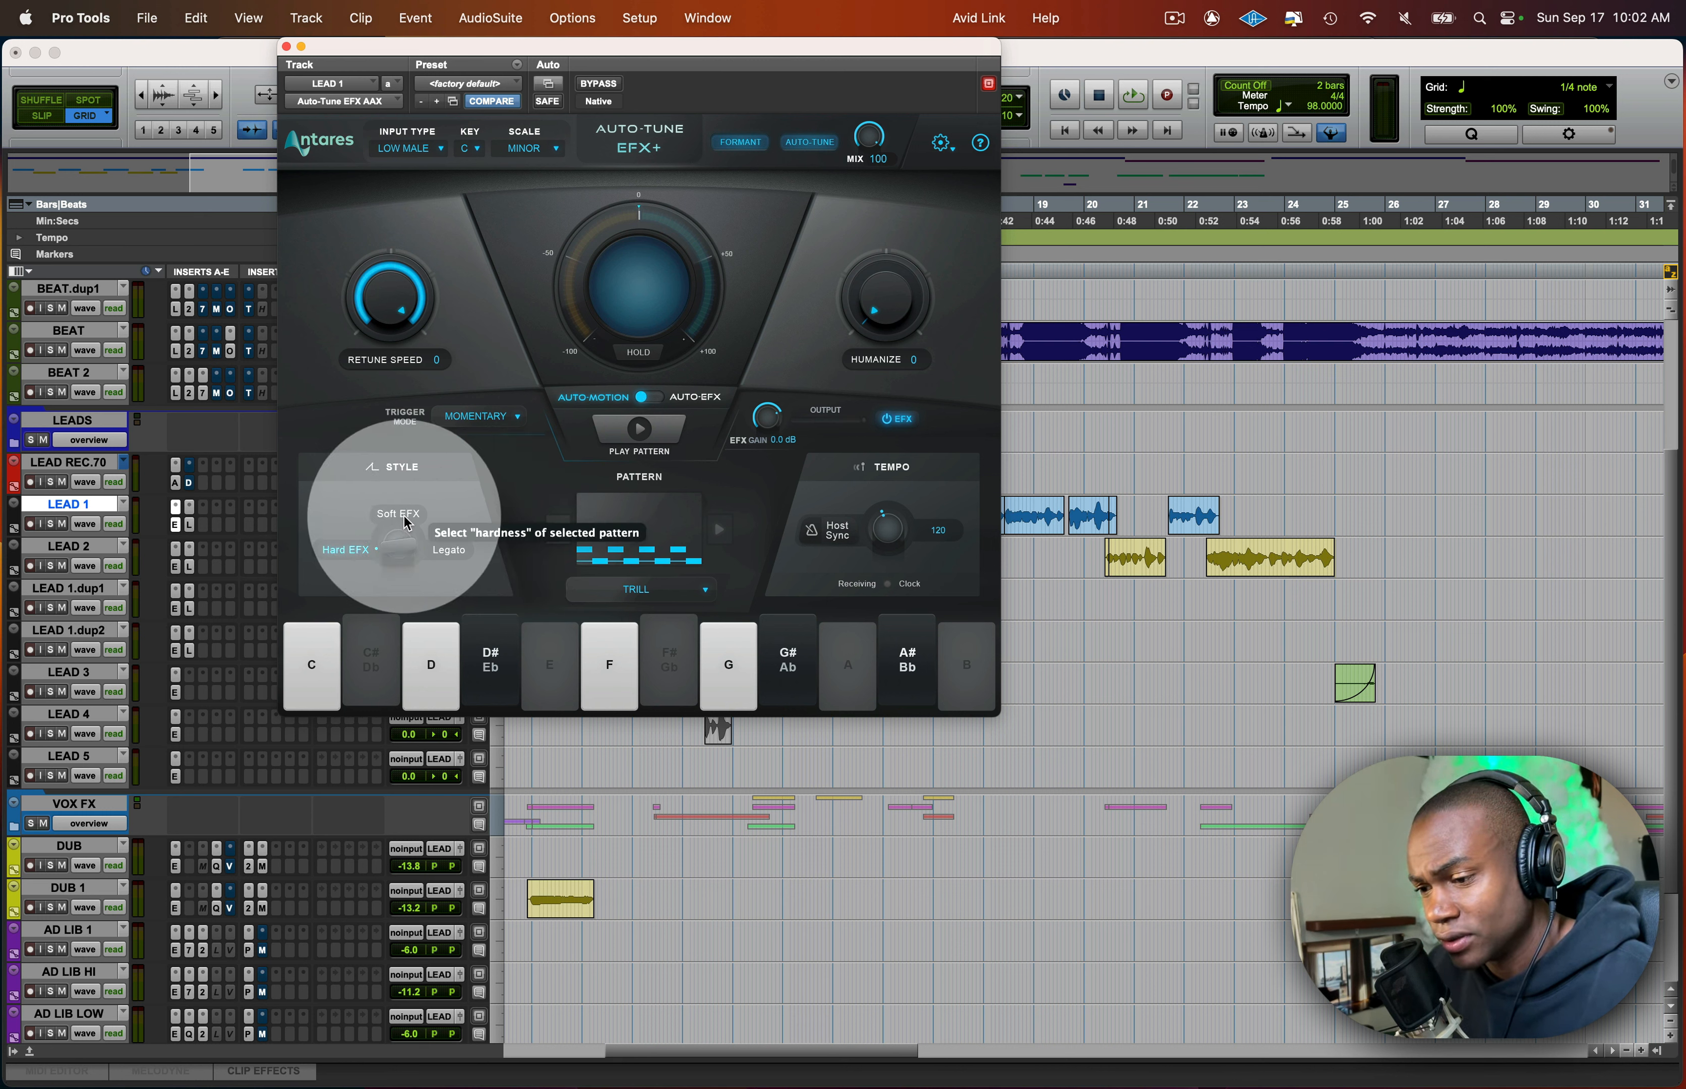
- Browse the available Auto-Motion patterns and keep Trill selected
left_click(402, 545)
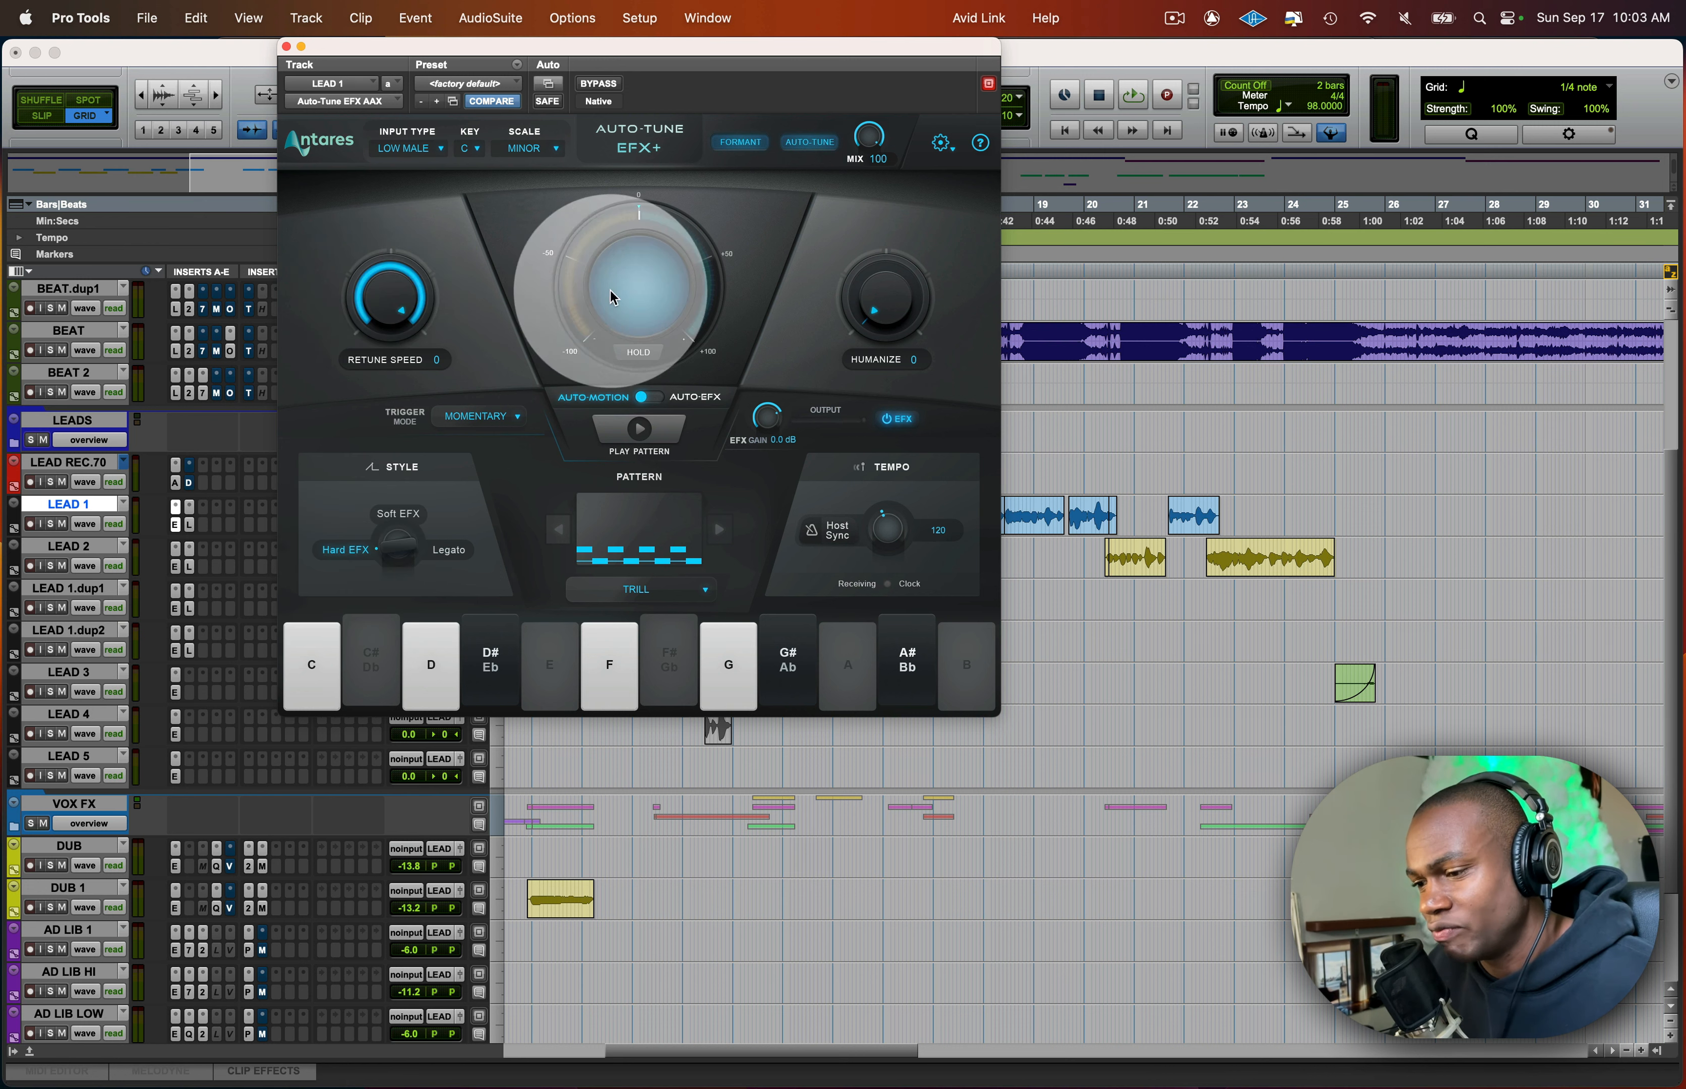
left_click(638, 588)
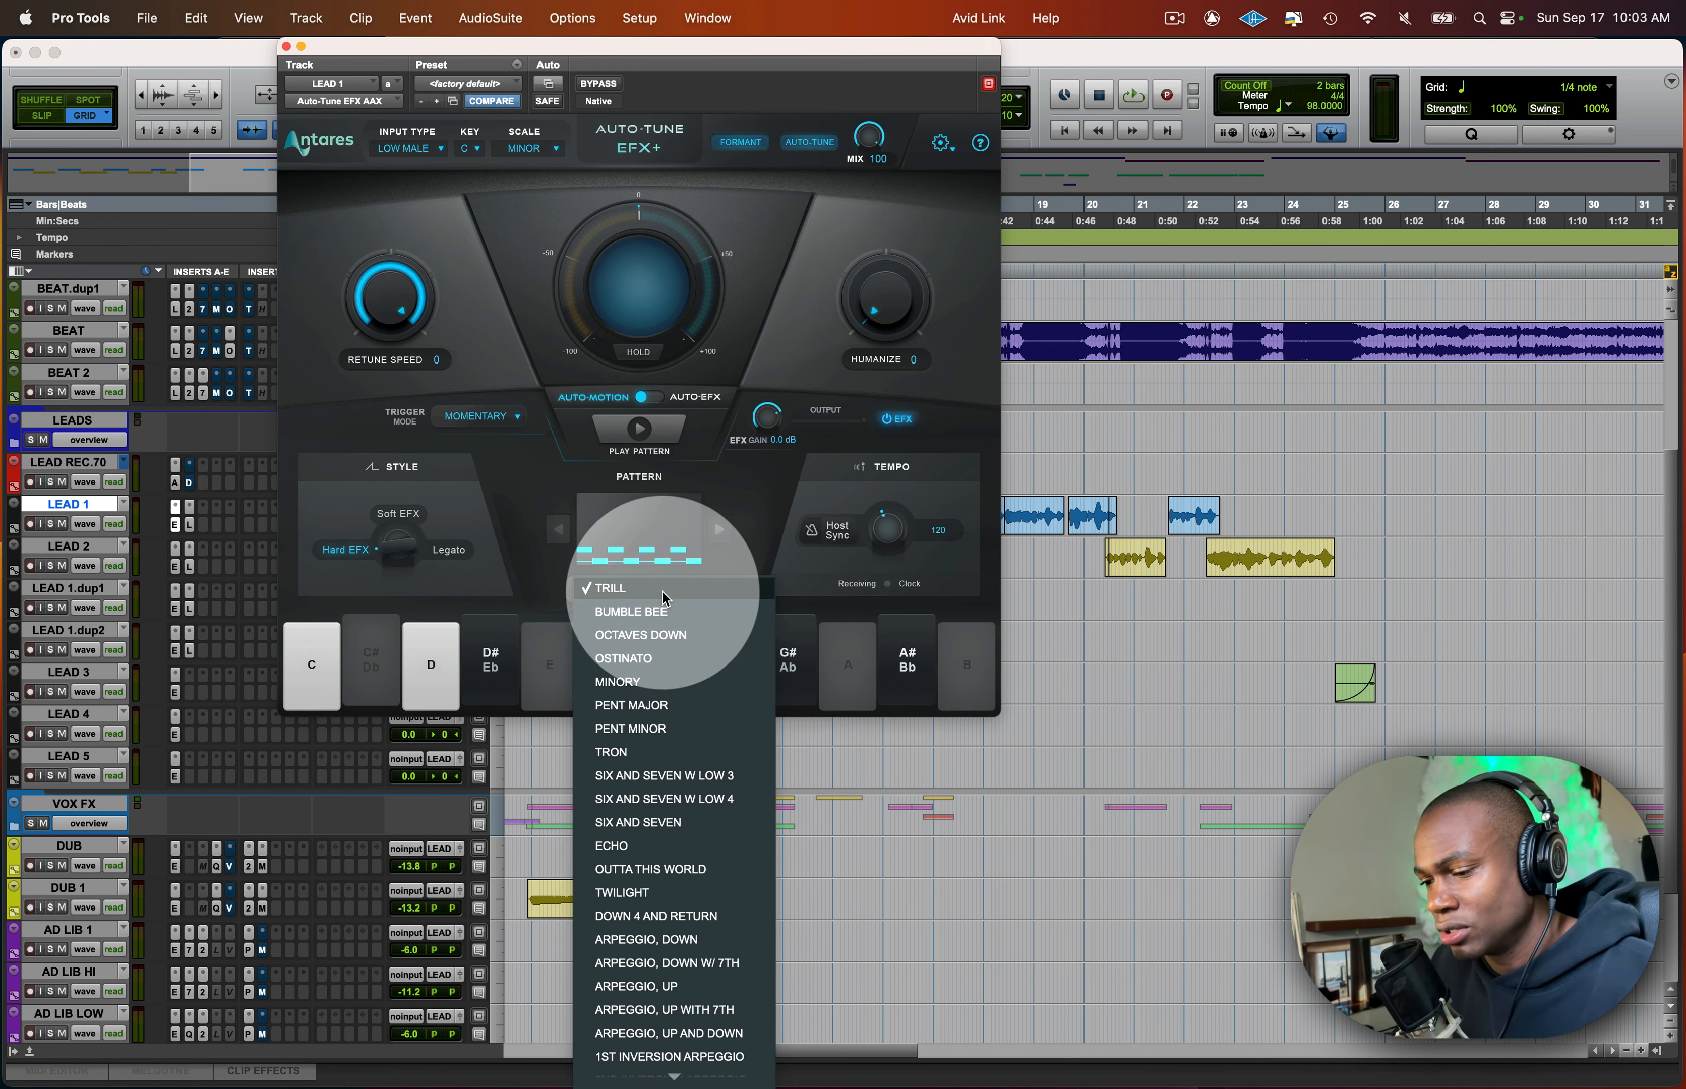
left_click(754, 500)
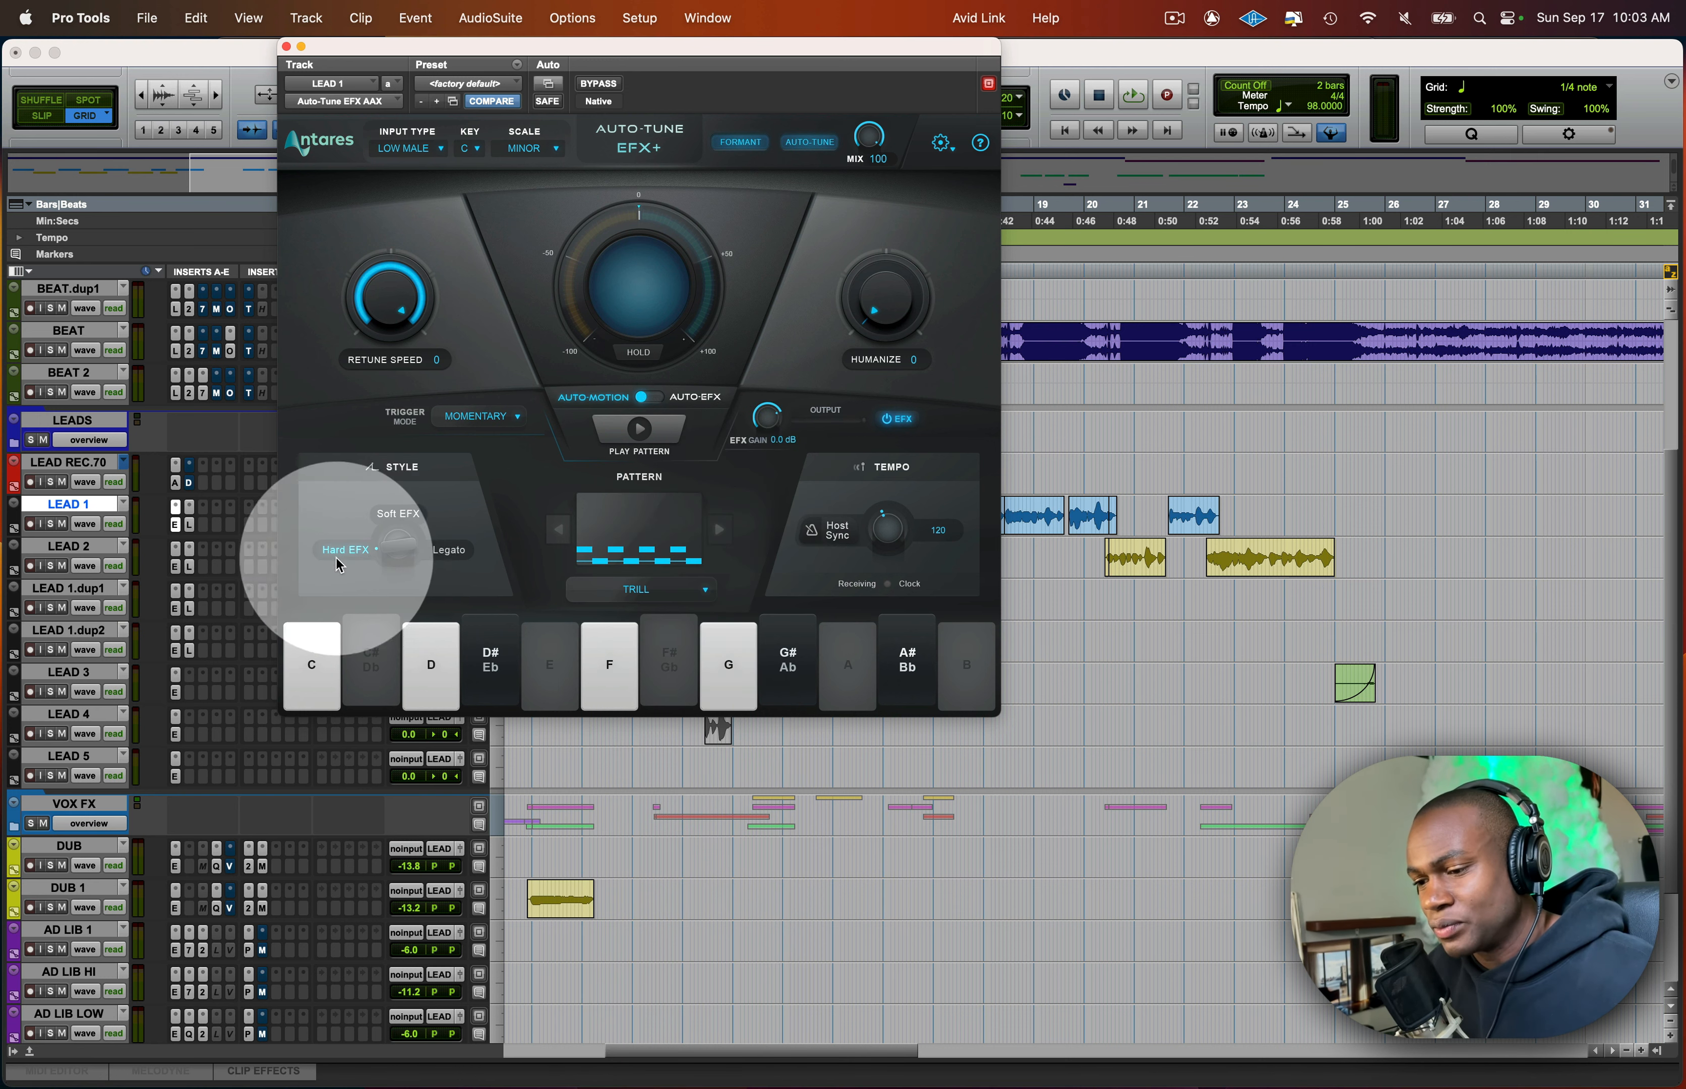
- Set the Auto-Motion pattern style to Legato and reposition the plug-in window clear of the transport display
left_click_drag(495, 42, 275, 42)
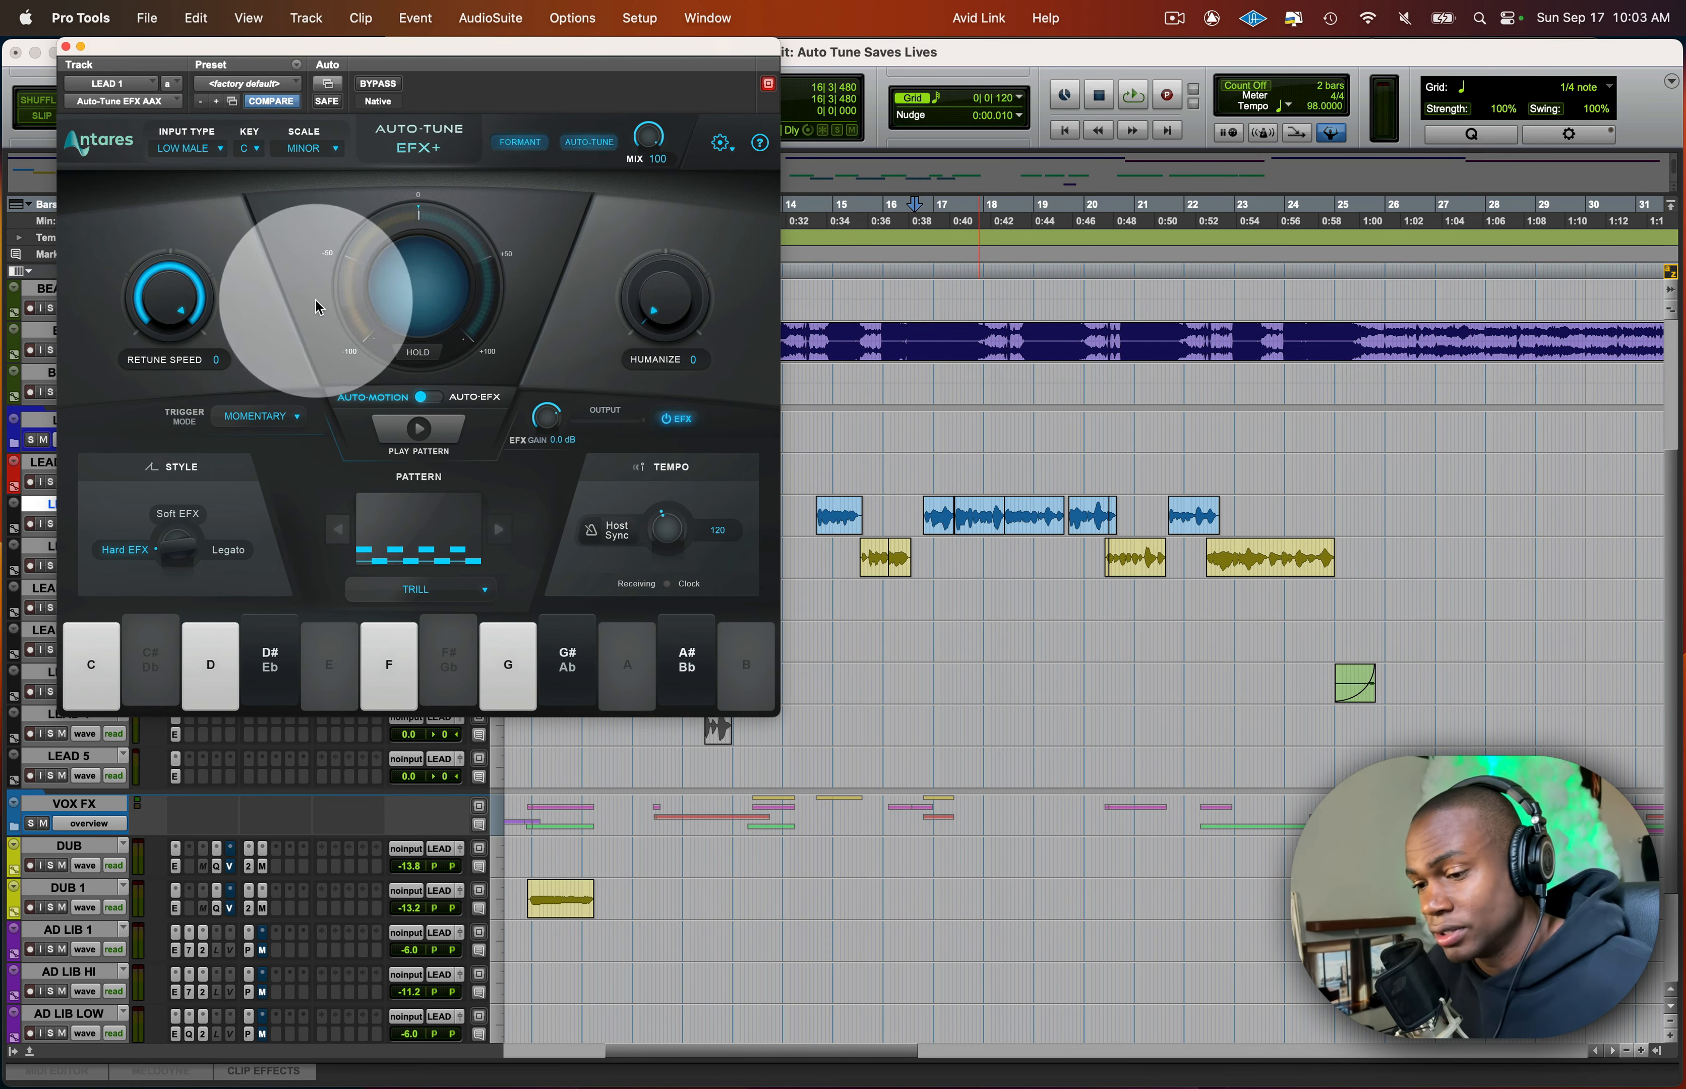
left_click(190, 550)
left_click(223, 564)
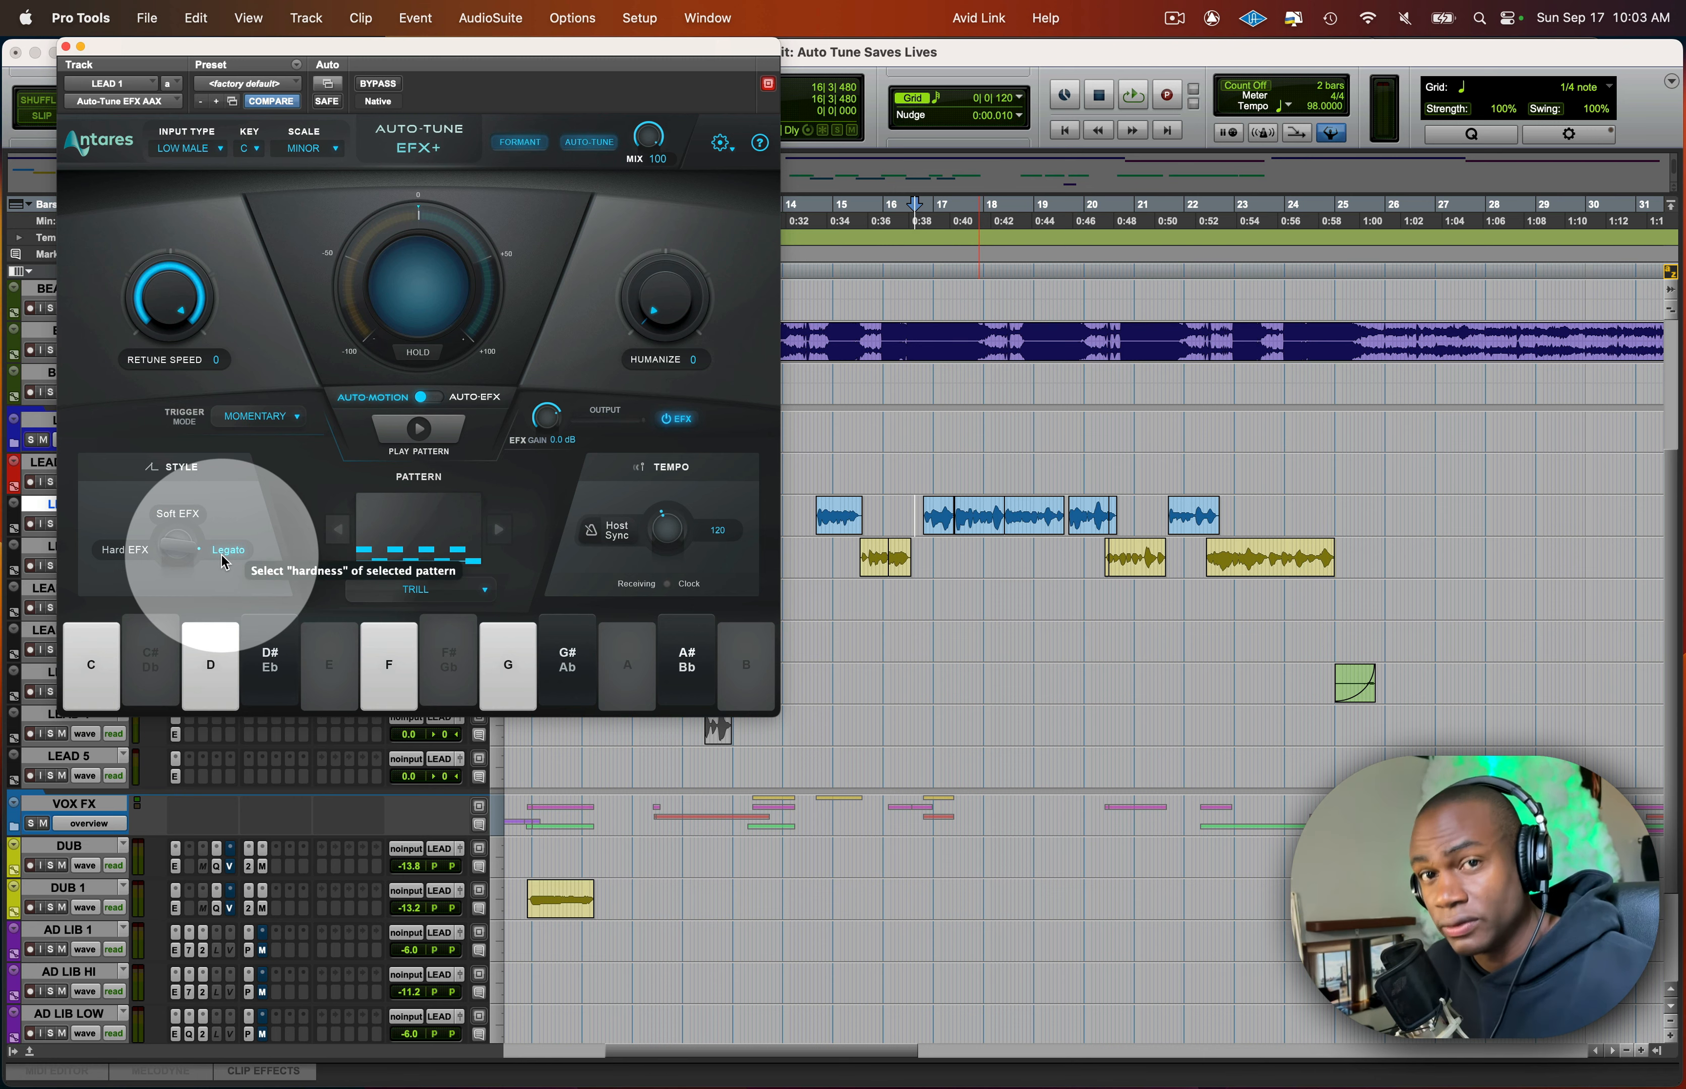
left_click_drag(526, 52, 758, 251)
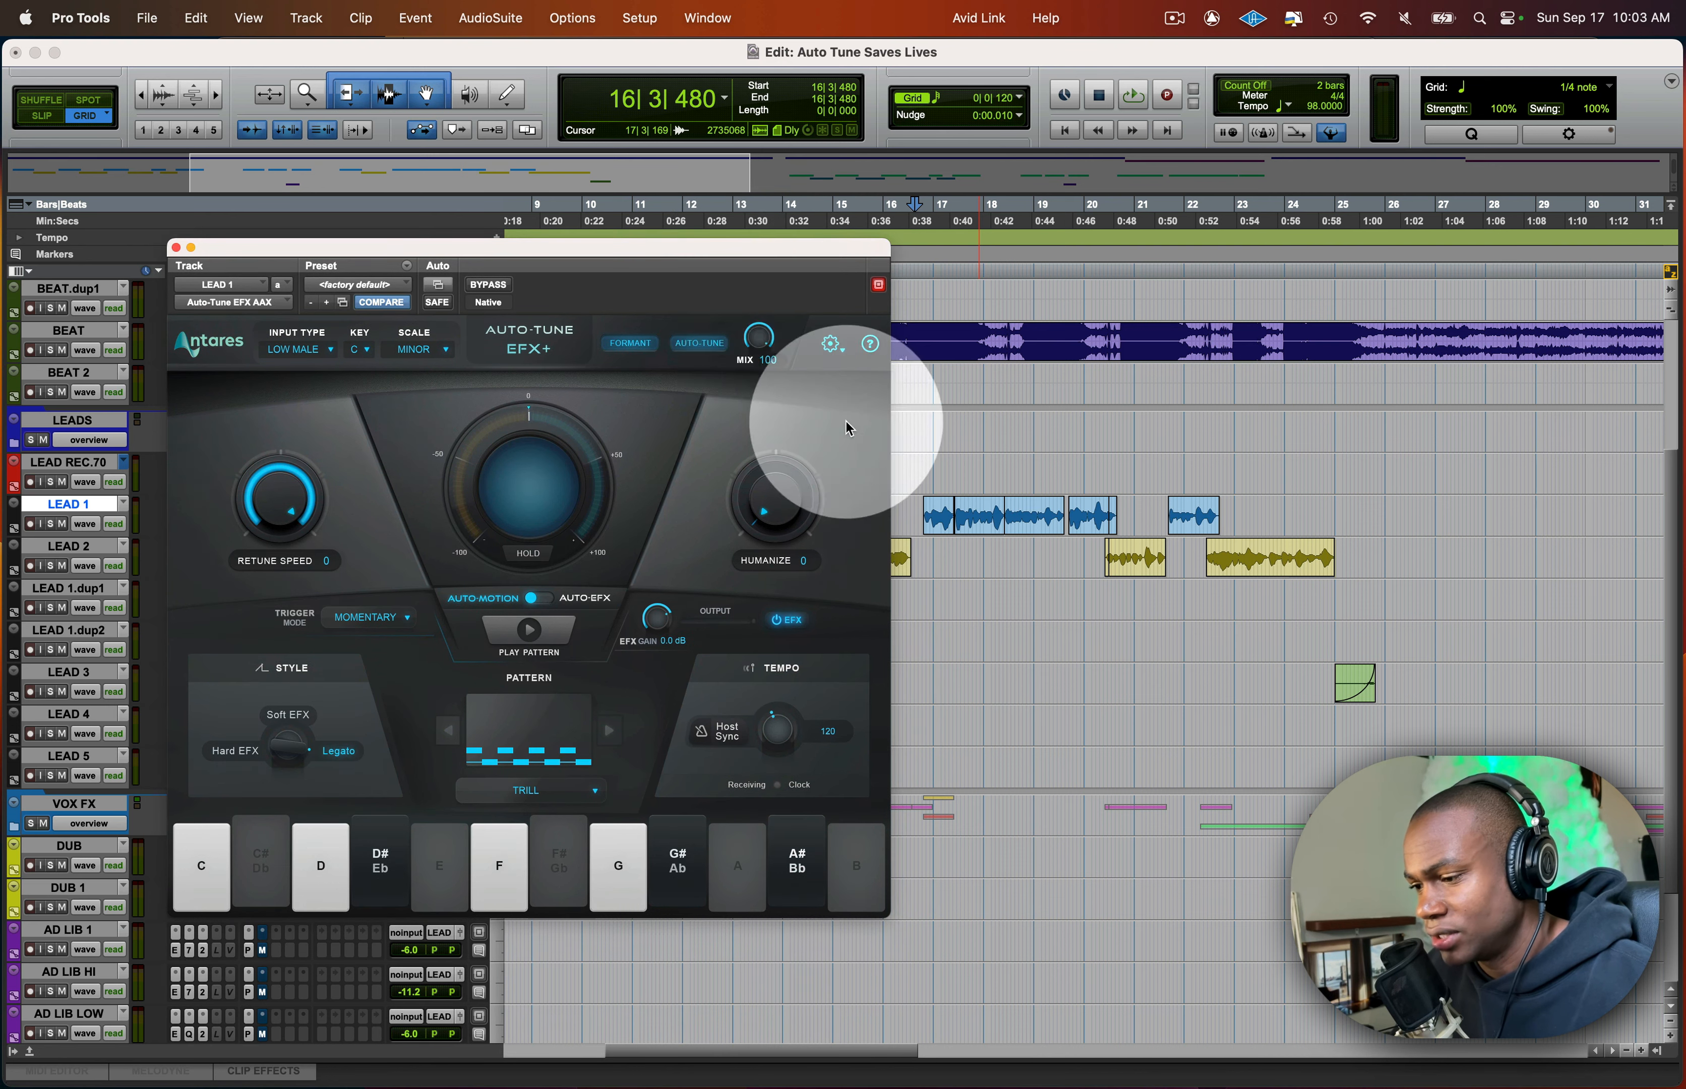
- Solo LEAD 1 and play from 16|3|480 to compare the Legato and Soft EFX styles, restarting playback for Soft EFX
key("shift+s")
key("space")
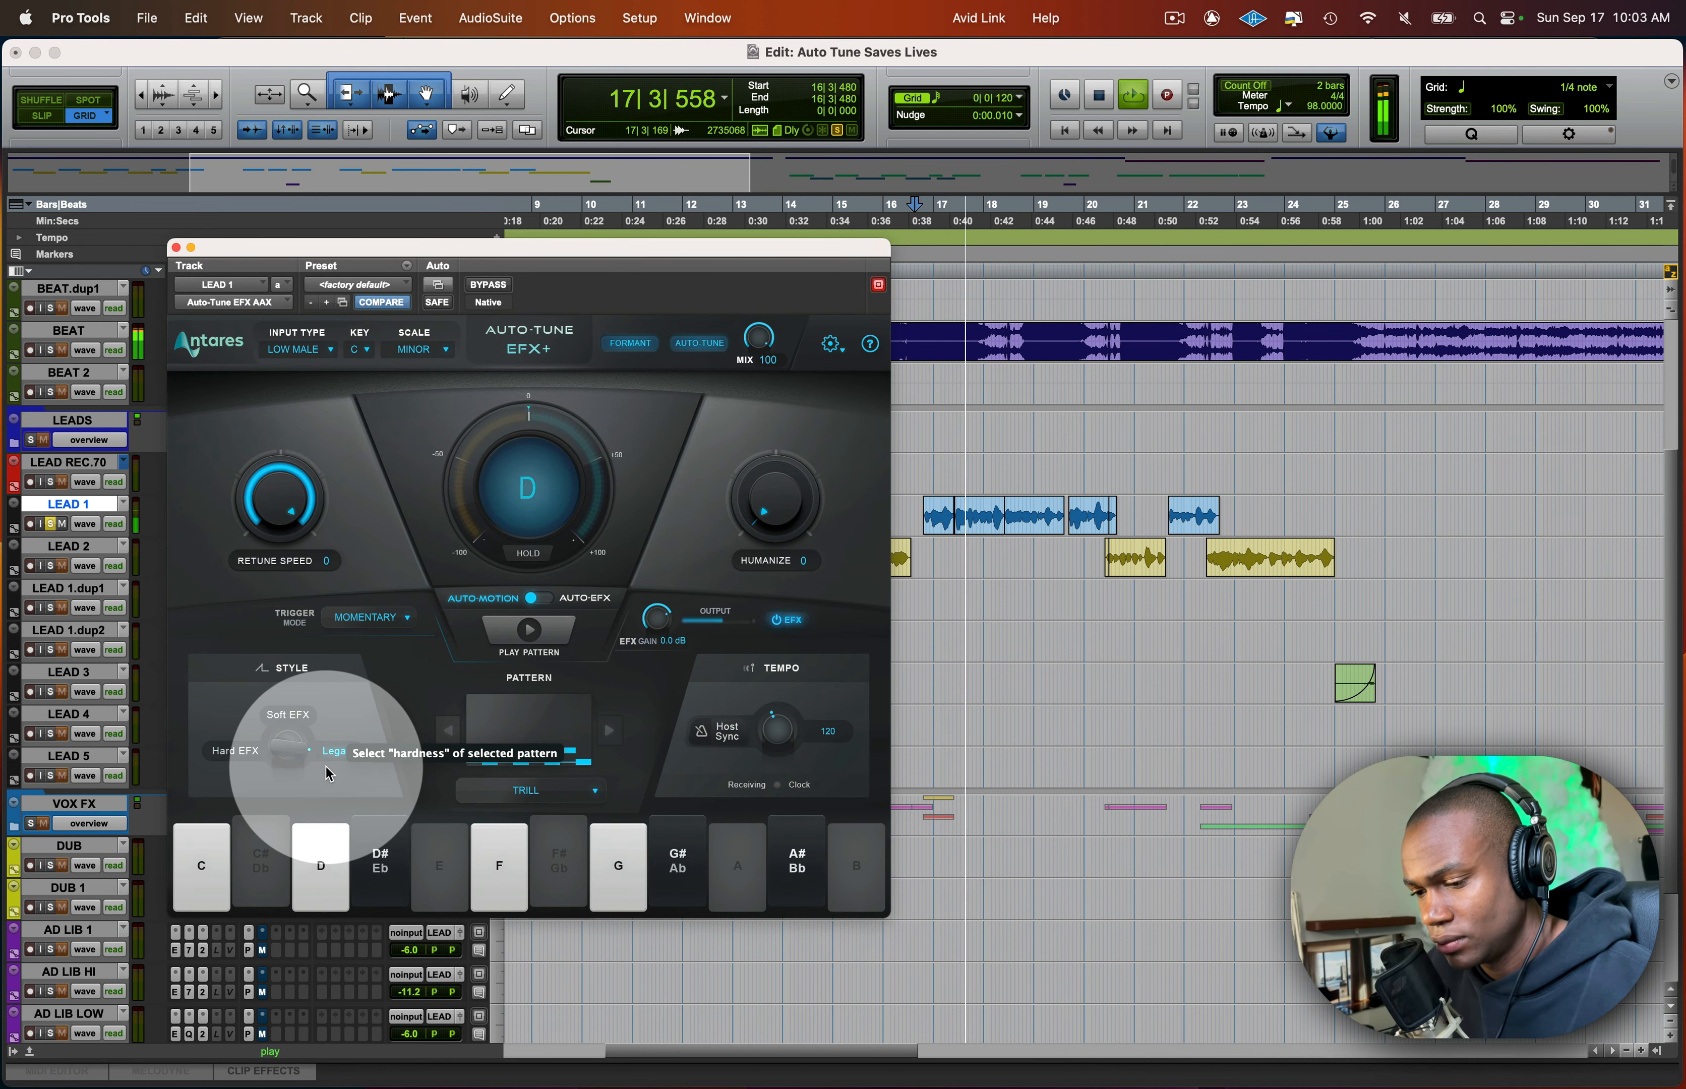
left_click(287, 714)
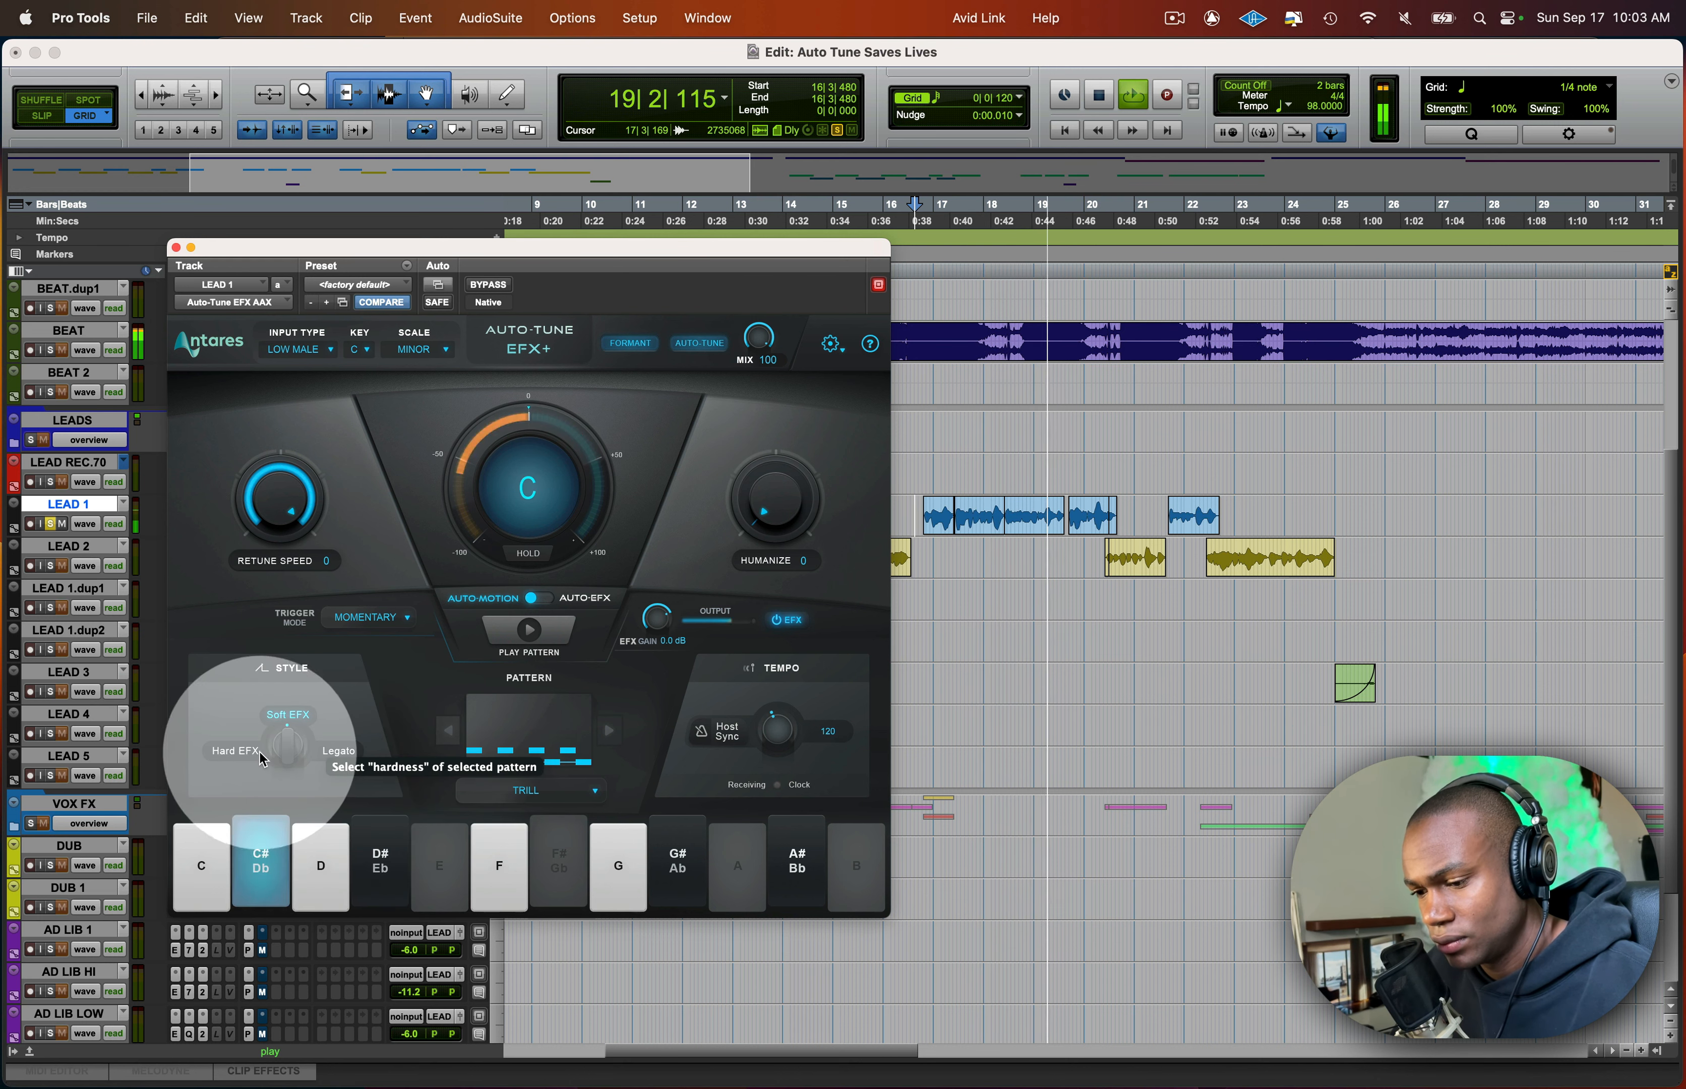
key("space")
key("space")
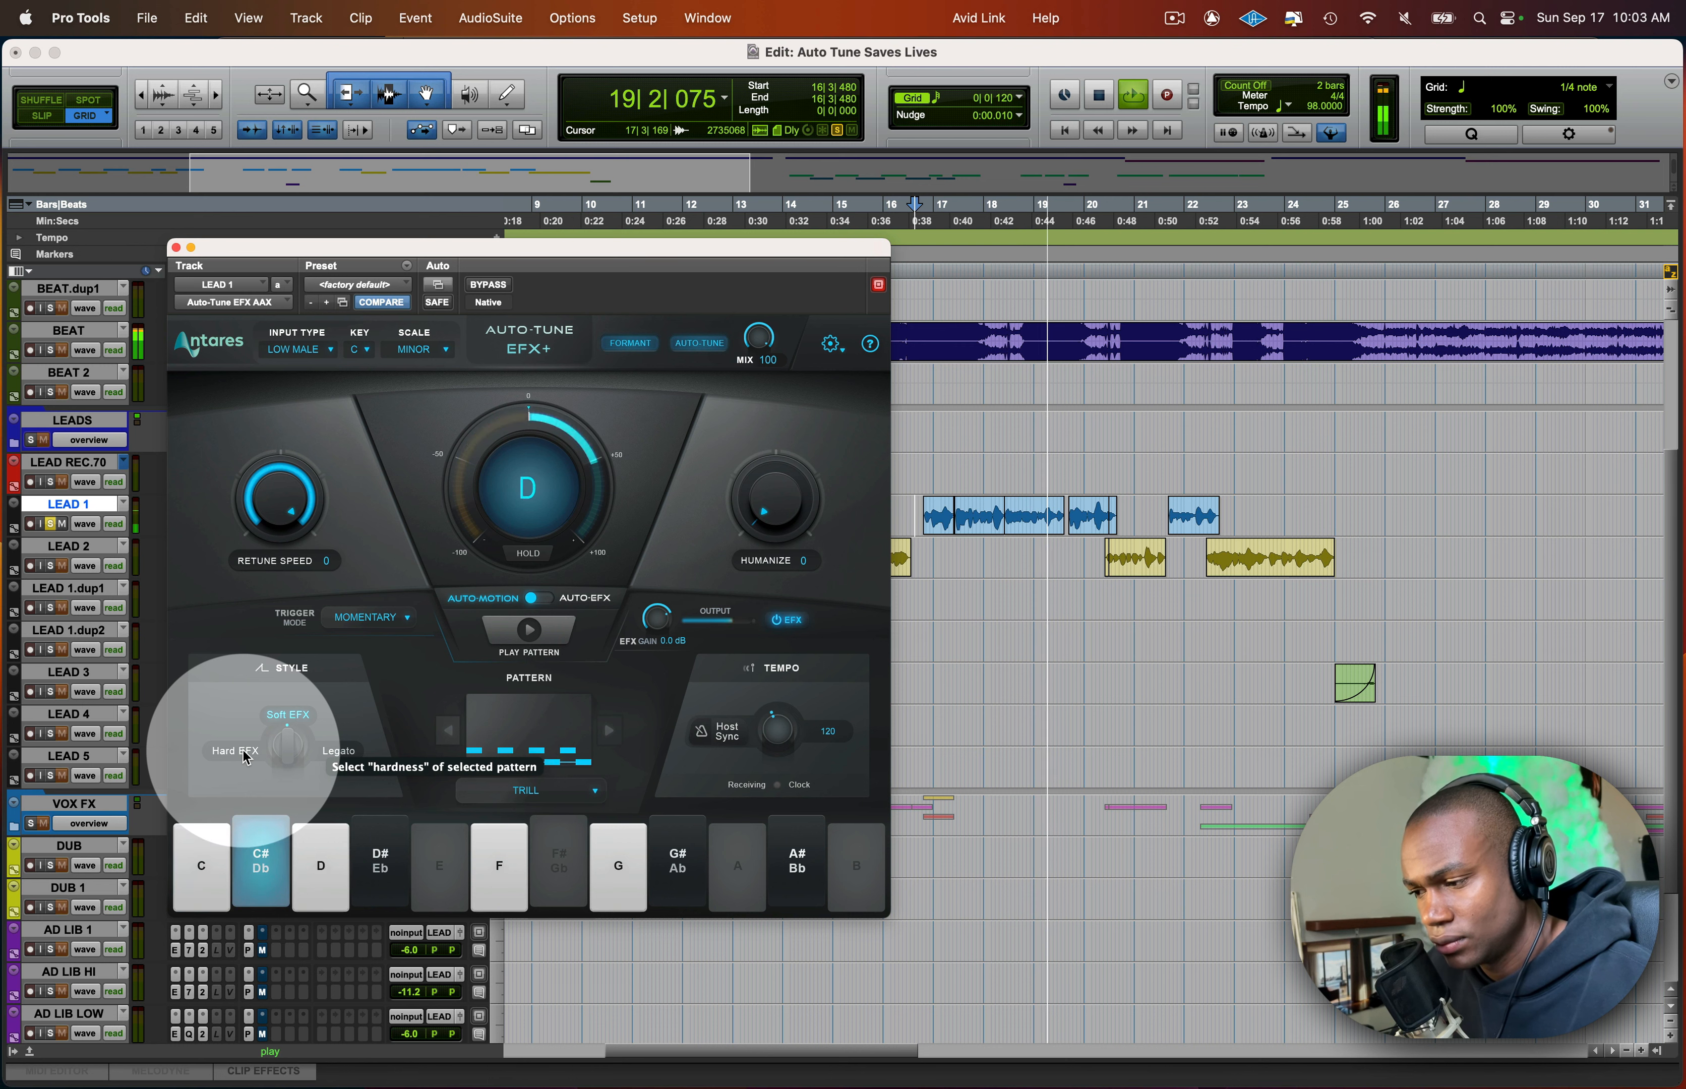
- Set the pattern style to Hard EFX, audition it from 16|3|480, and stop playback
left_click(236, 751)
key("space")
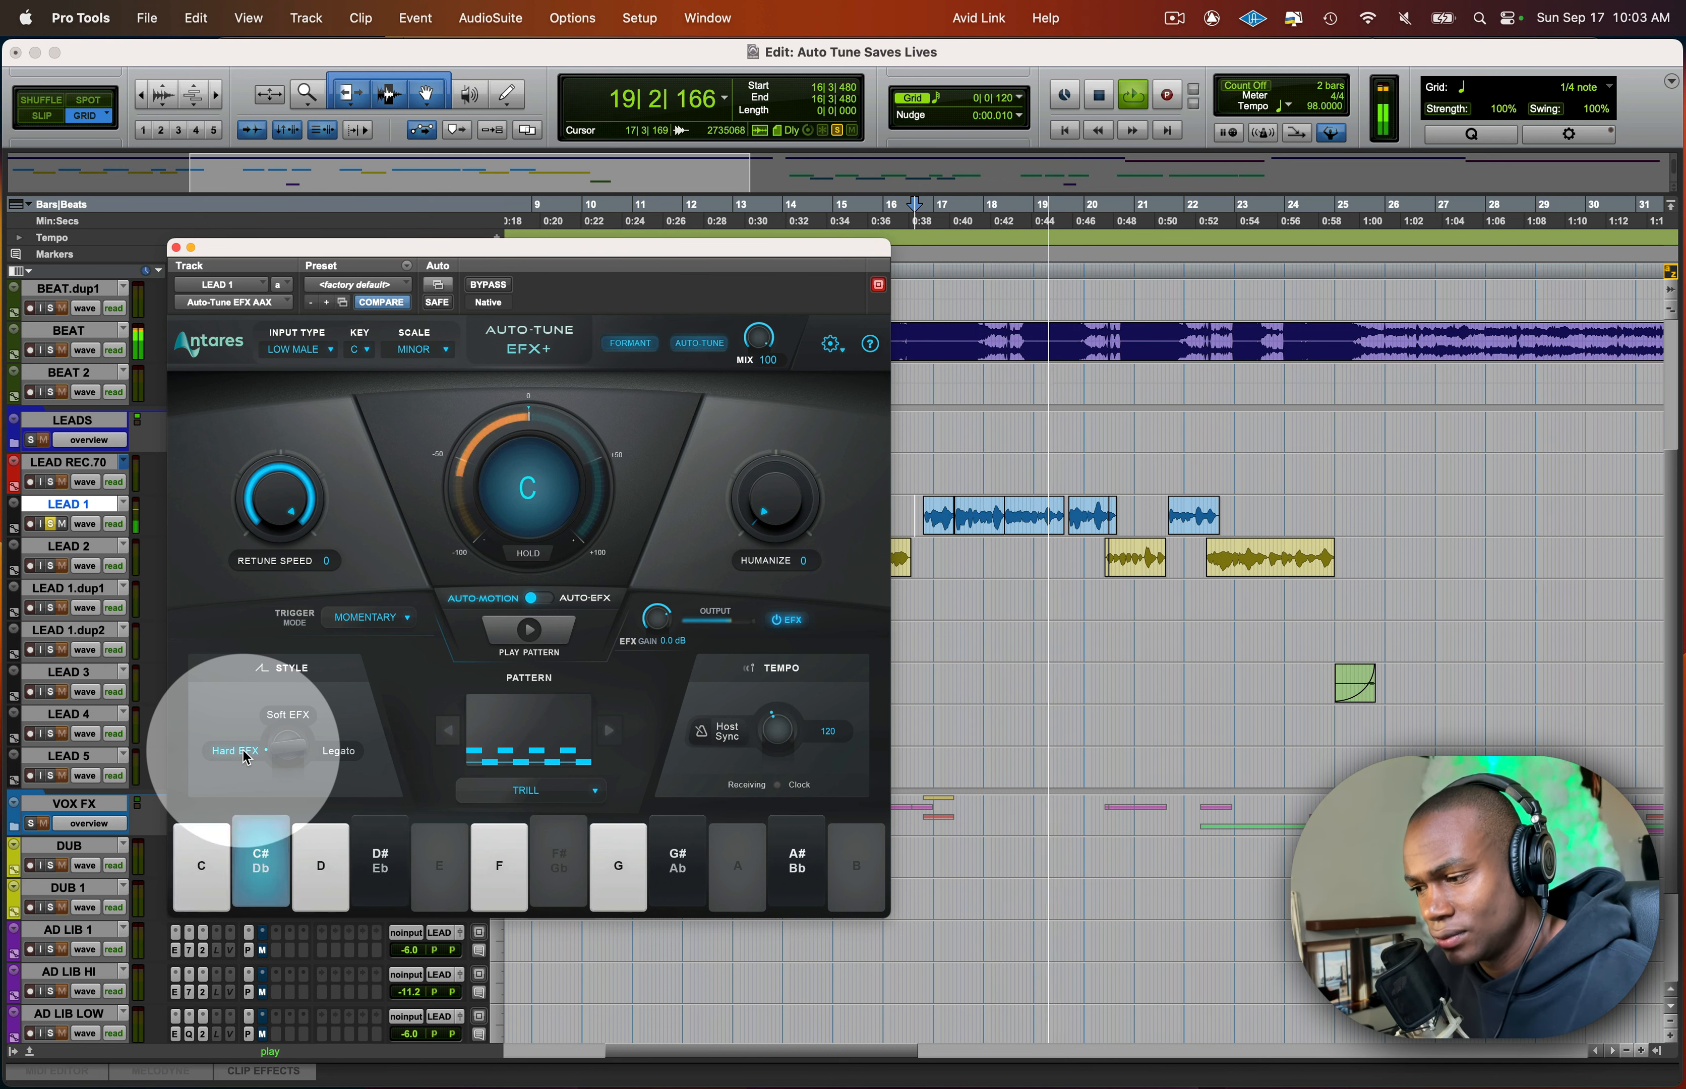
key("space")
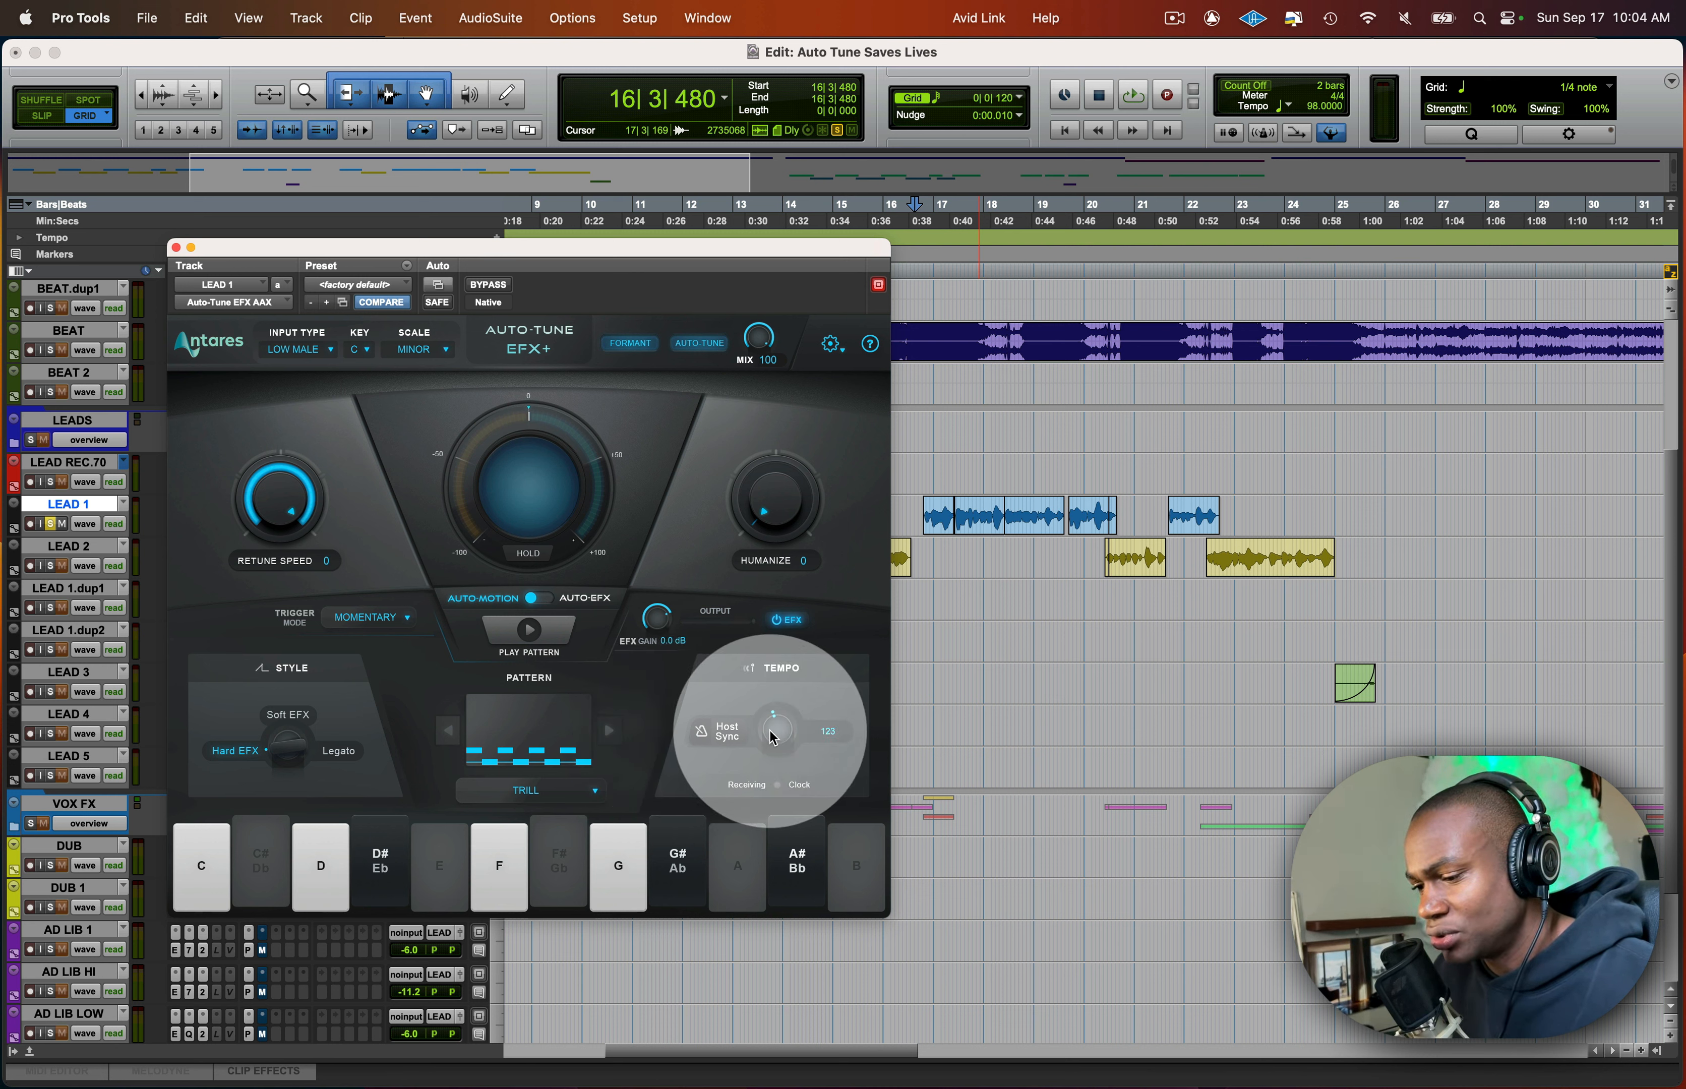
- Enable Host Sync for the Auto-Motion tempo, then move and close the Auto-Tune EFX+ window
left_click(699, 735)
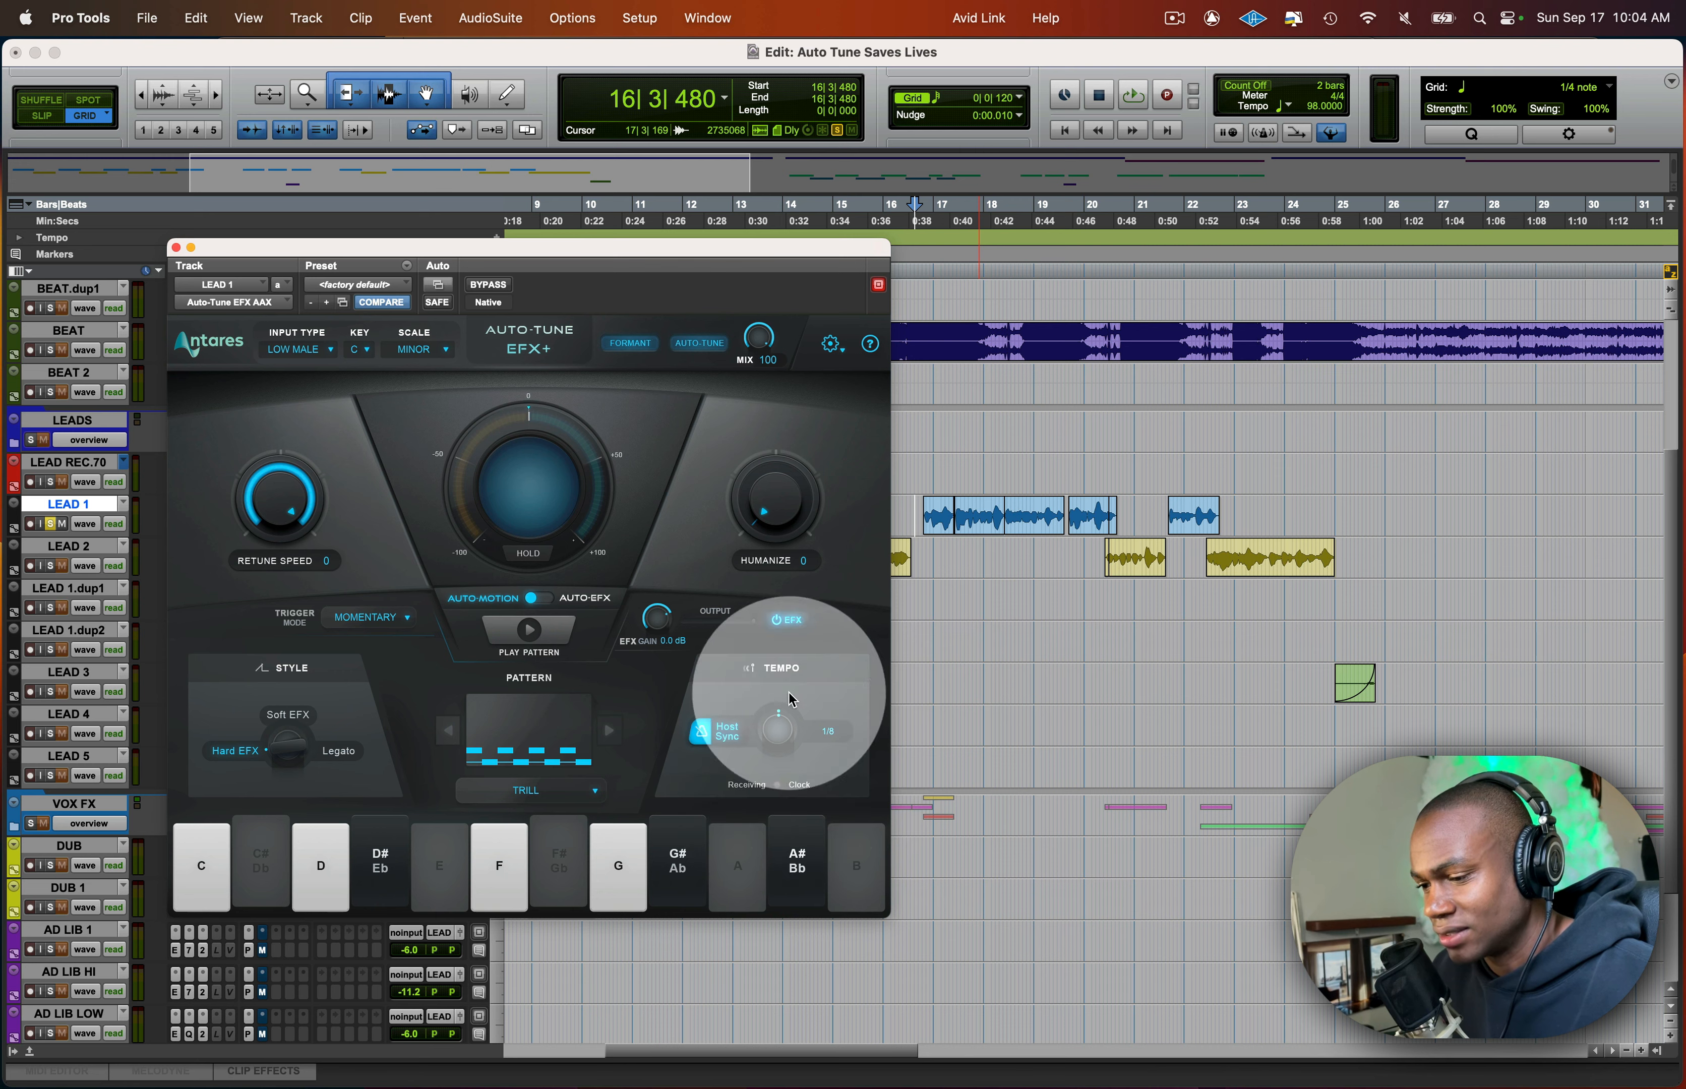
left_click_drag(654, 243, 887, 146)
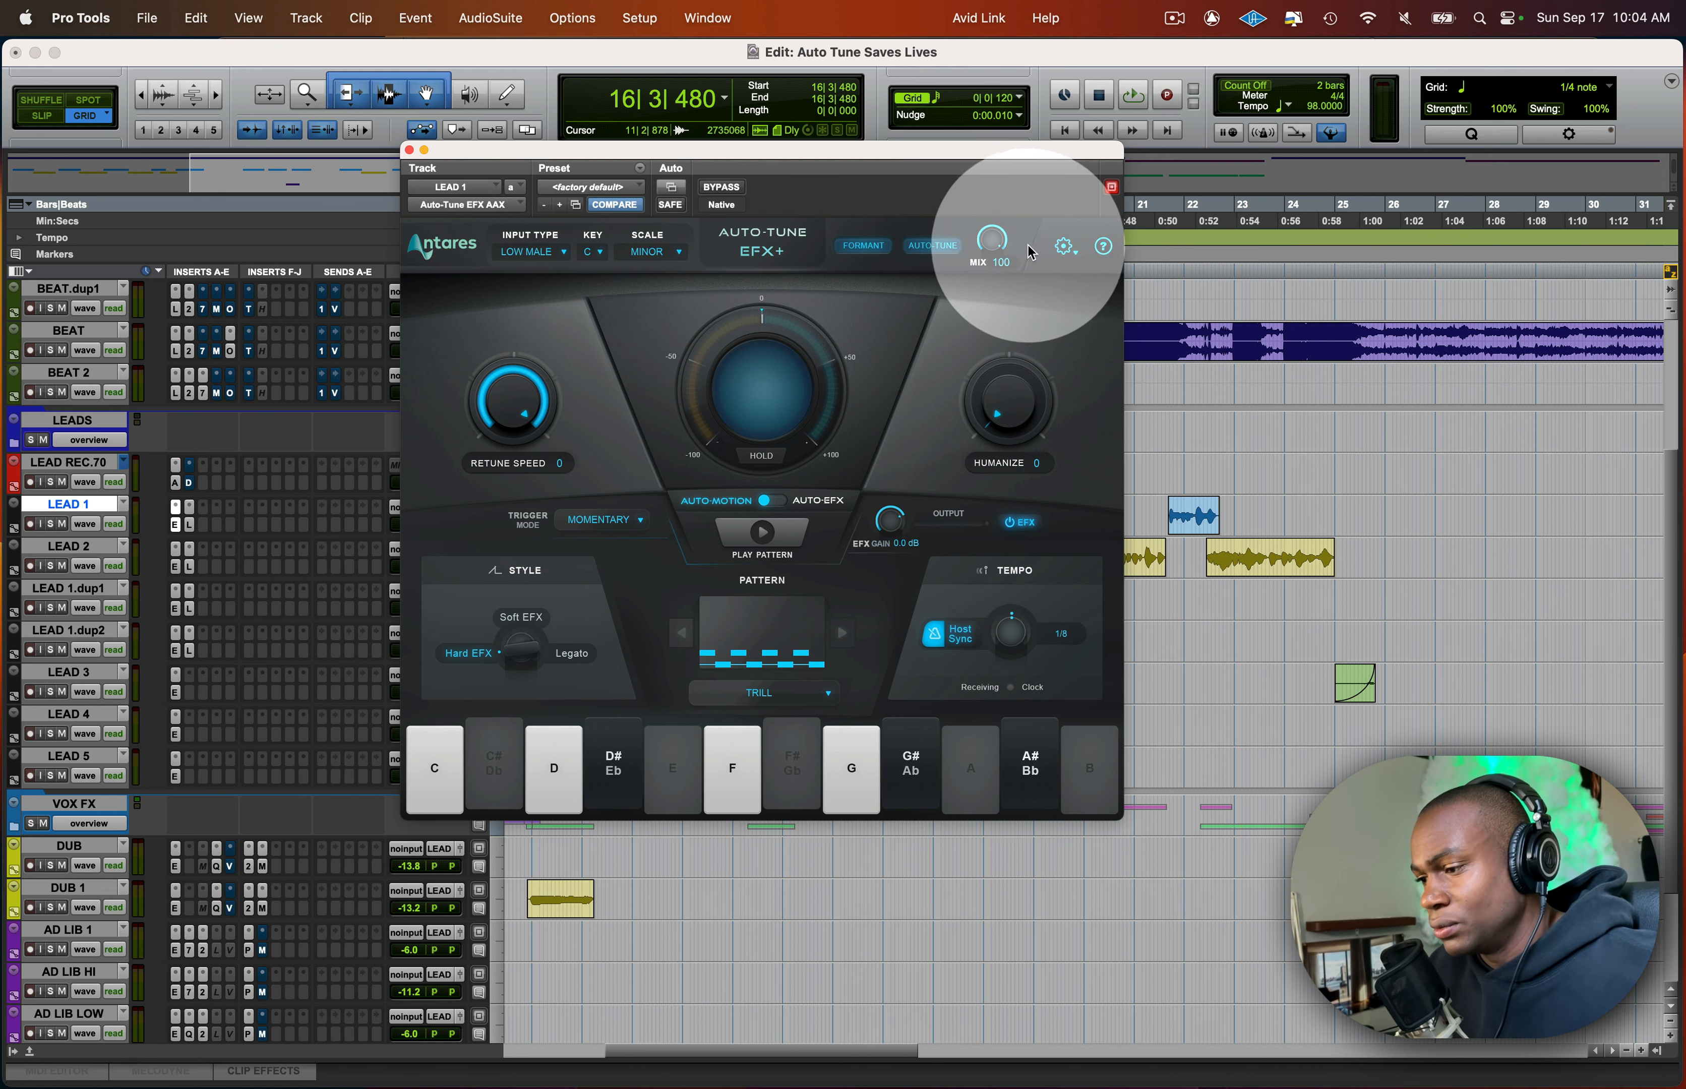
left_click(409, 151)
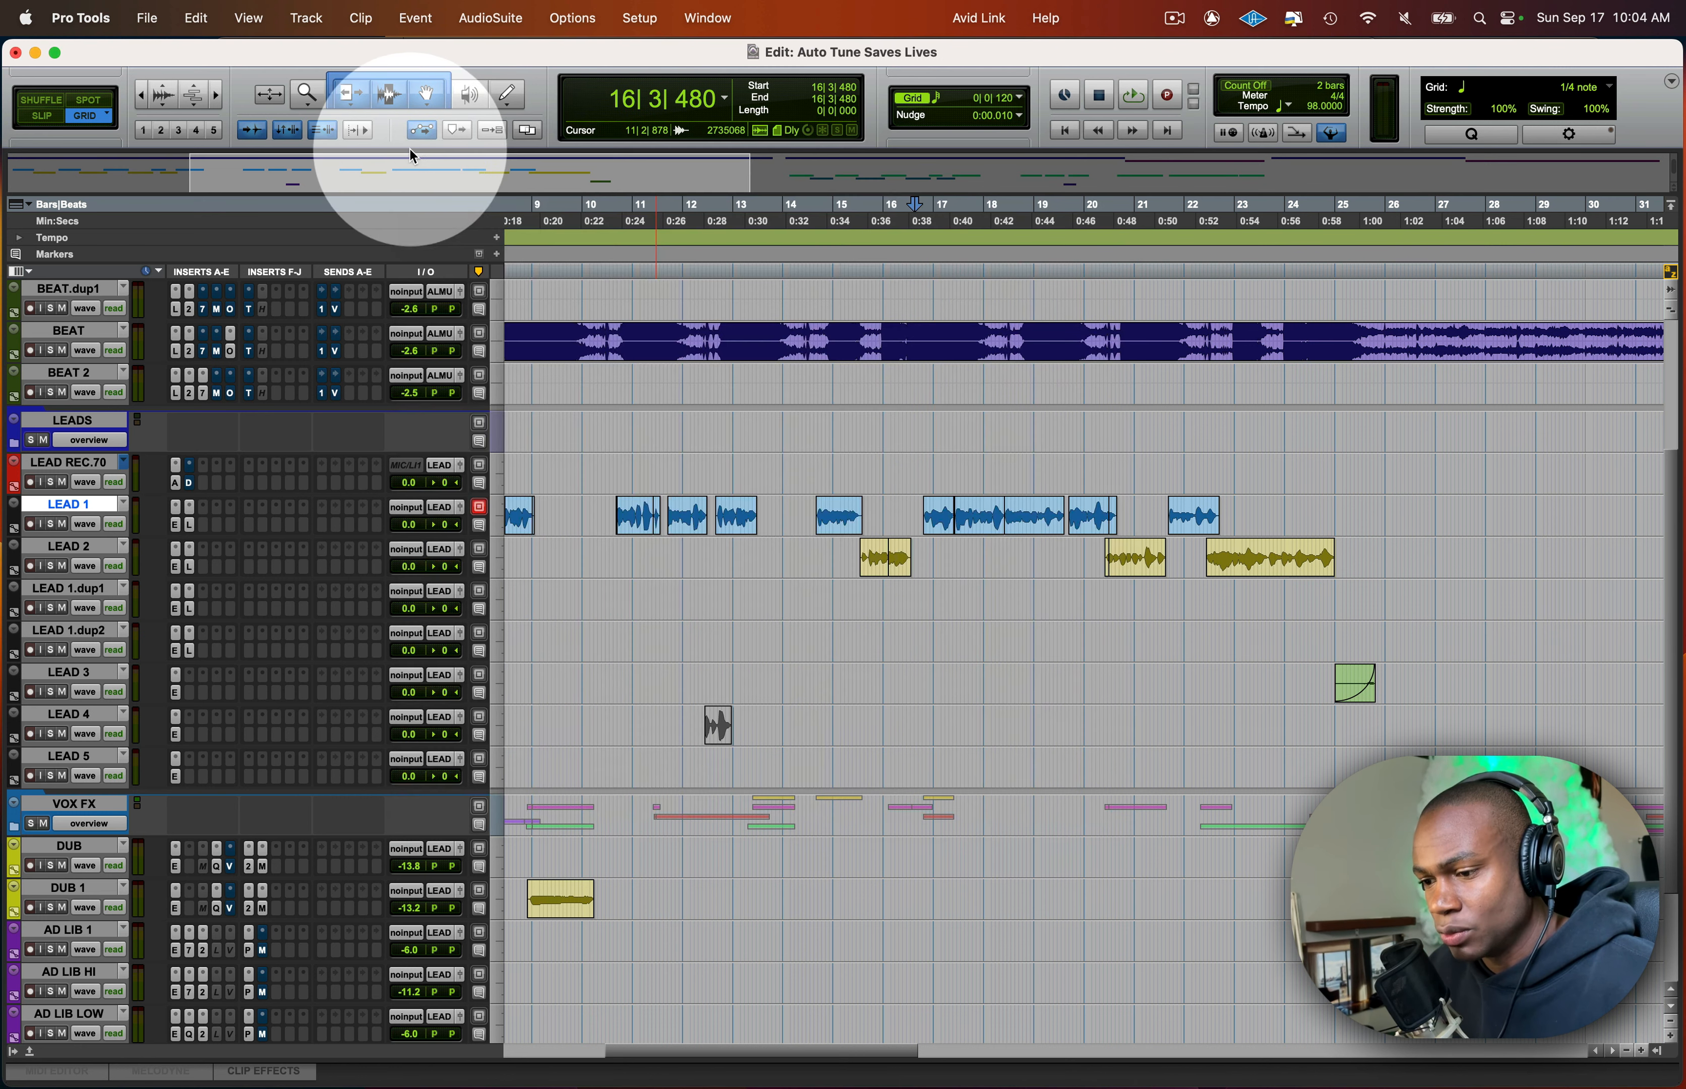
- Open Auto-Tune Artist on LEAD REC.70 and check its latency setting and the session's Delay Compensation option
left_click(175, 482)
left_click_drag(859, 152, 649, 60)
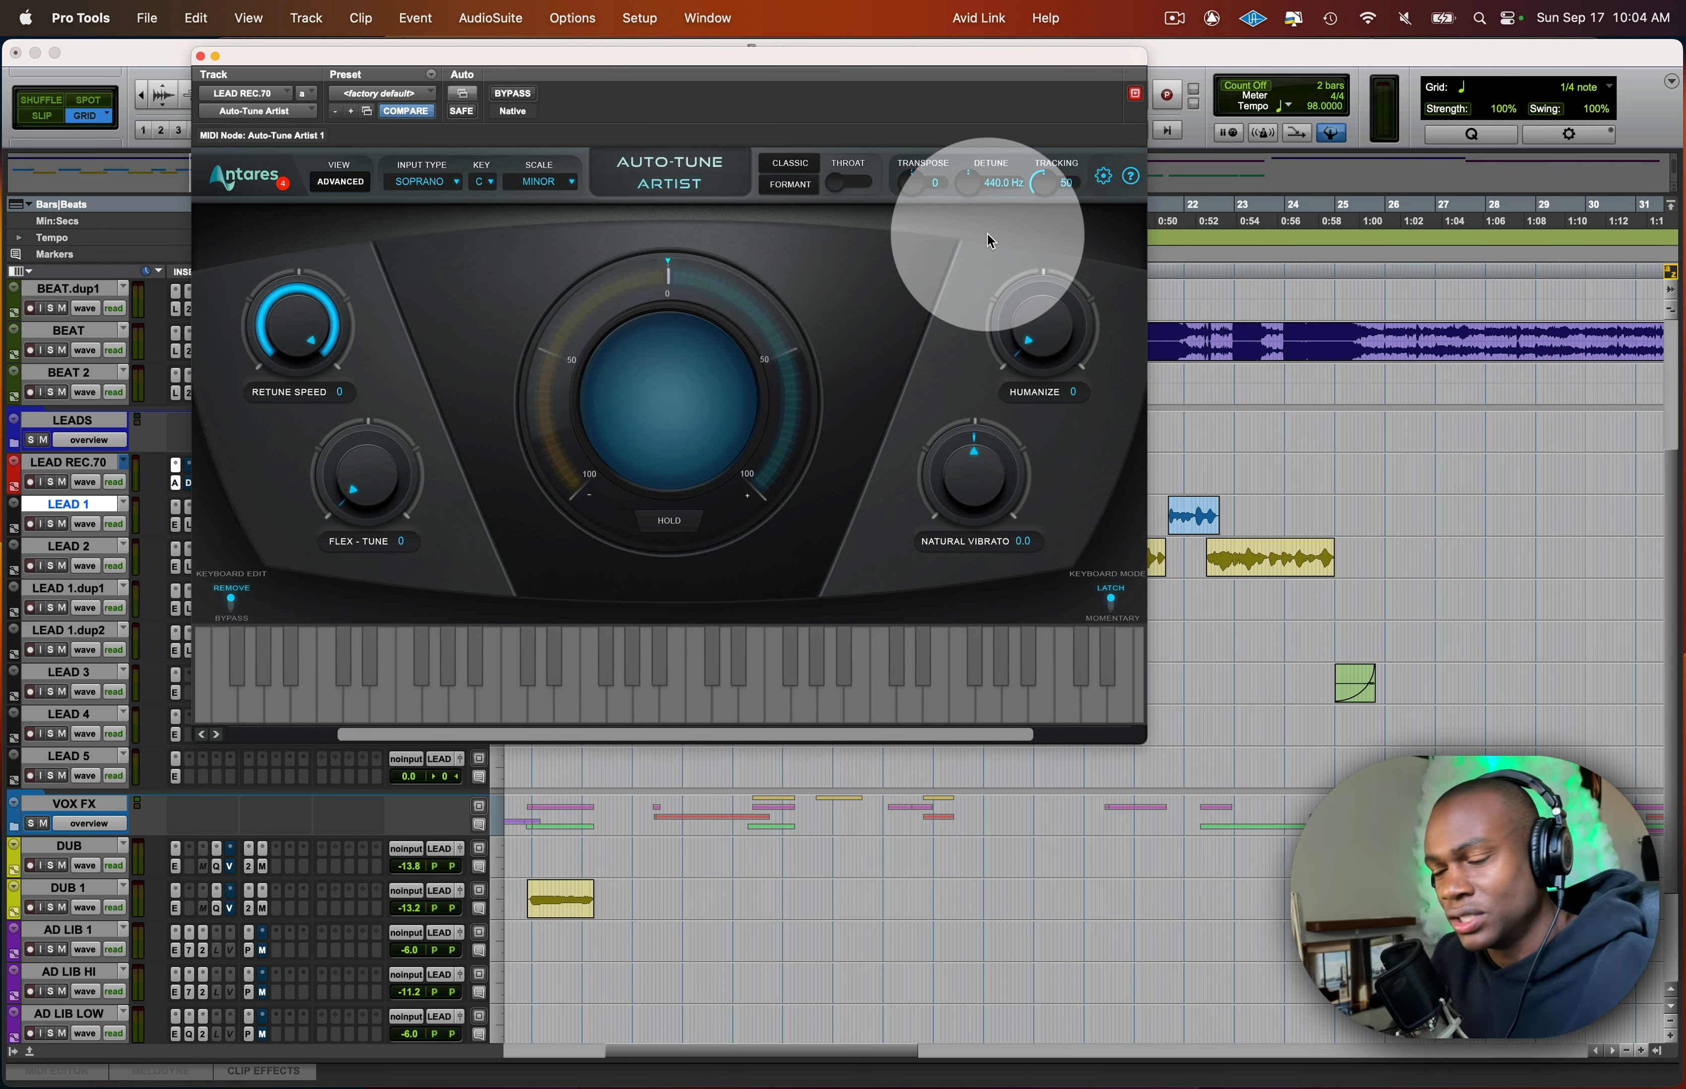
left_click(1102, 181)
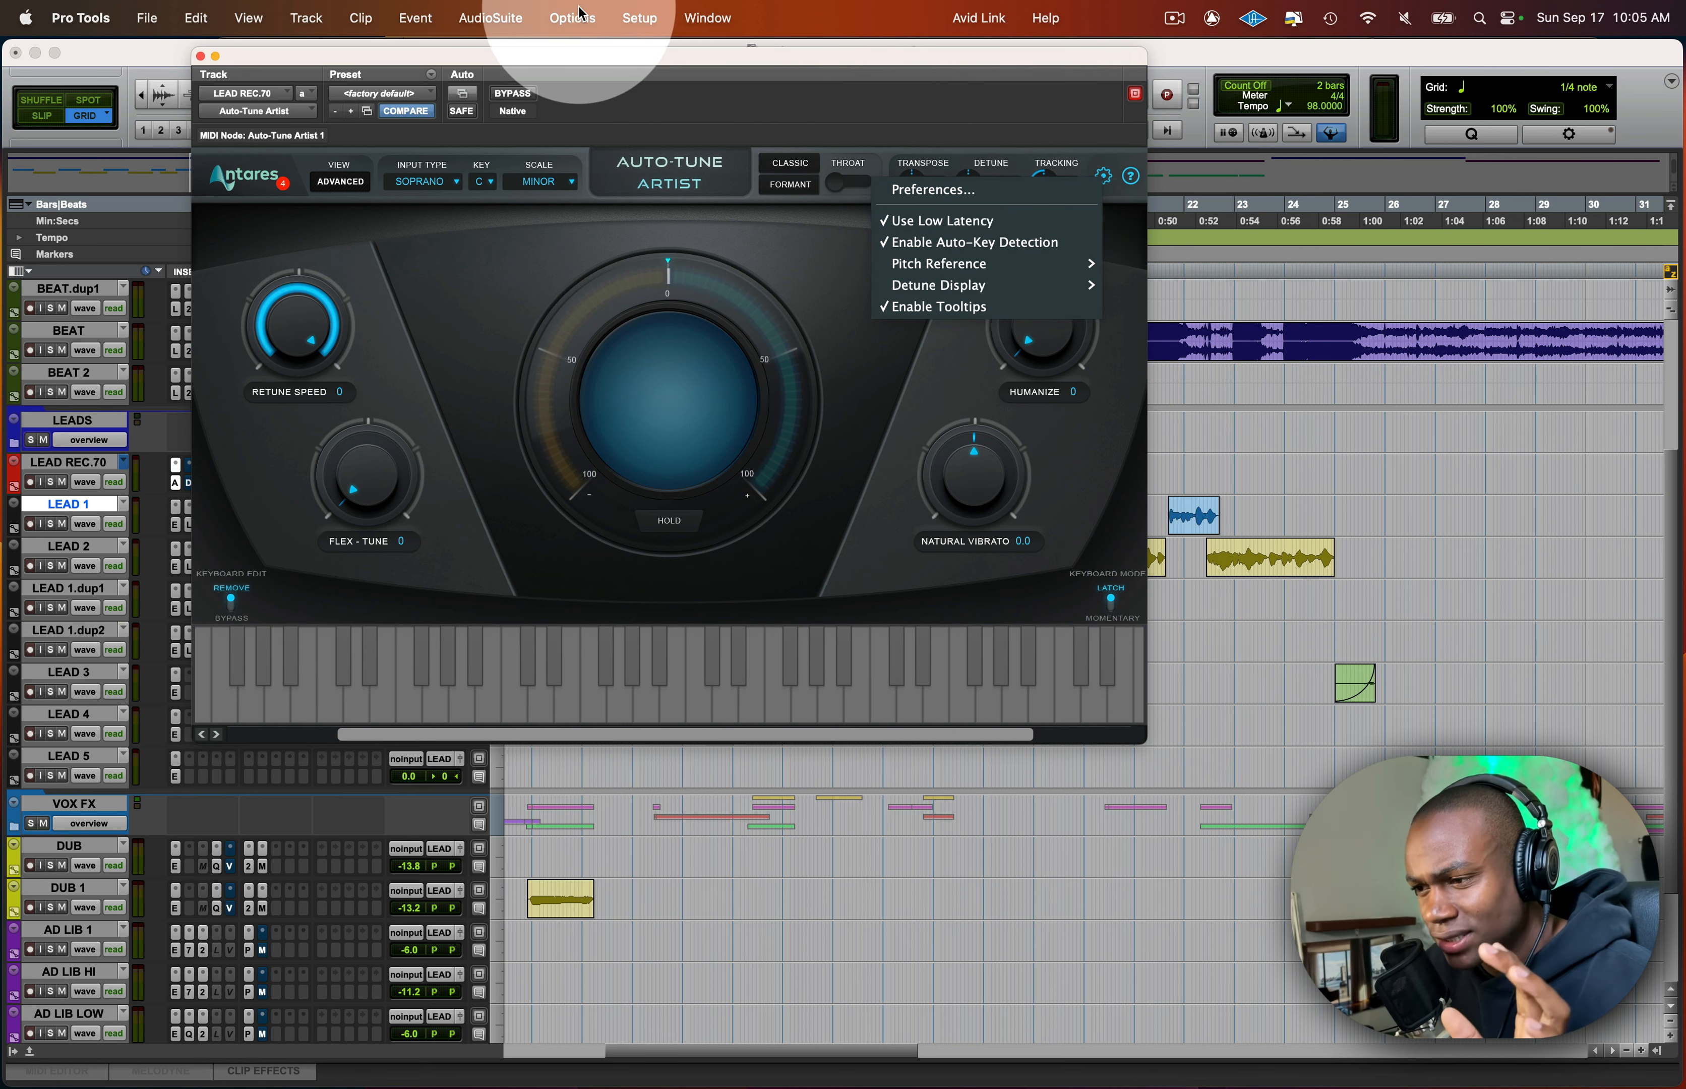
left_click(586, 26)
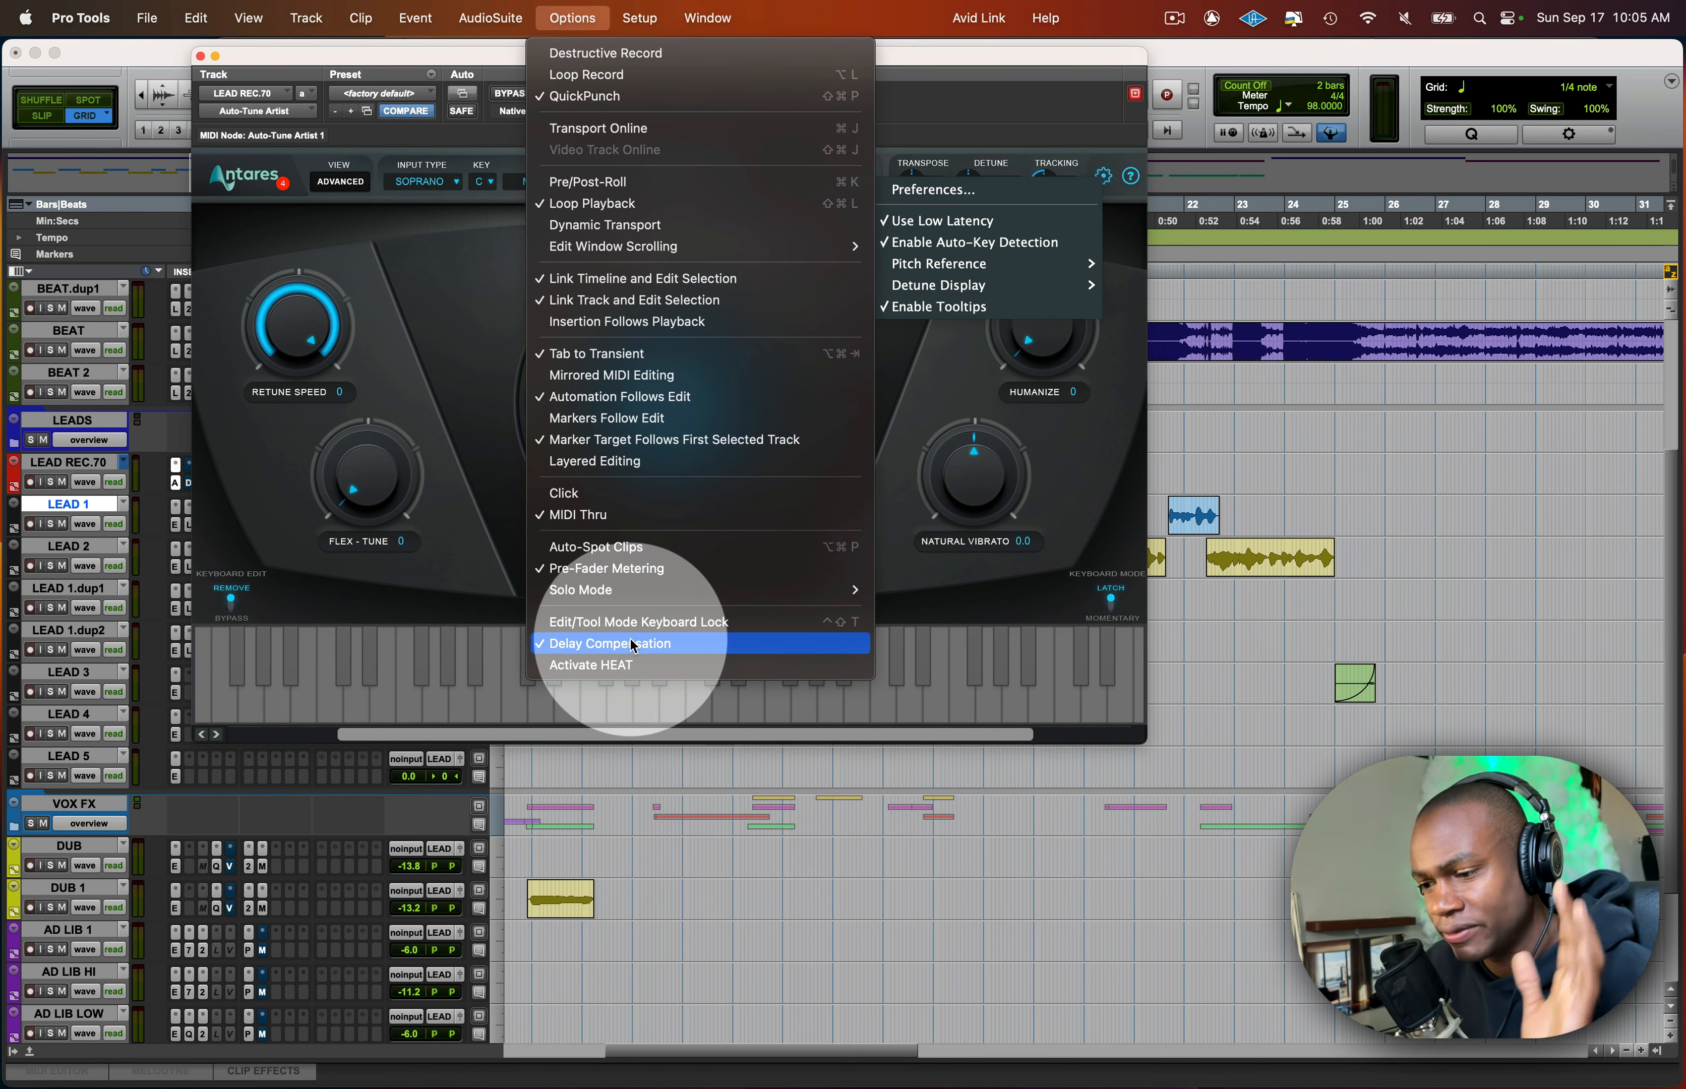
left_click(497, 522)
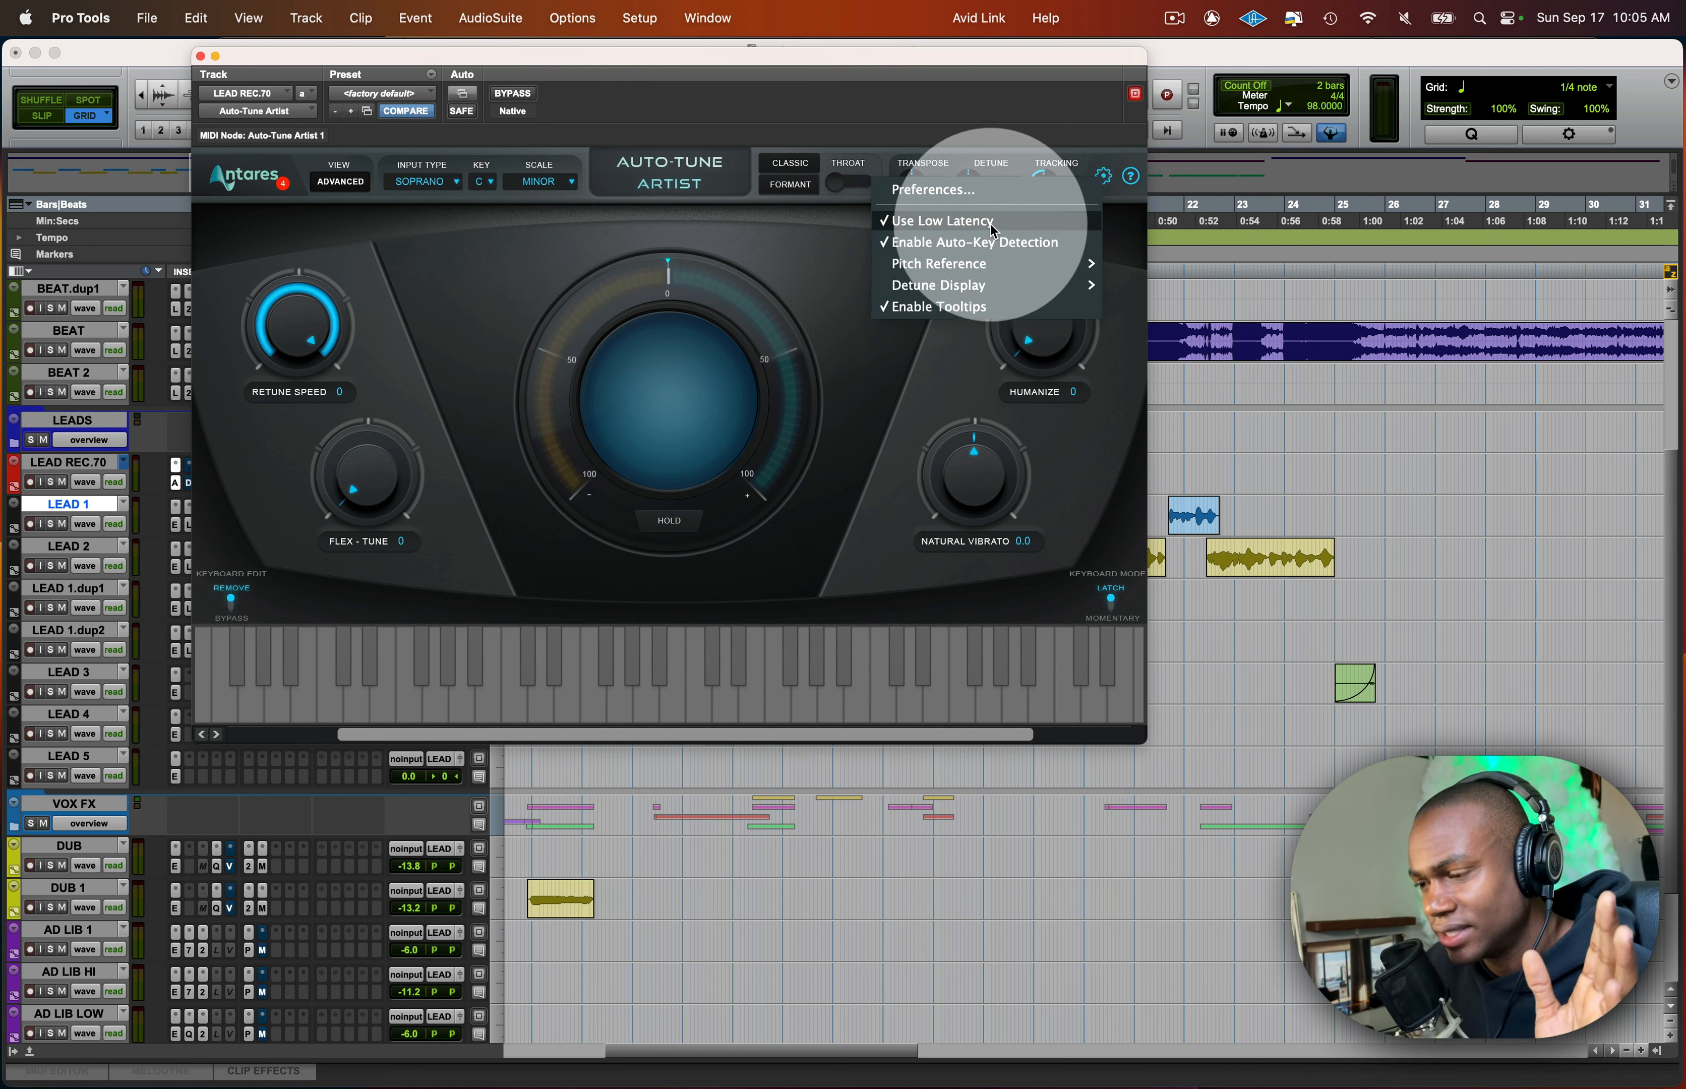
- Switch Use Low Latency off and back on in the Auto-Tune Artist settings
left_click(950, 223)
left_click(1102, 178)
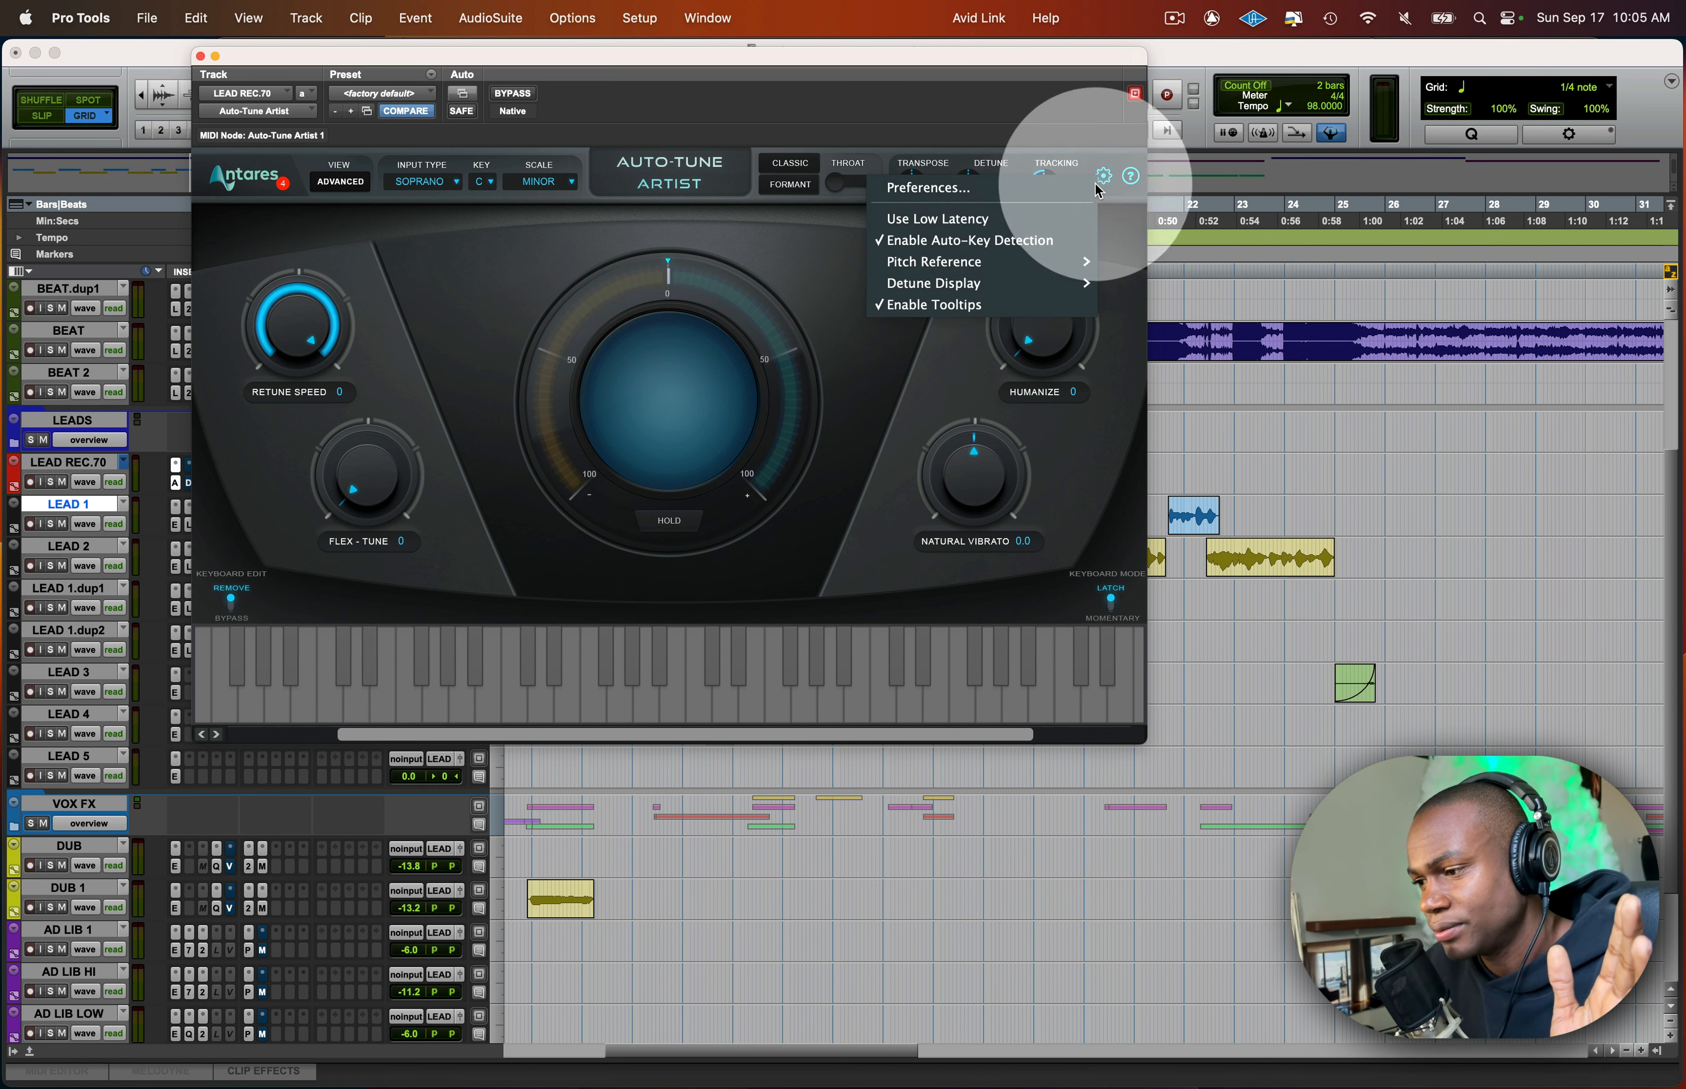
left_click(1018, 221)
left_click(1103, 176)
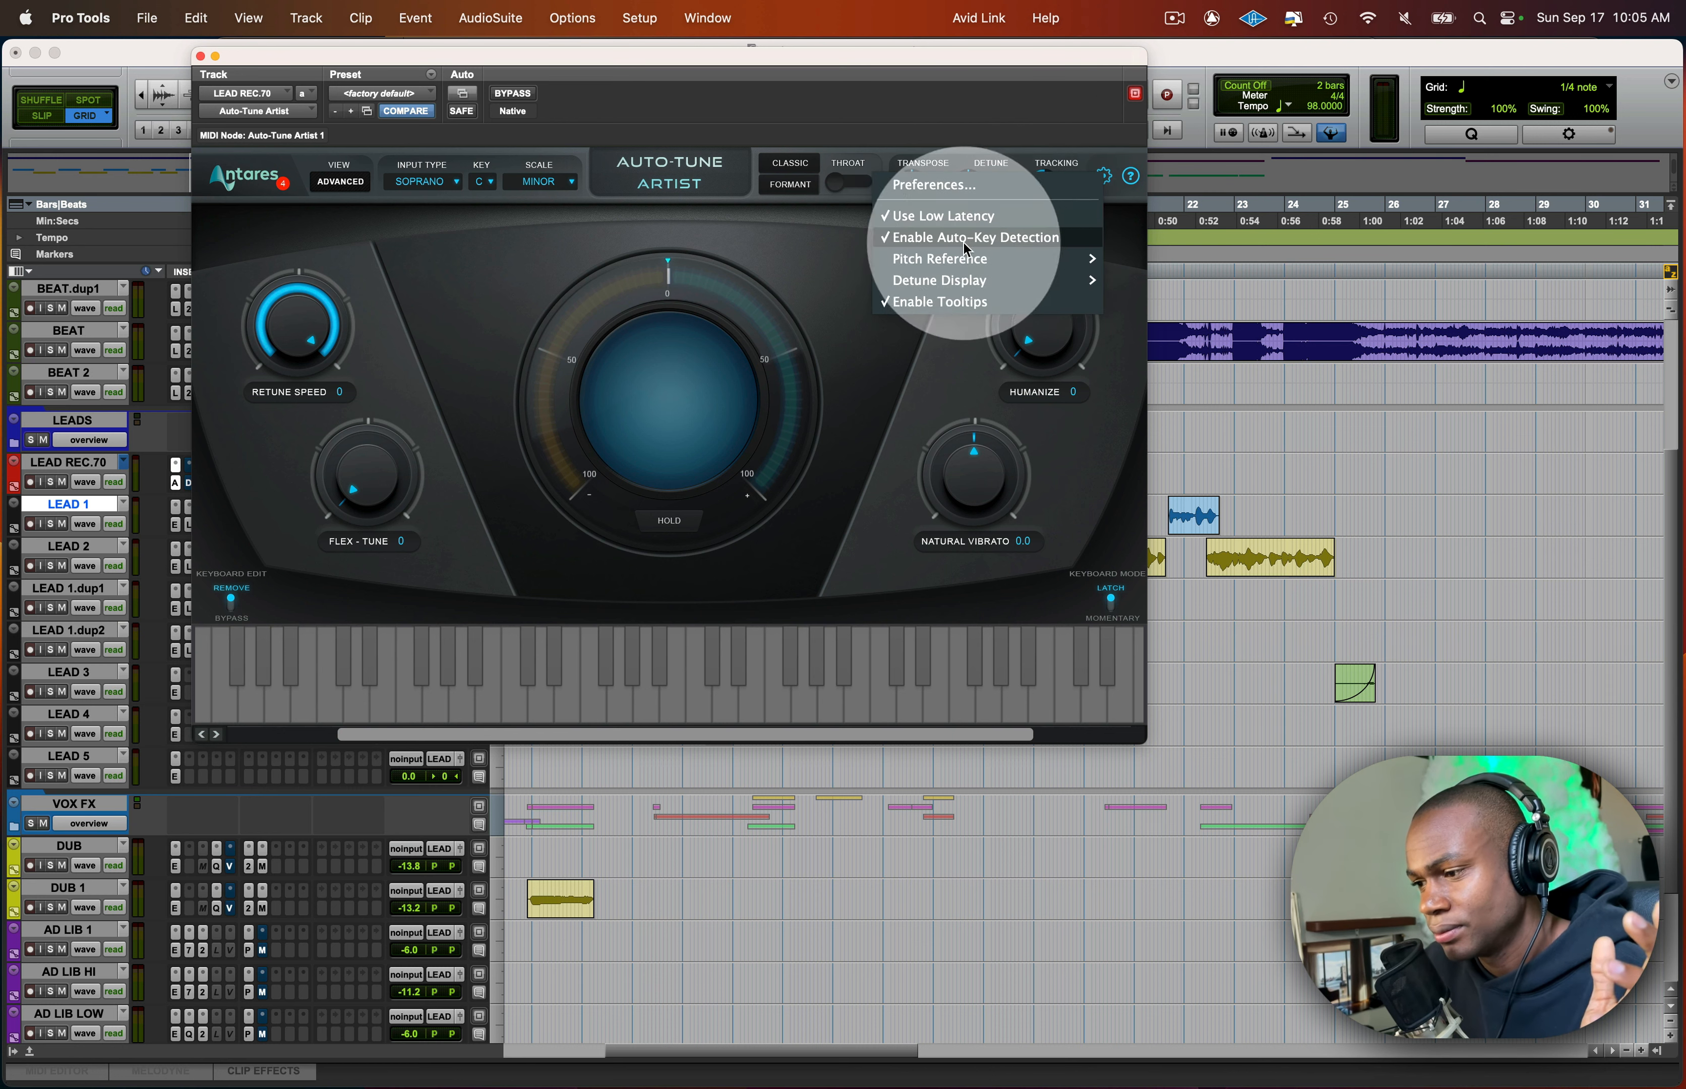
left_click(810, 242)
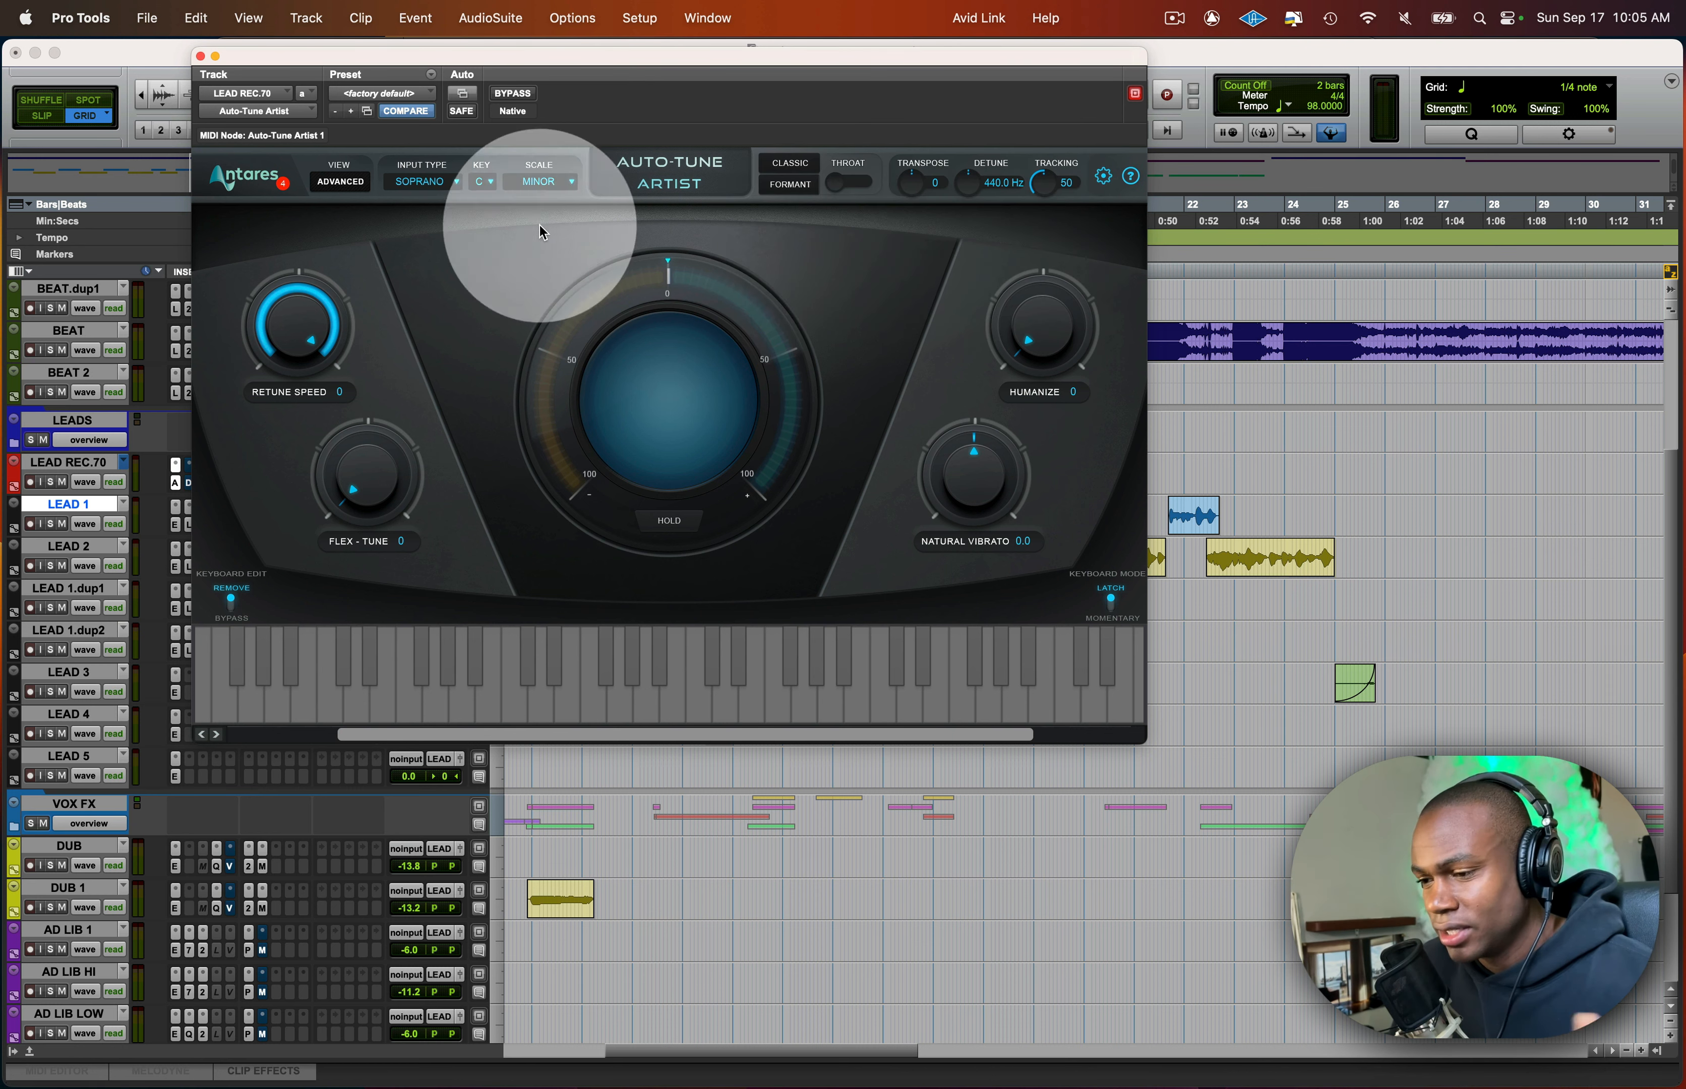
- Close Auto-Tune Artist and place the edit cursor on LEAD REC.70 at 4|4|720
left_click(201, 56)
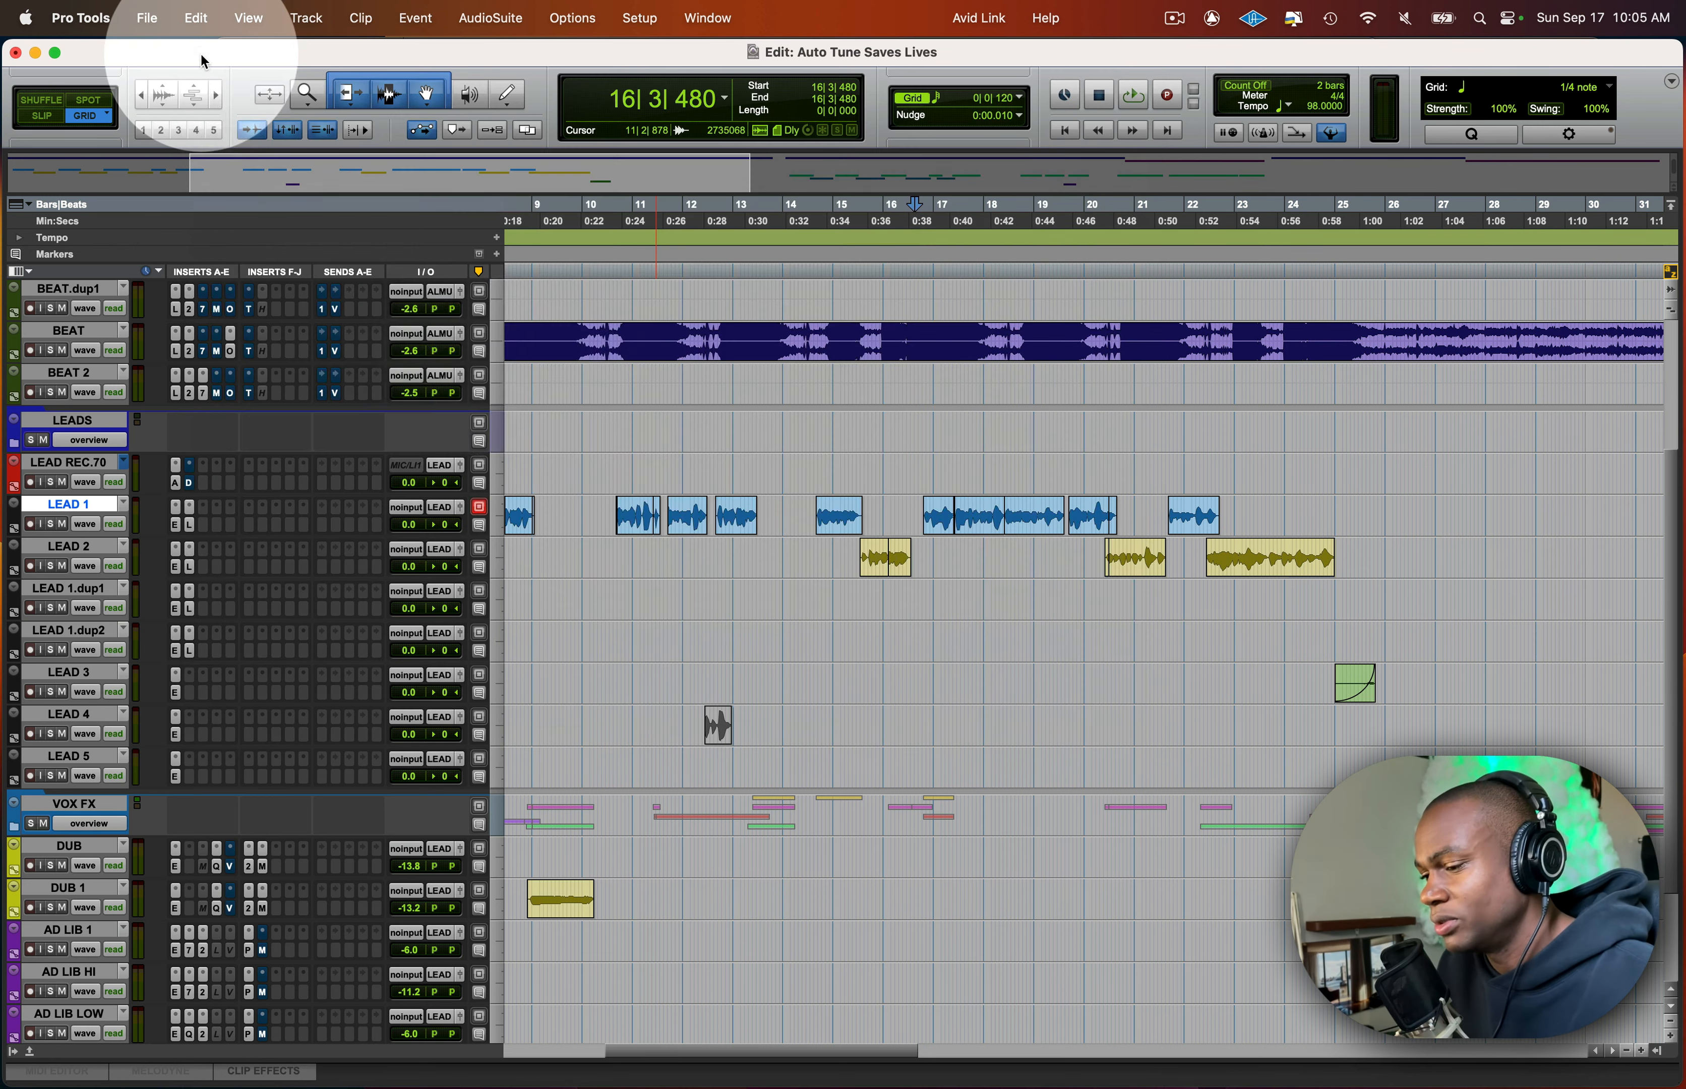
scroll(790, 482, "left", 10)
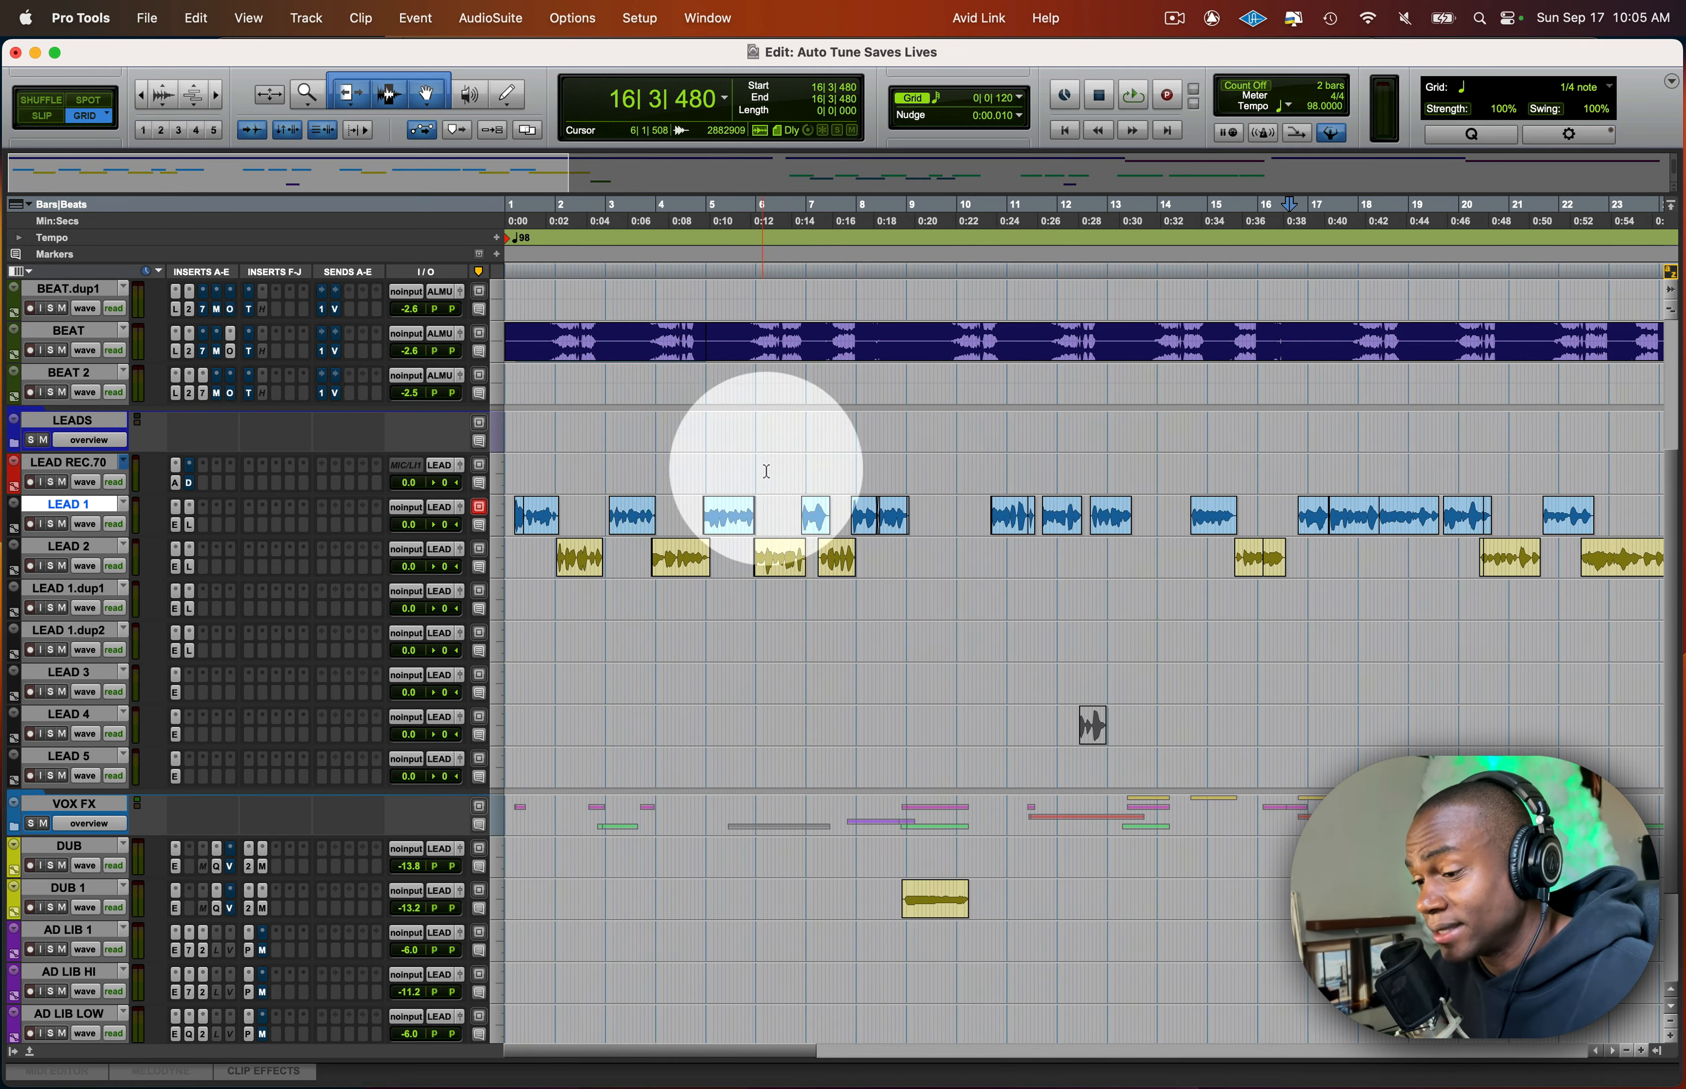
left_click(514, 471)
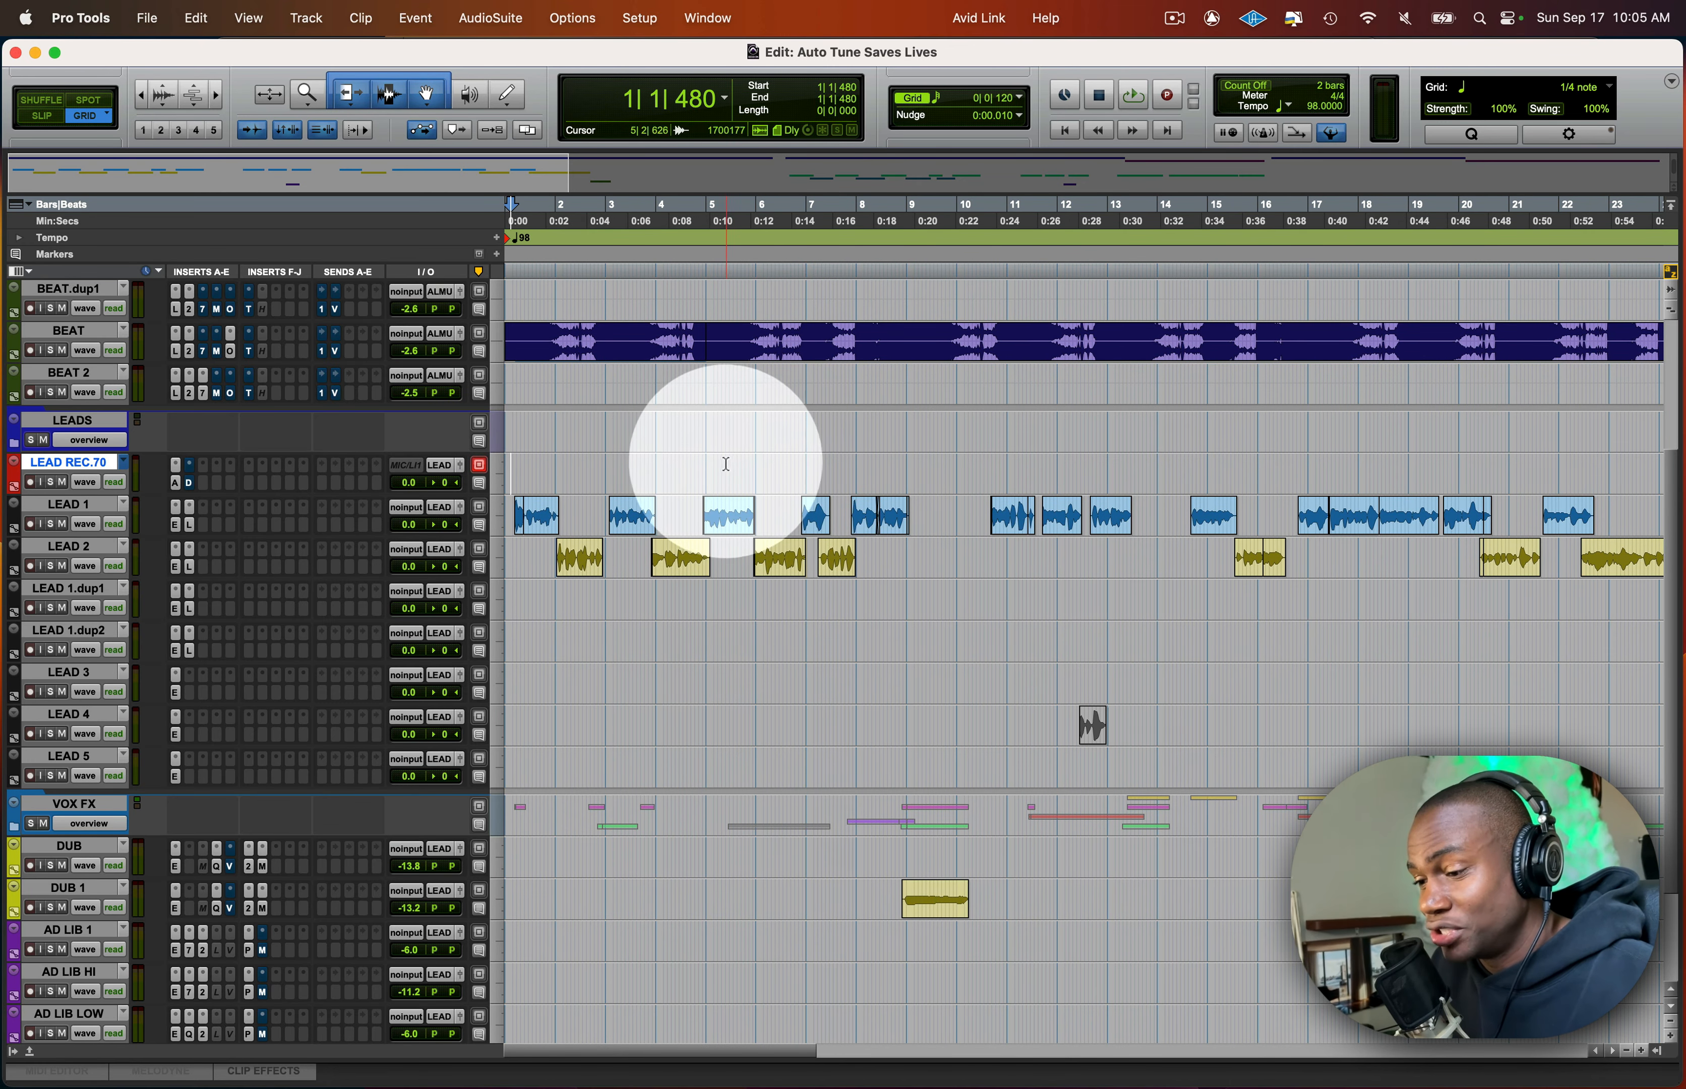
left_click(703, 467)
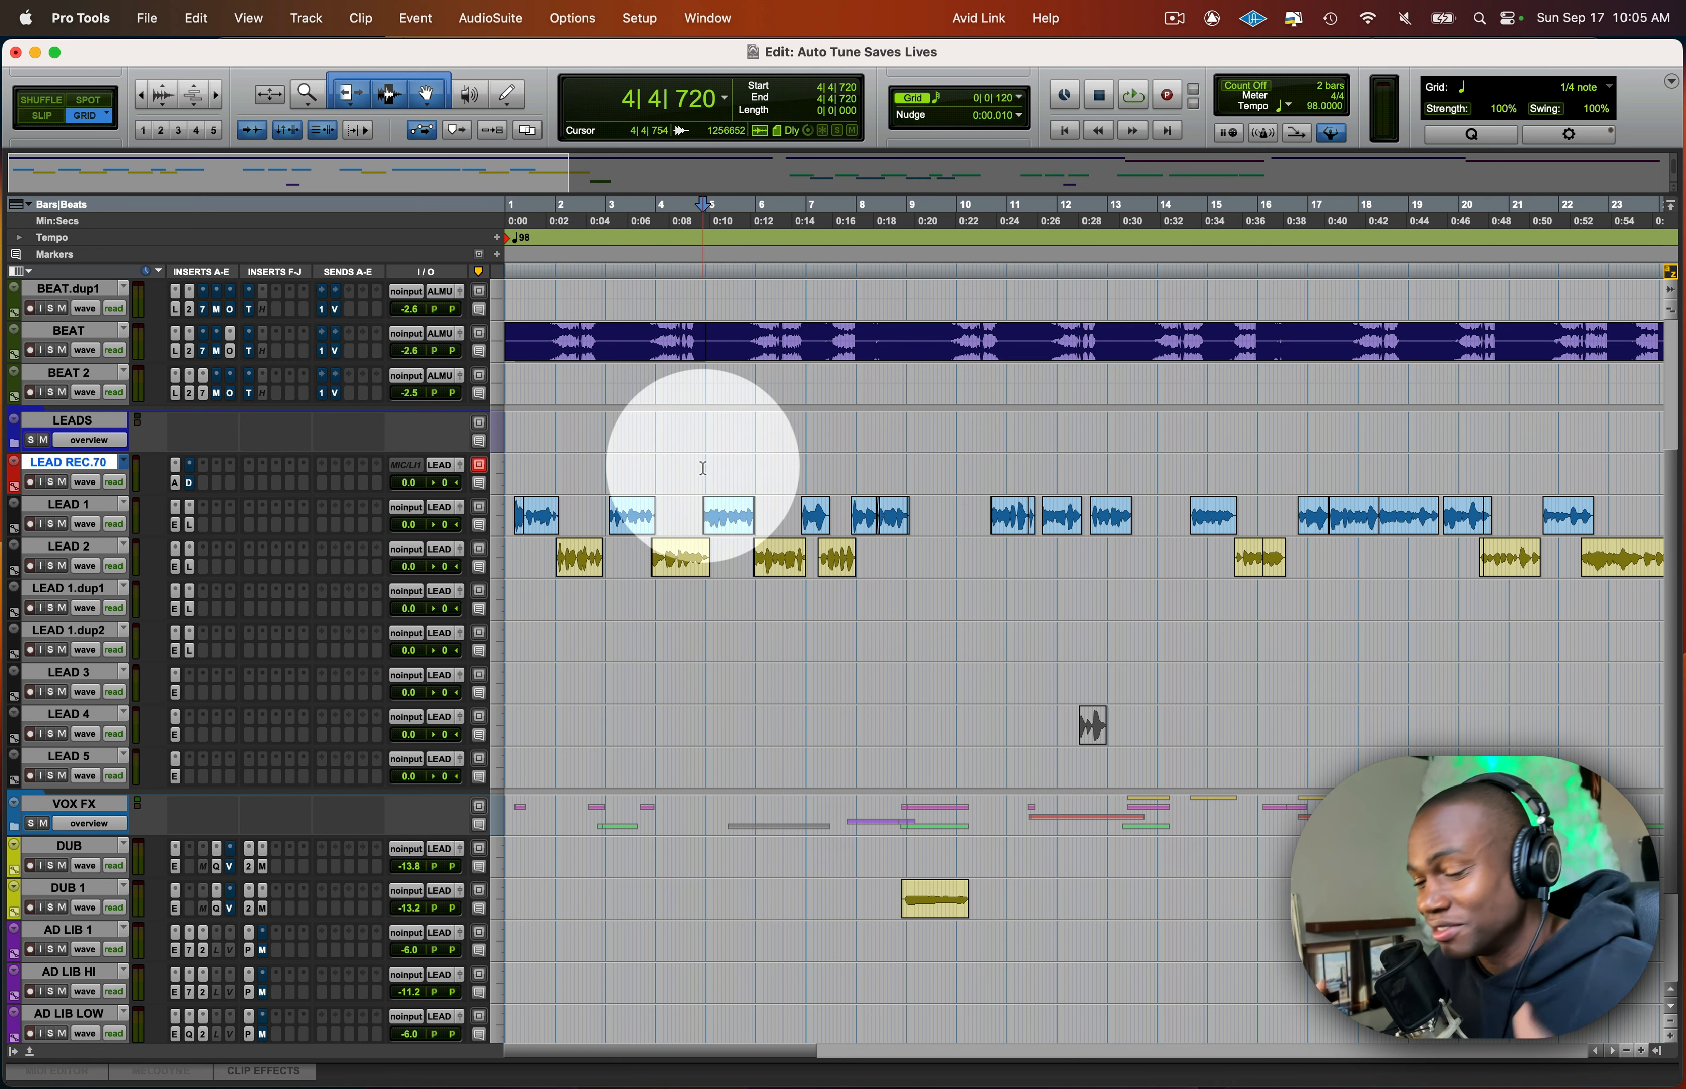